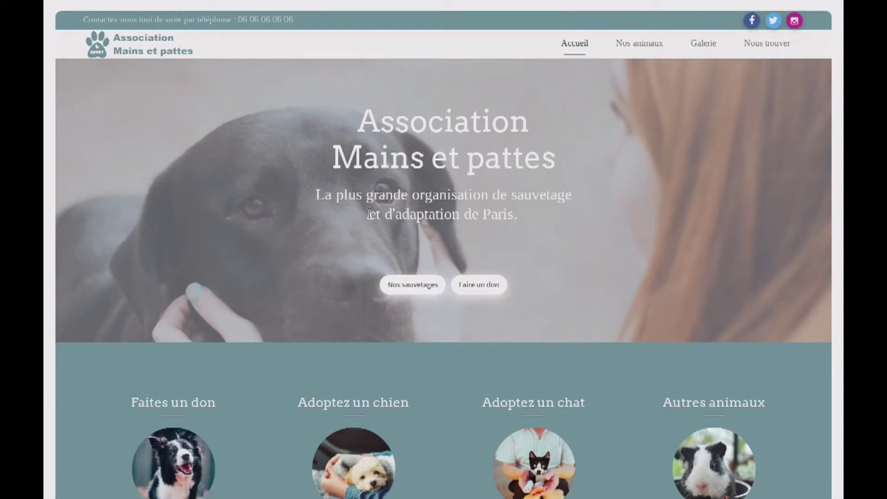
Scroll down the home page, clearing the accidentally highlighted hero text along the way
scroll(452, 158, down, 1)
drag(395, 109, 361, 207)
click(360, 207)
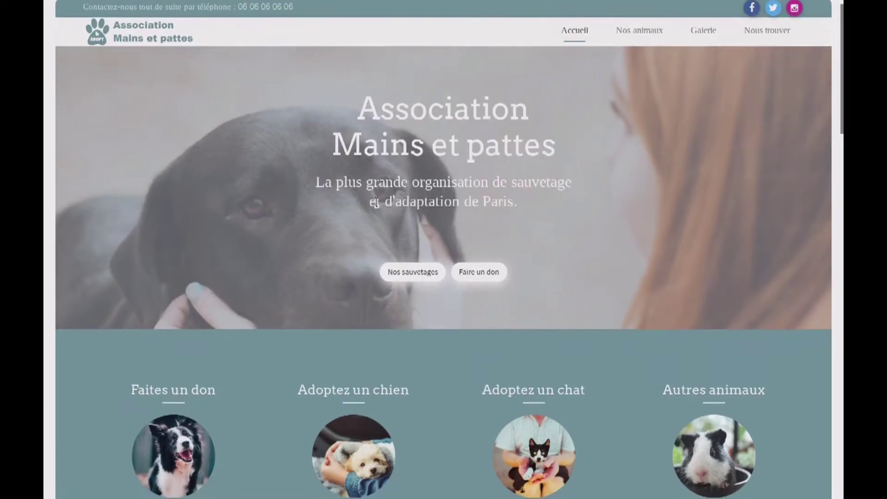
scroll(314, 185, down, 3)
scroll(283, 233, down, 8)
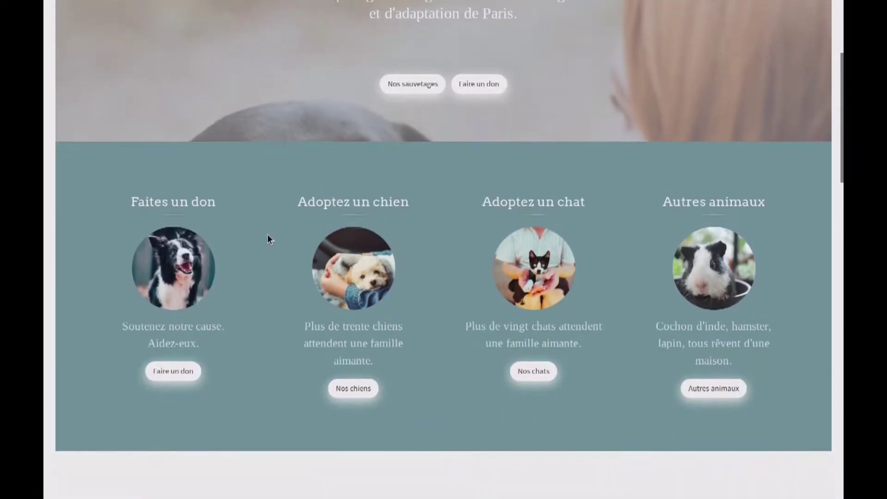
scroll(409, 283, down, 4)
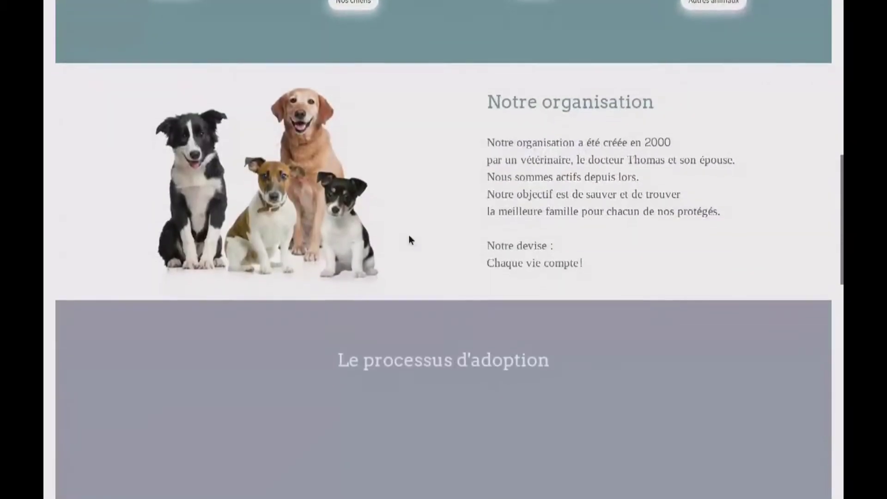
scroll(376, 335, down, 5)
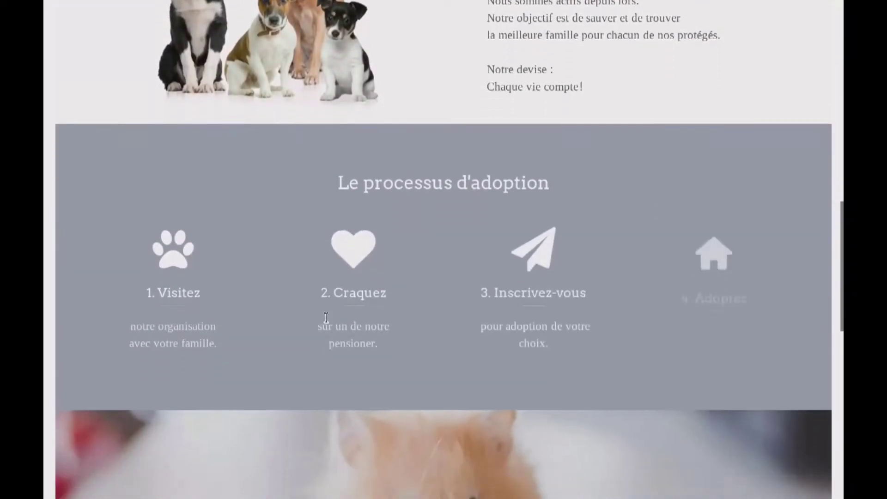
scroll(456, 289, down, 4)
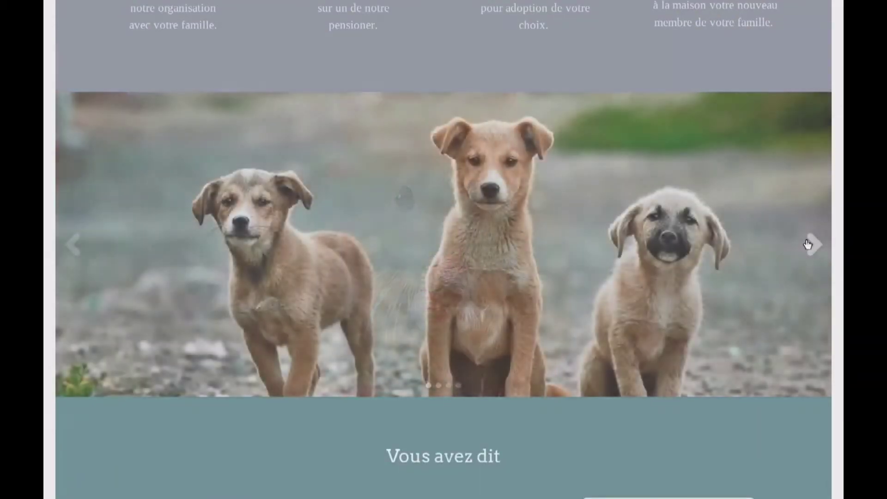
Advance the photo carousel three slides until it cycles back to the first
click(808, 244)
click(809, 244)
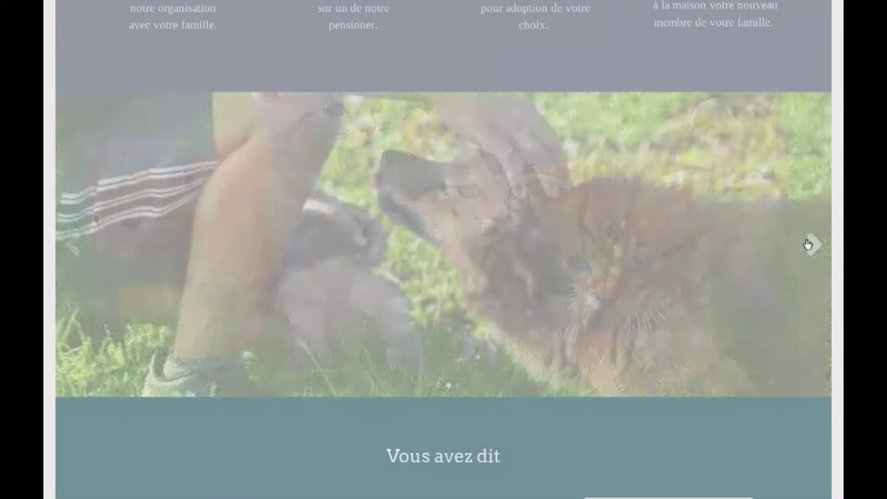
click(809, 244)
scroll(572, 332, down, 6)
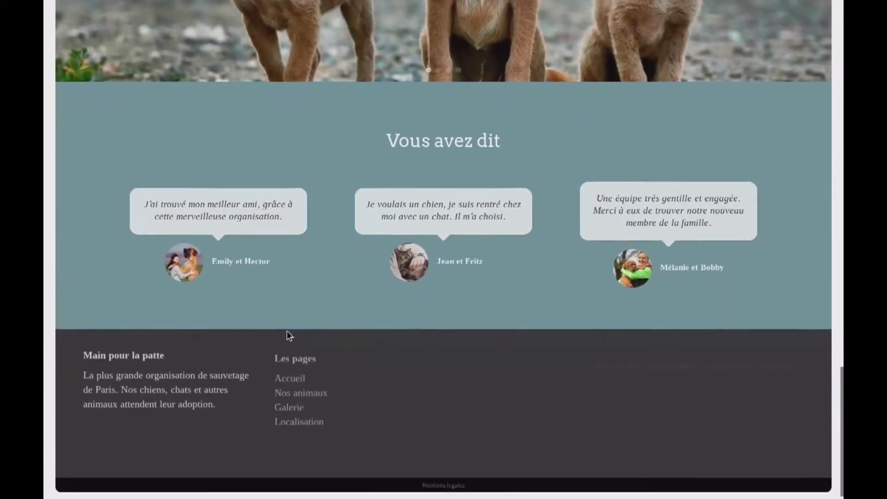
scroll(456, 340, up, 10)
scroll(456, 340, up, 10)
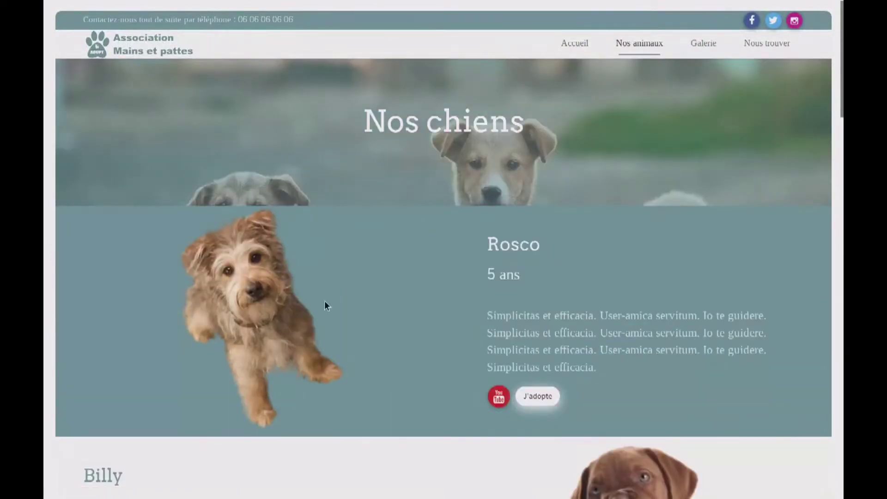
Scroll through the Nos animaux dogs and cats, return to the top, and go to Galerie
scroll(326, 305, down, 7)
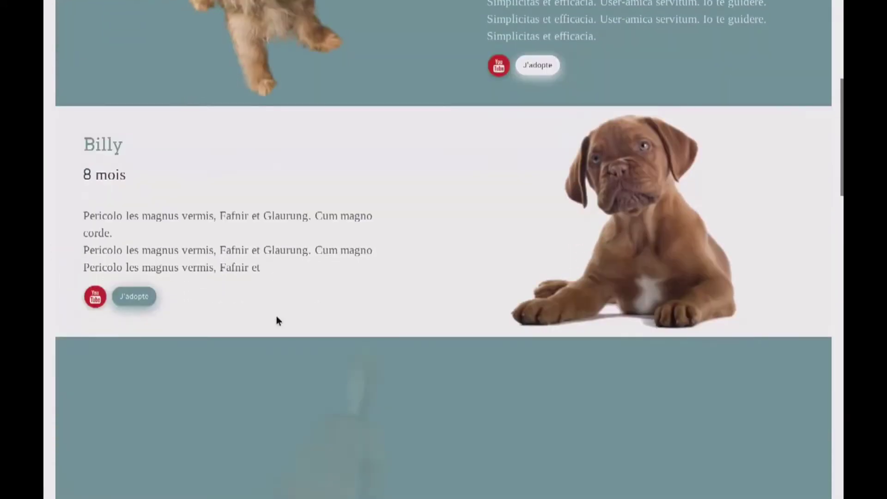
scroll(278, 320, down, 7)
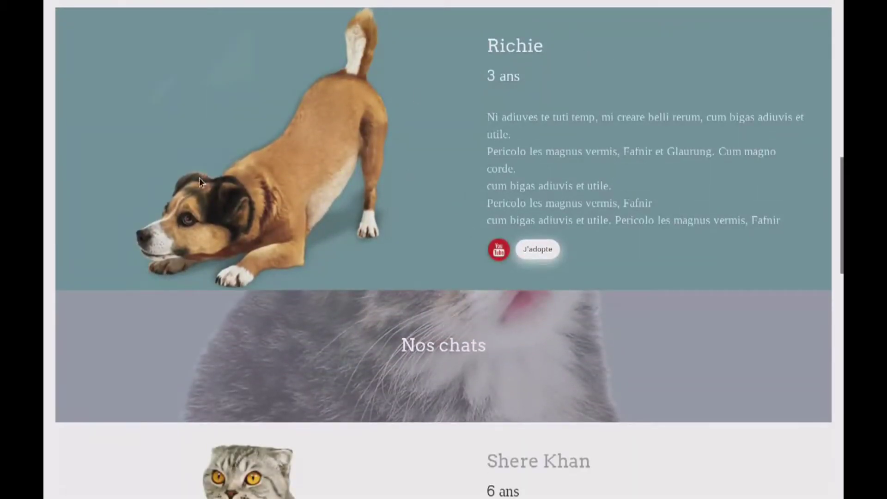
scroll(576, 292, down, 5)
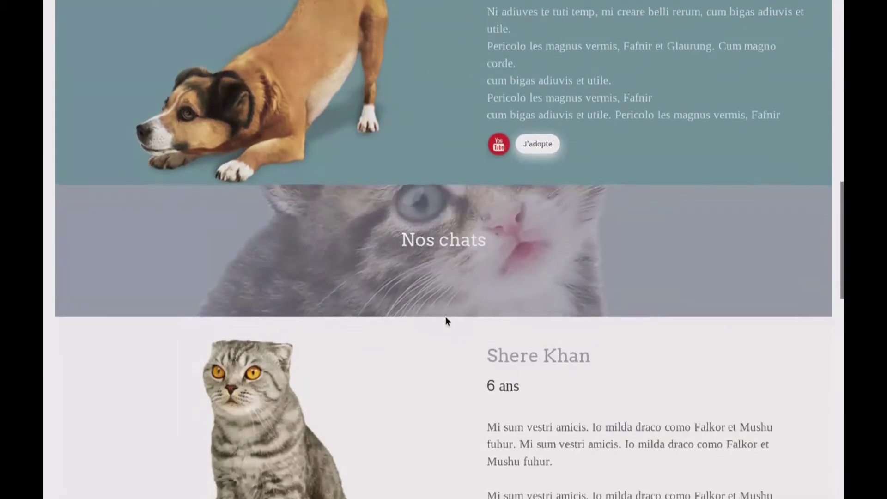
scroll(517, 359, down, 7)
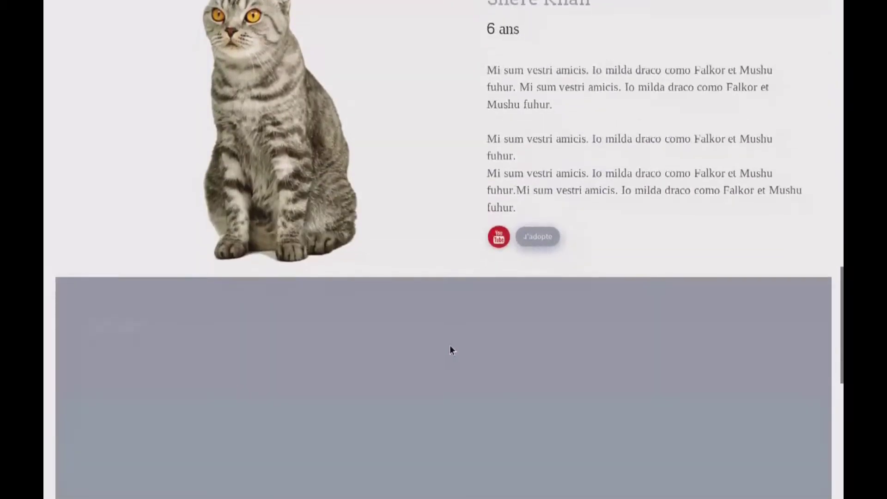
scroll(434, 342, down, 3)
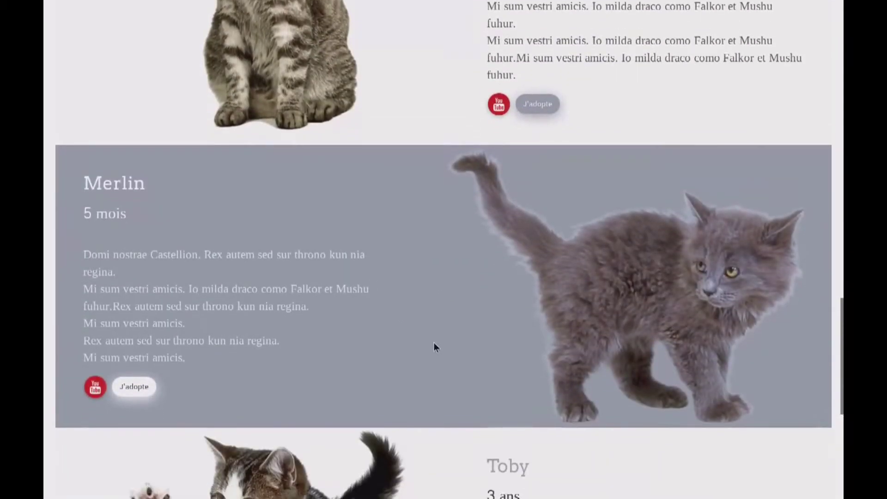
scroll(479, 356, up, 2)
key(Home)
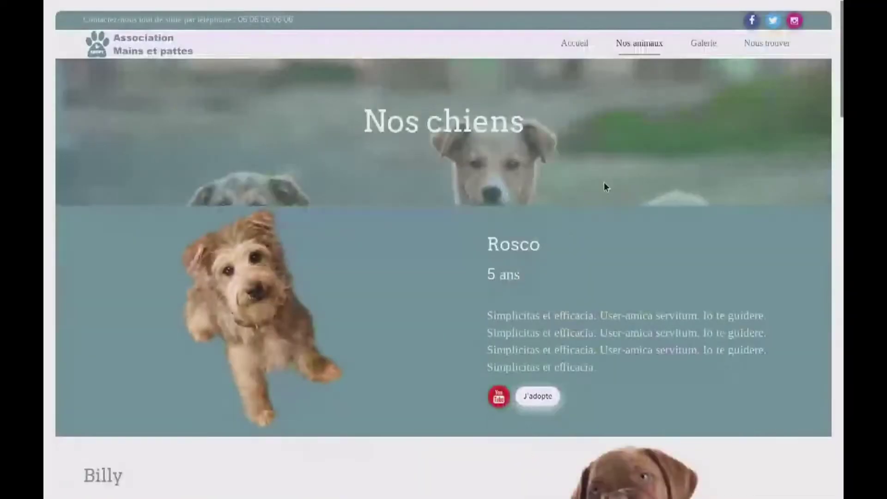
click(703, 43)
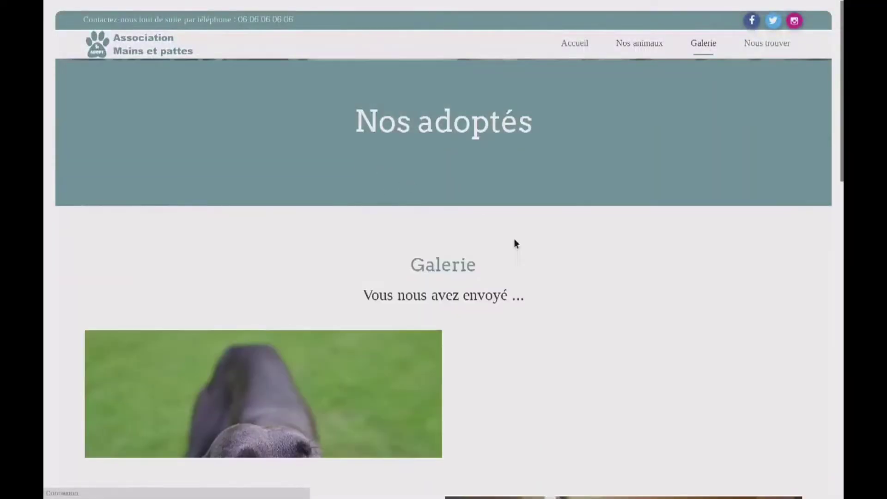
Scroll down through the Nos adoptés gallery photos
scroll(439, 342, down, 1)
scroll(438, 342, down, 7)
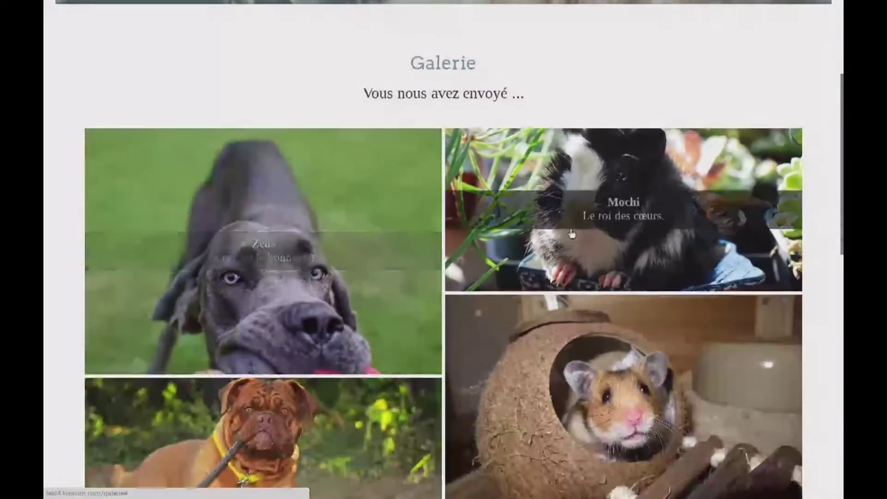
scroll(528, 367, down, 1)
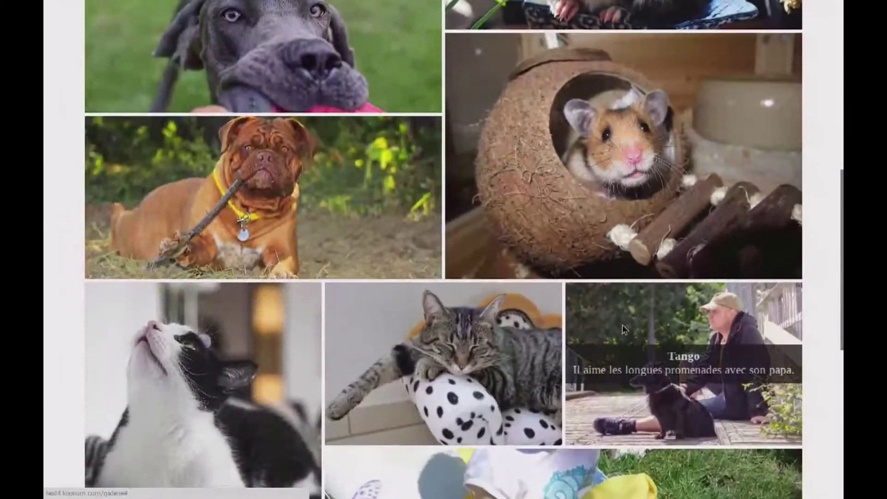
View the gallery full screen from Tango through Charlie, Zeus, Mochi and Arthur, then close it
click(622, 325)
click(825, 479)
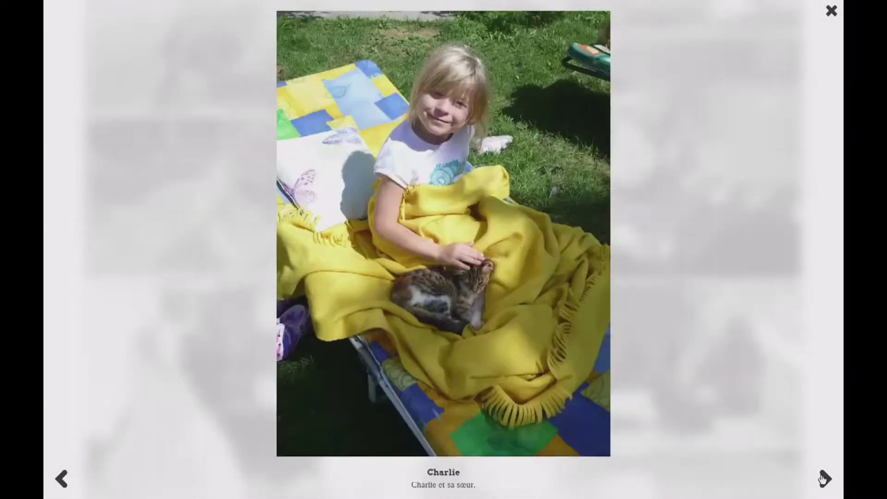
click(825, 479)
click(825, 478)
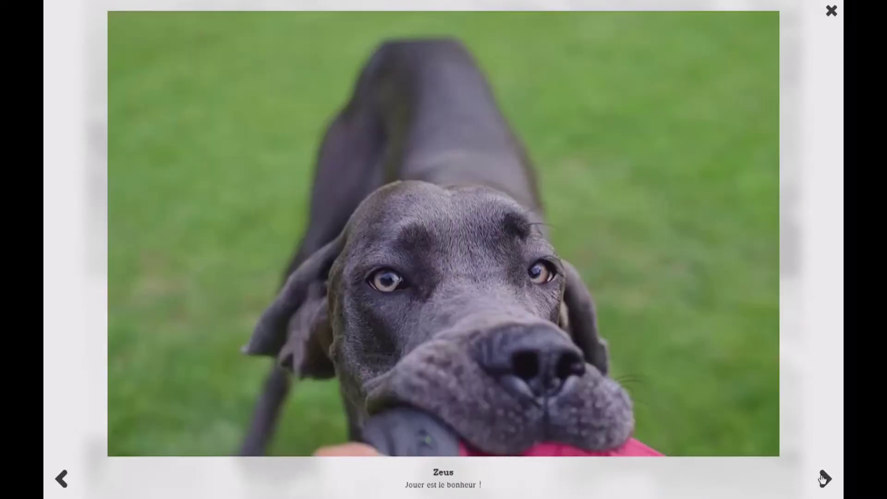
click(824, 479)
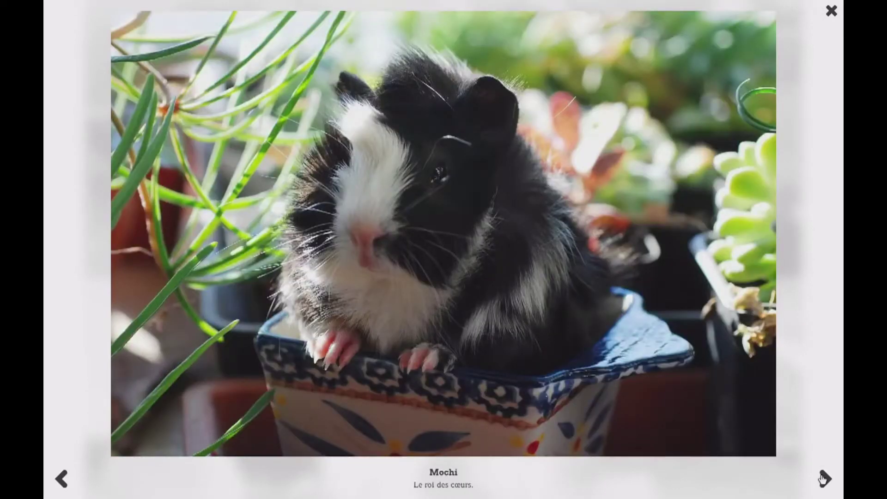
click(824, 478)
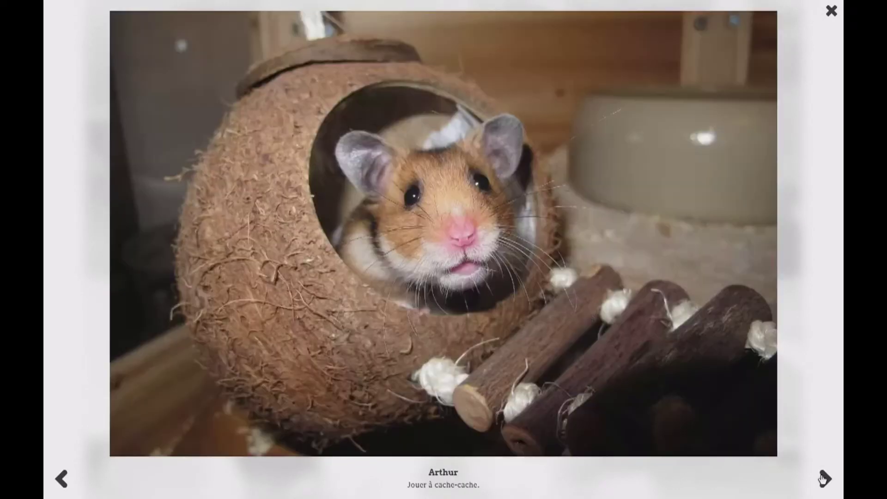
click(830, 13)
Scroll back up the gallery and look over the Nous trouver page
scroll(311, 171, up, 3)
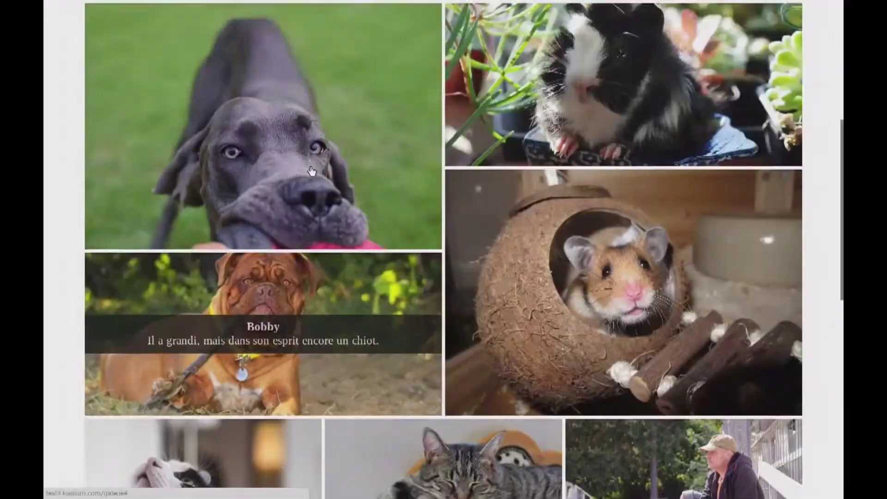
scroll(312, 171, up, 7)
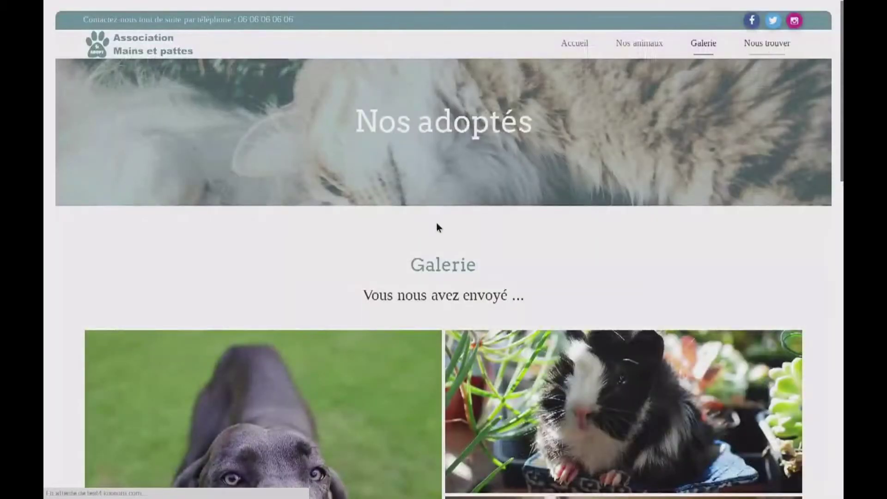
scroll(313, 280, down, 6)
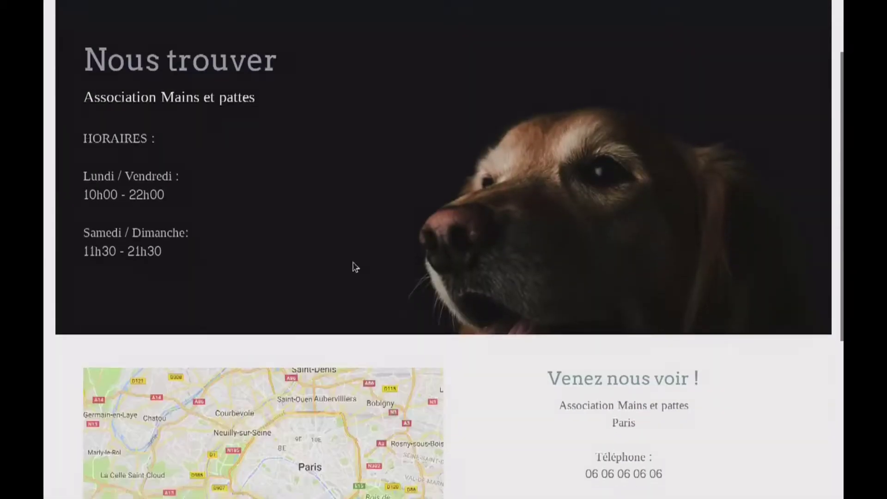
scroll(485, 298, up, 6)
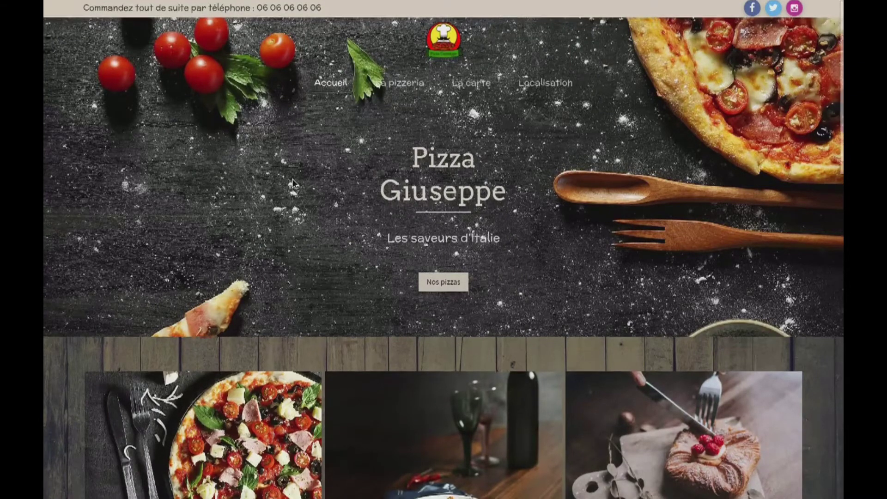
Scroll down to Avis des clients and show the next set of customer reviews
scroll(295, 181, down, 2)
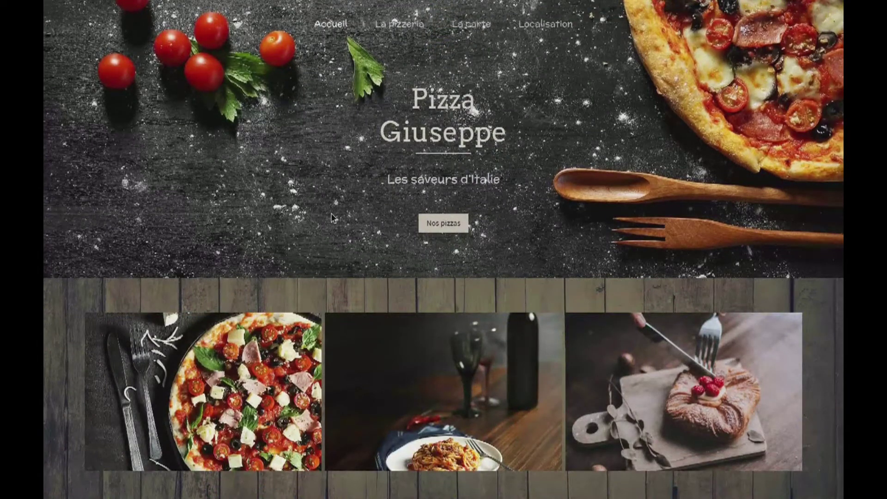
scroll(356, 251, down, 2)
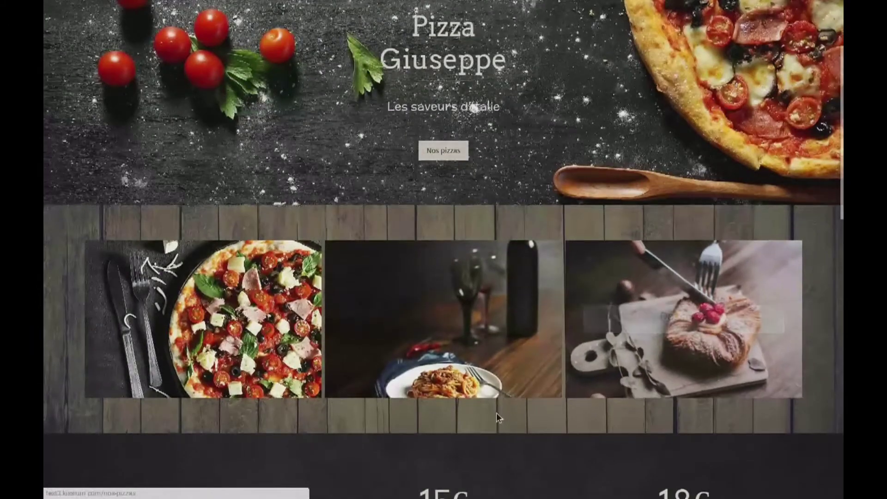
scroll(496, 414, down, 1)
scroll(496, 412, down, 5)
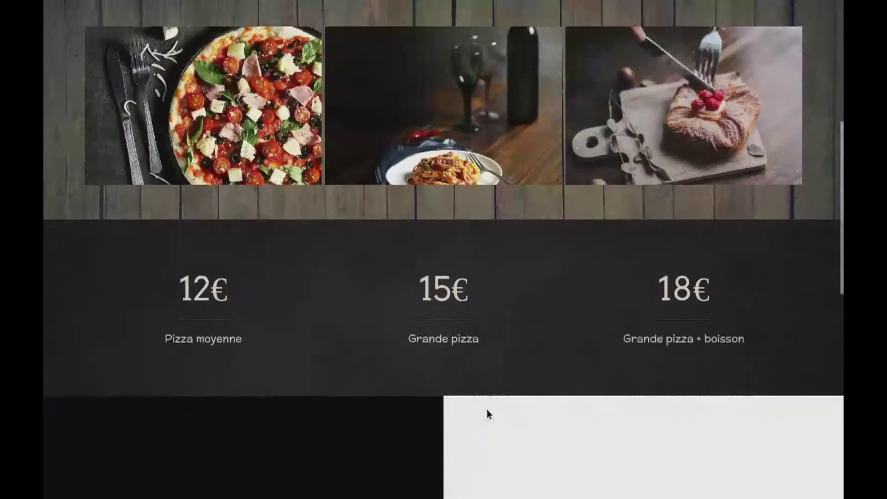
scroll(487, 360, down, 3)
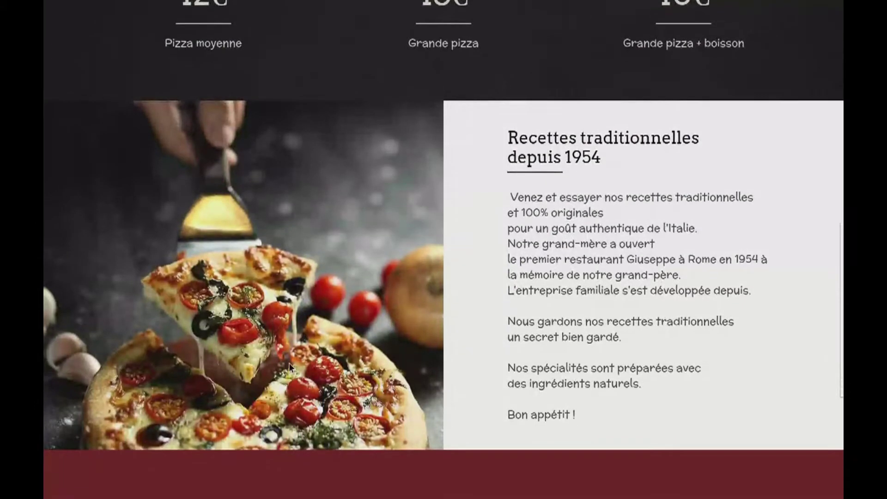
scroll(290, 362, down, 5)
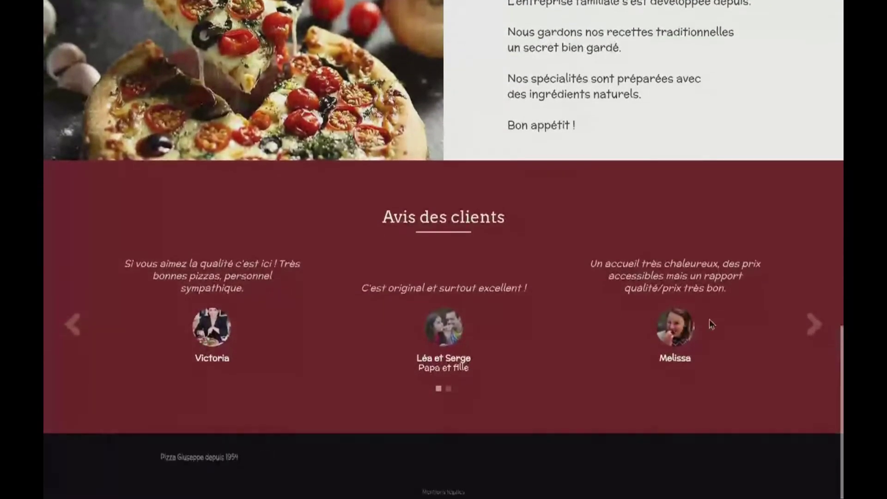
click(813, 323)
scroll(360, 350, up, 15)
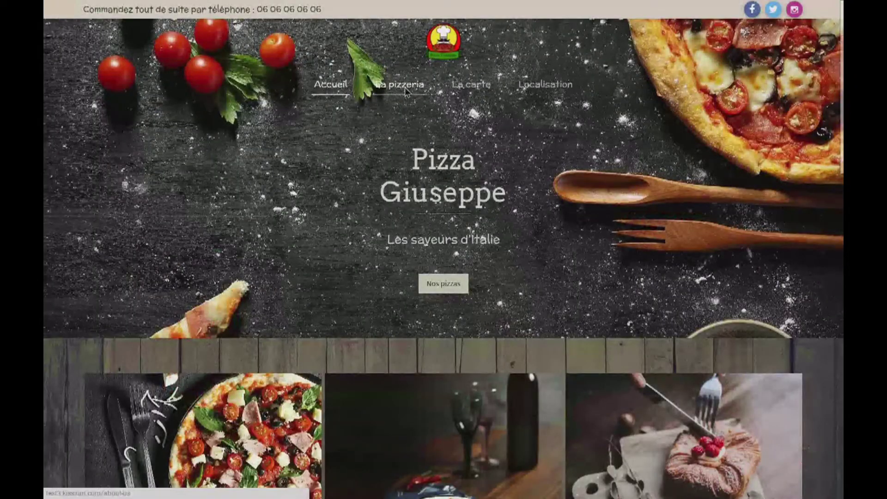
On La pizzeria, advance the slideshow twice to the pasta photo and scroll the page
scroll(380, 314, down, 5)
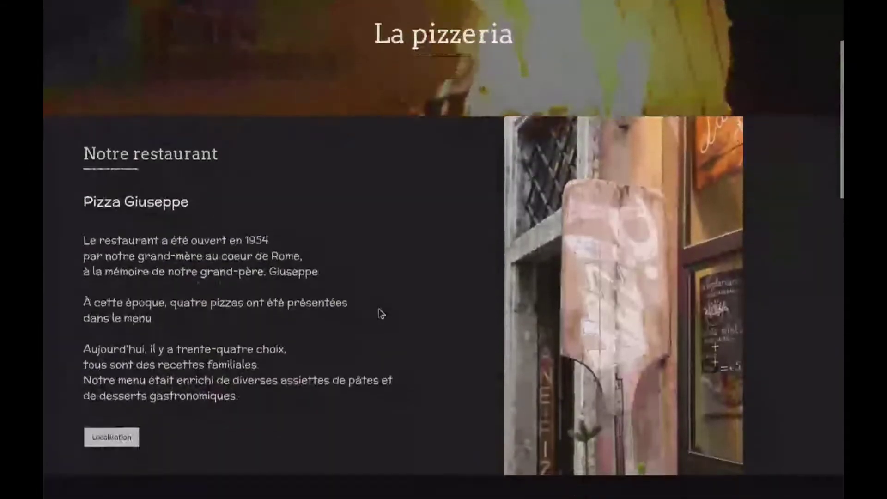
scroll(379, 313, down, 5)
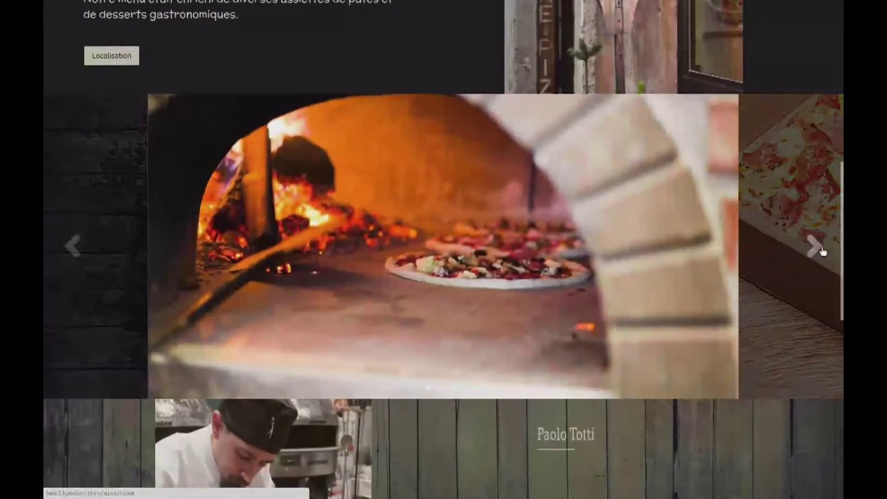
click(814, 246)
click(814, 246)
scroll(624, 312, down, 5)
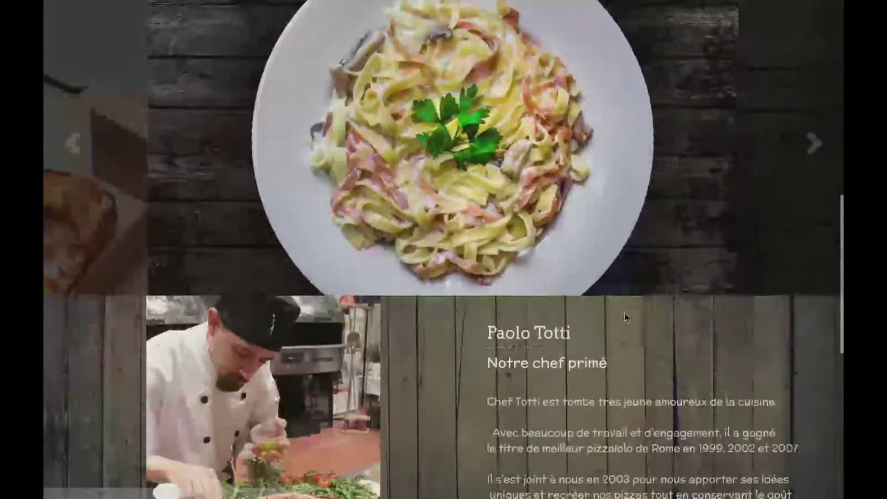
scroll(516, 315, down, 5)
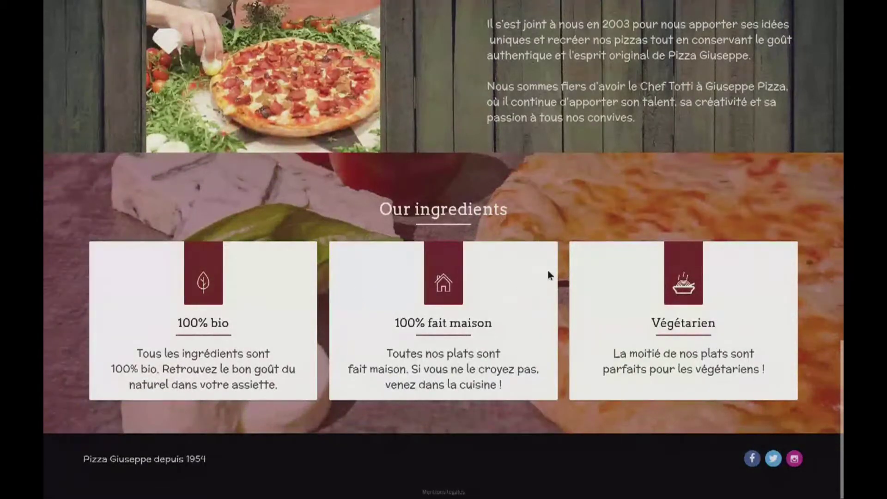
scroll(518, 338, up, 15)
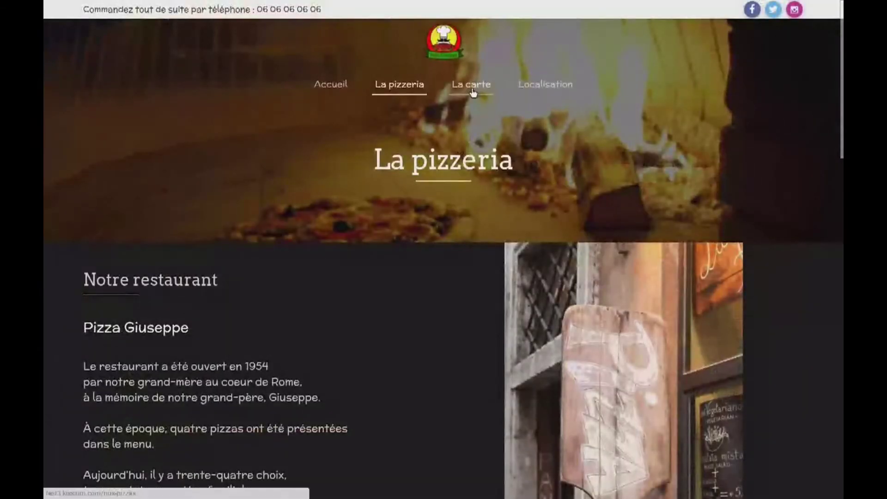
Open the La carte page and scroll through the pizza list
click(471, 88)
scroll(488, 303, down, 4)
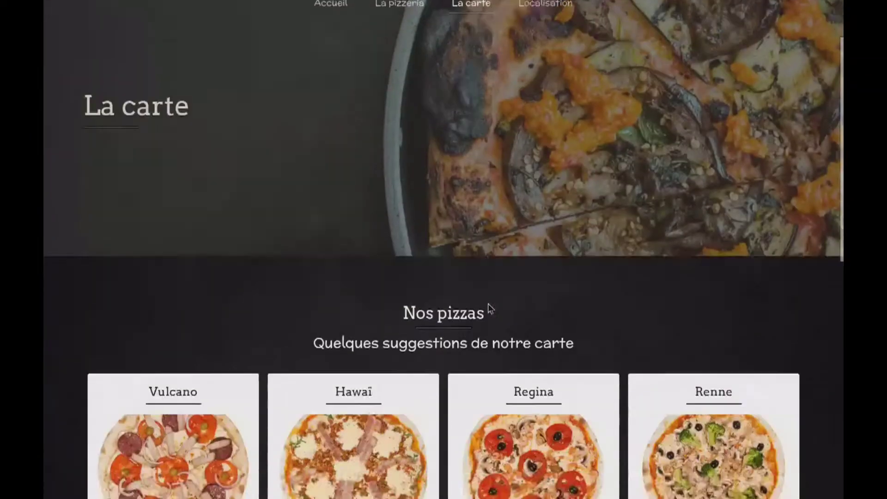
scroll(487, 303, down, 5)
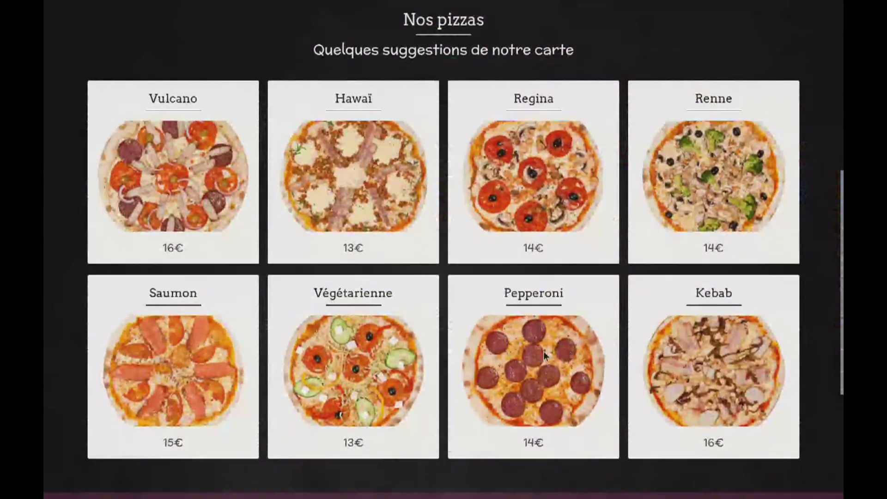
scroll(538, 330, up, 9)
scroll(510, 284, down, 9)
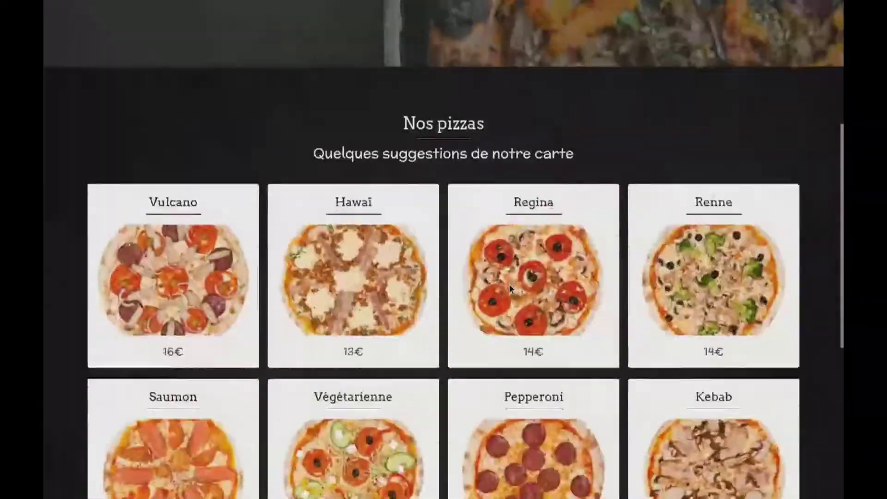
scroll(509, 284, down, 4)
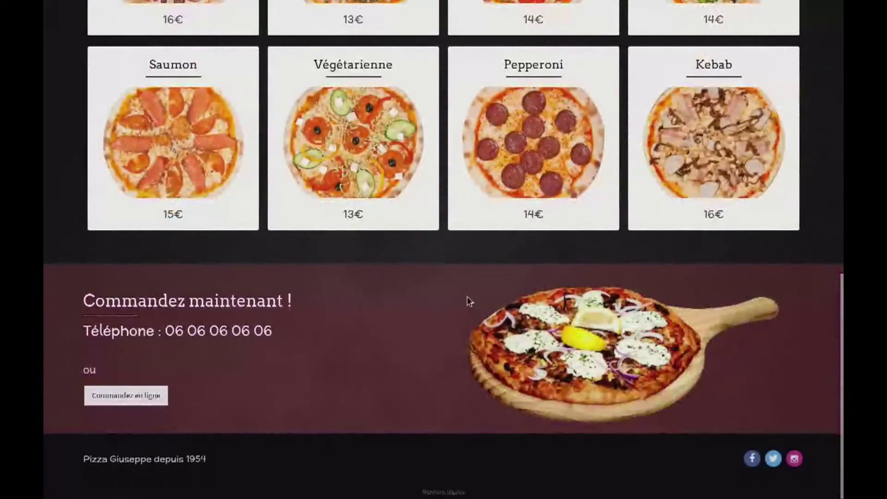
scroll(490, 229, up, 12)
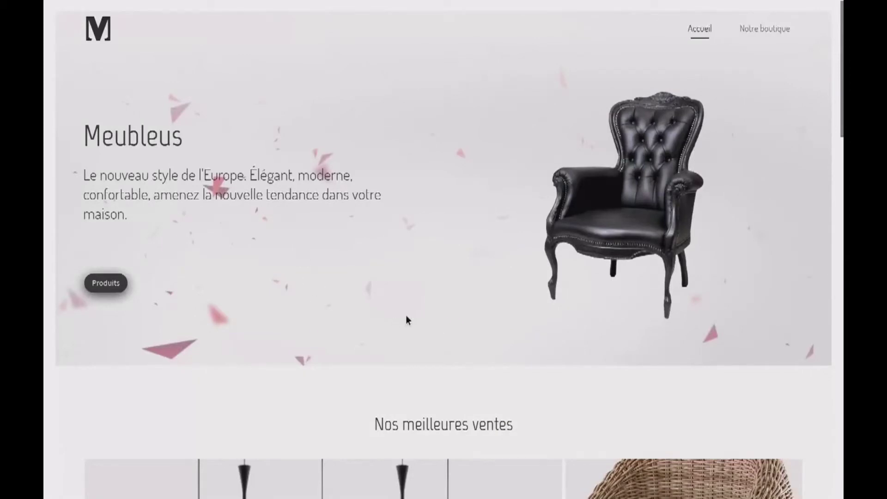
scroll(342, 197, down, 7)
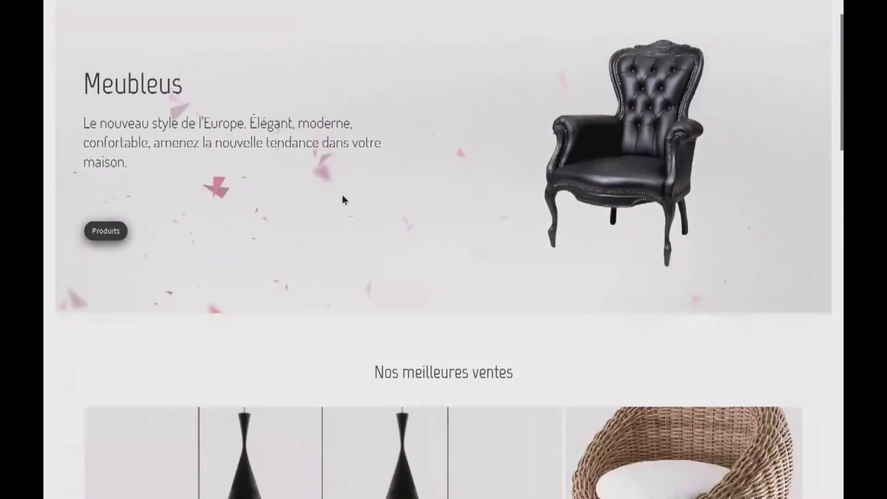
scroll(342, 199, down, 8)
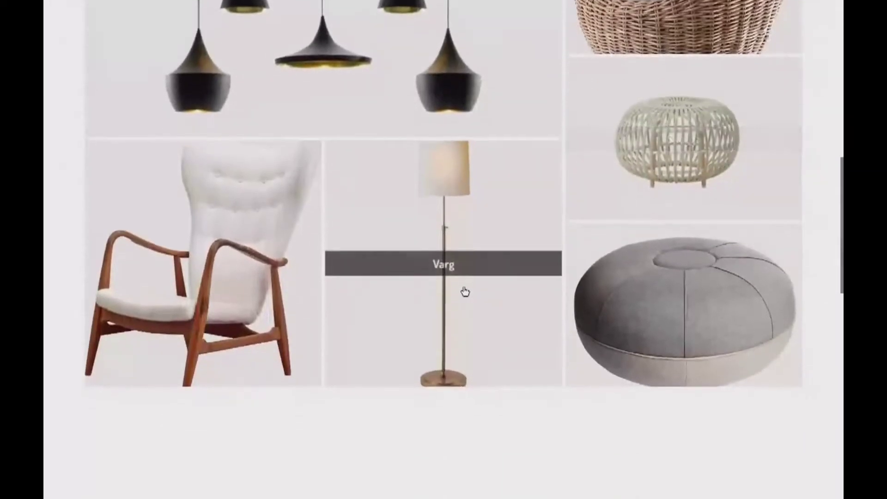
scroll(613, 351, down, 6)
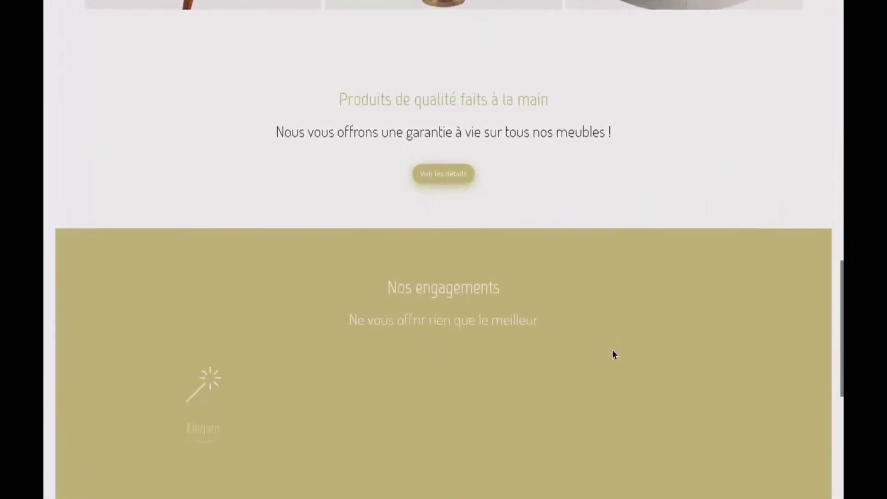
scroll(621, 351, down, 5)
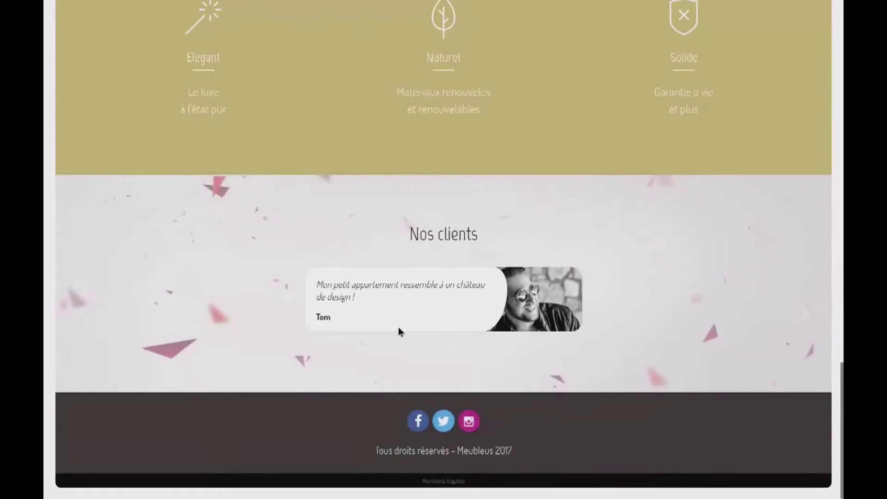
scroll(553, 318, up, 15)
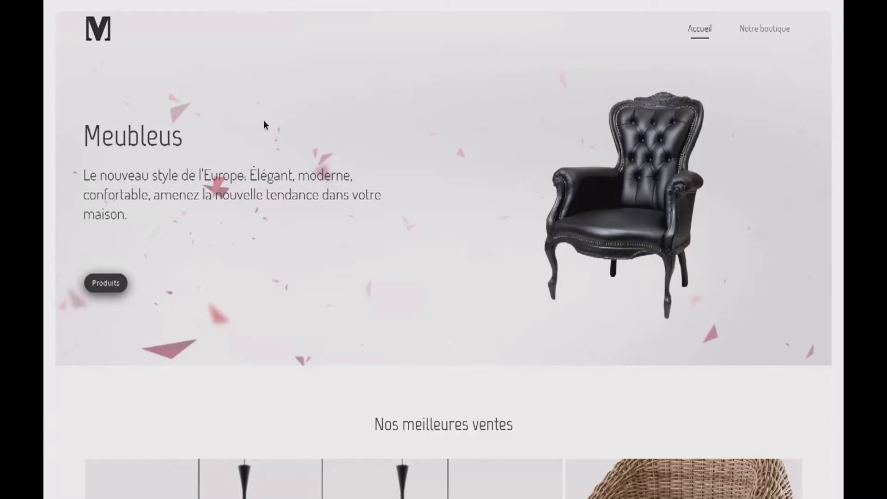
Load the site's /admin address in the browser and log in with CONNEXION
key(F11)
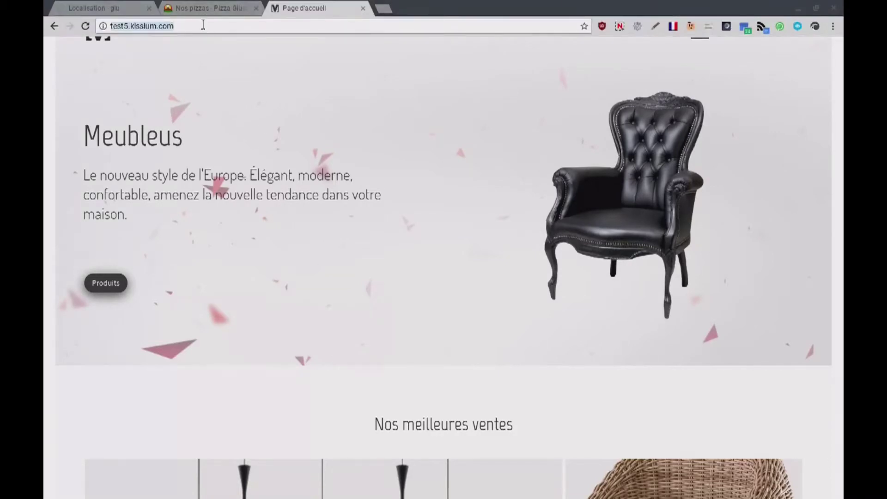
click(220, 25)
text(/)
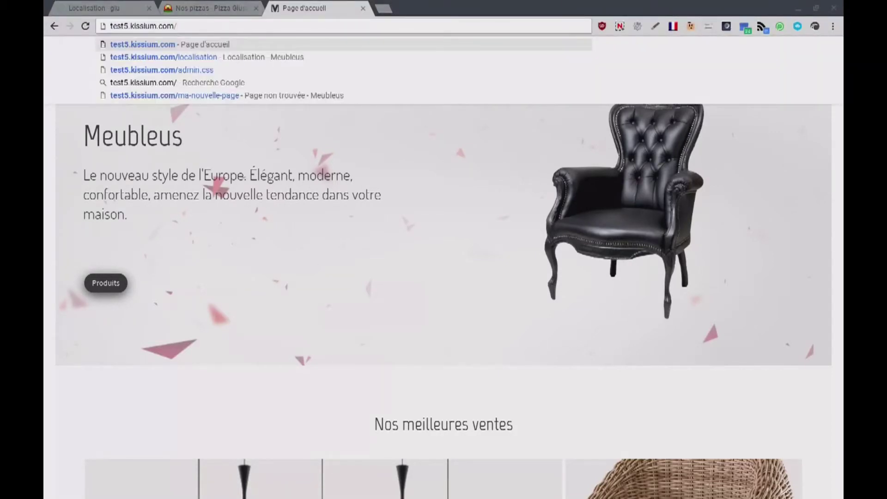
text(admin)
key(Return)
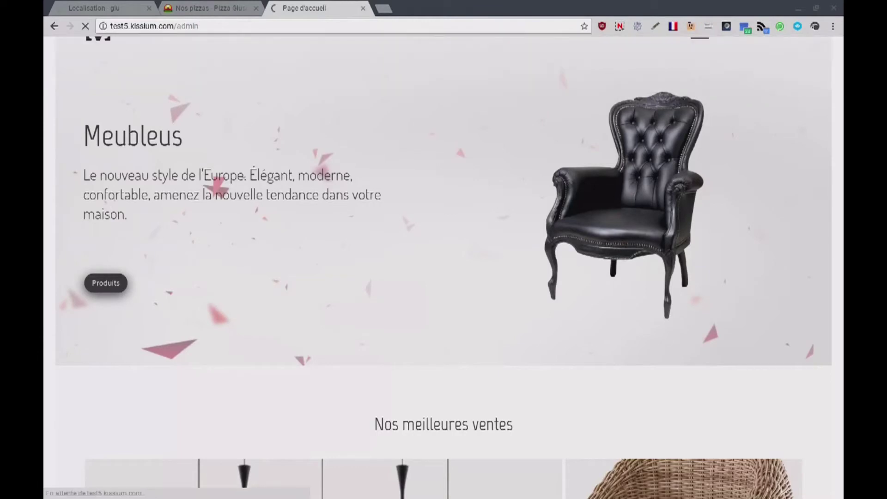
key(F11)
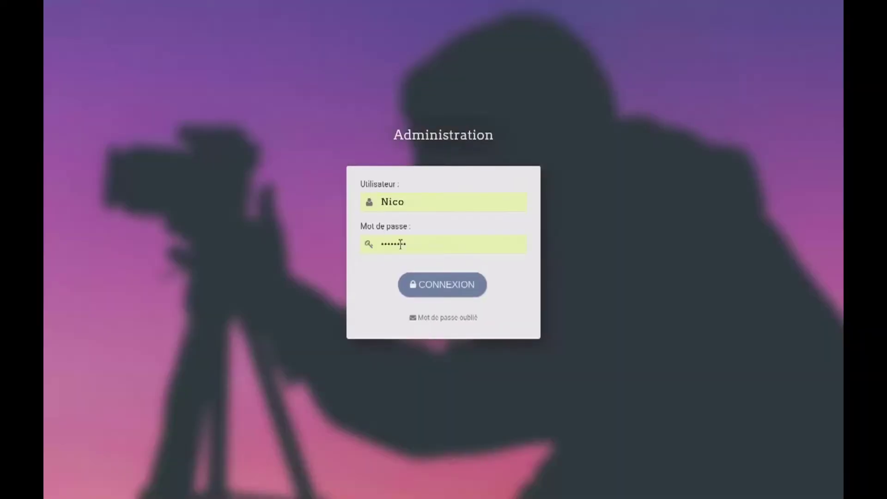
click(438, 290)
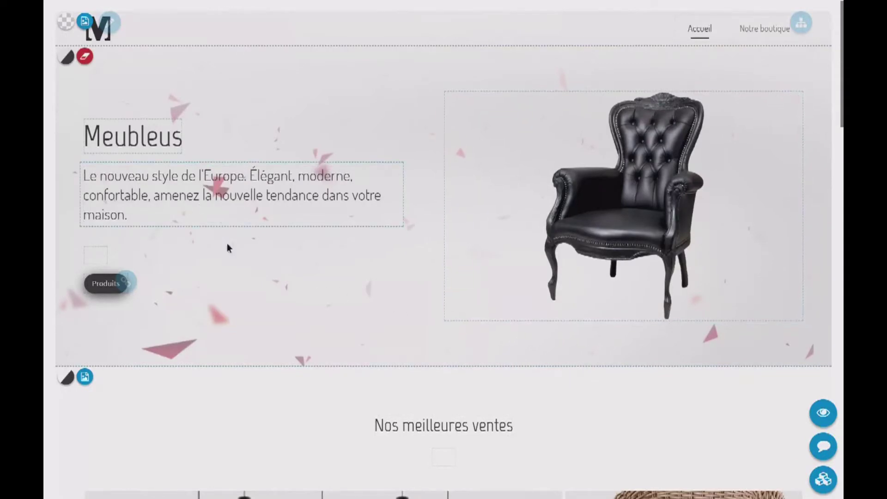
Change the Meubleus banner heading text to 'Mon titre'
scroll(226, 249, down, 5)
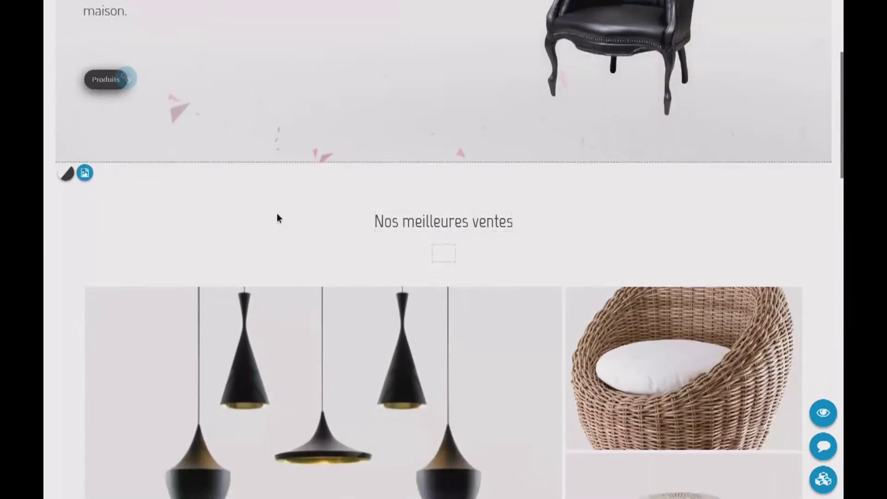
scroll(277, 217, up, 5)
double_click(140, 142)
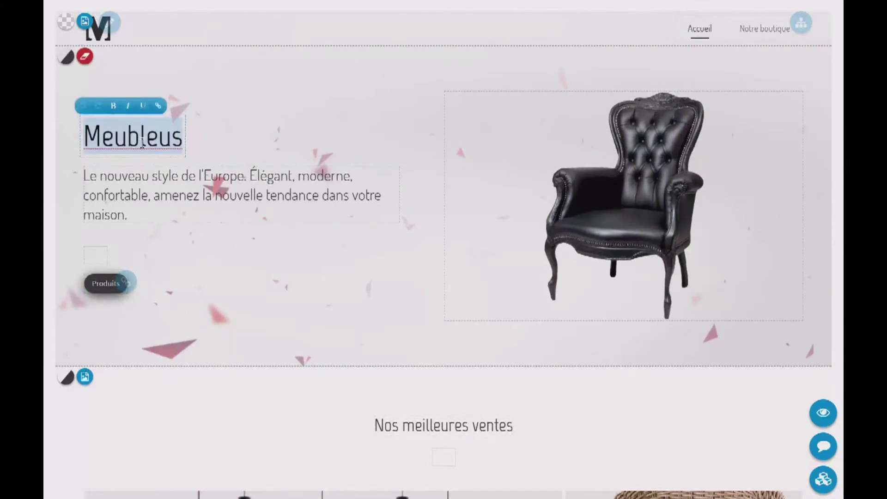
text(Mon titre)
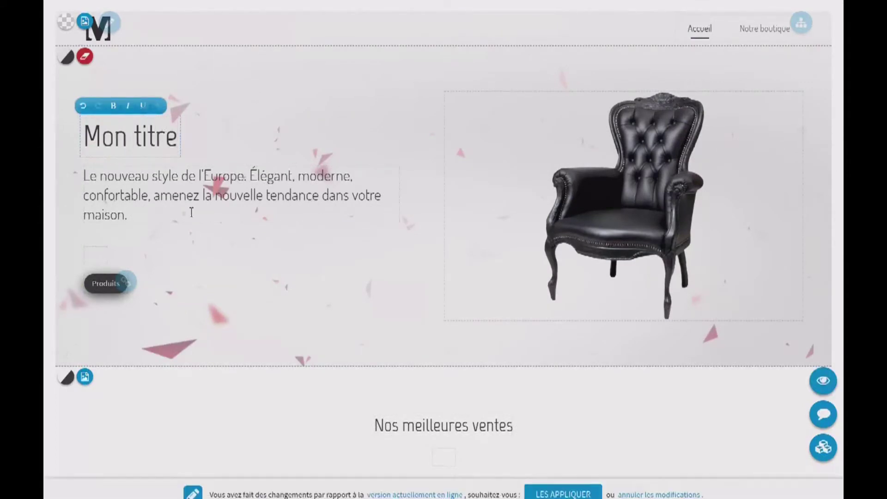
click(64, 65)
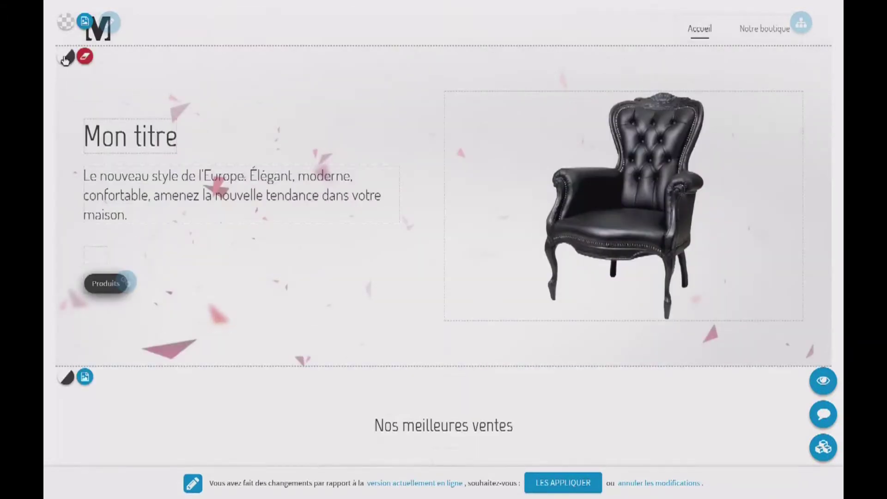
Cycle the banner through dark grey, beige and other colour themes, ending on the light one
click(67, 58)
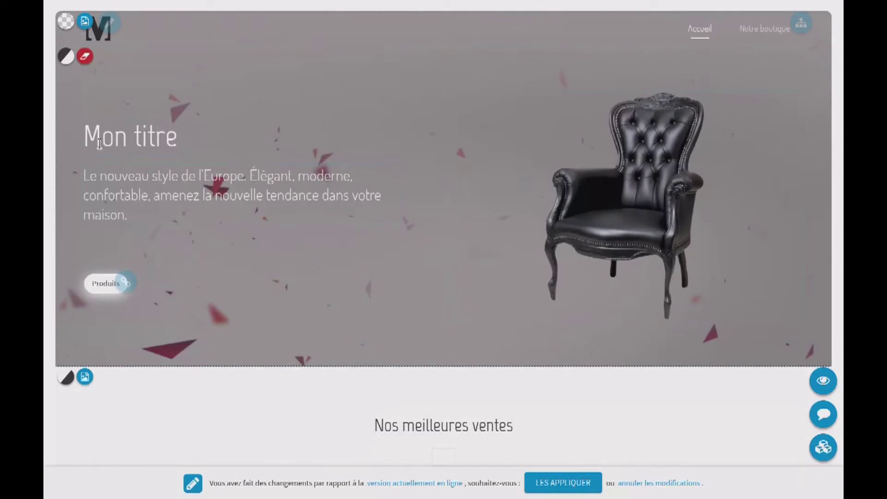
click(67, 59)
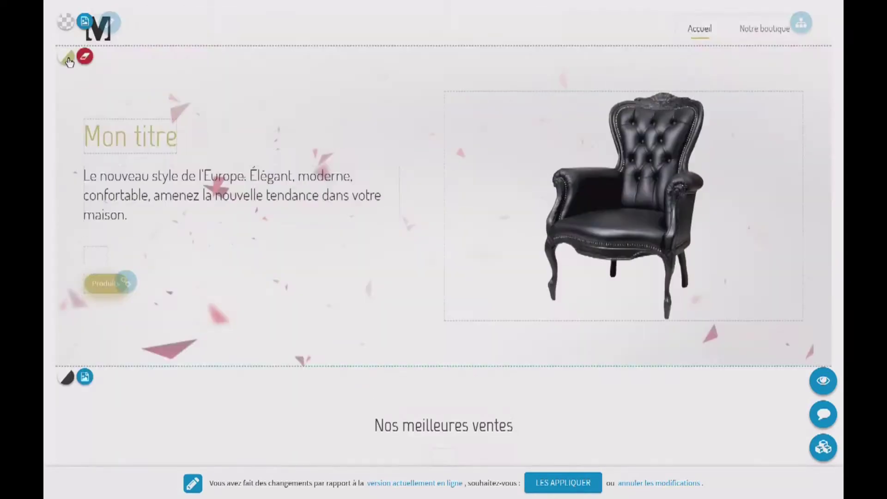
click(67, 59)
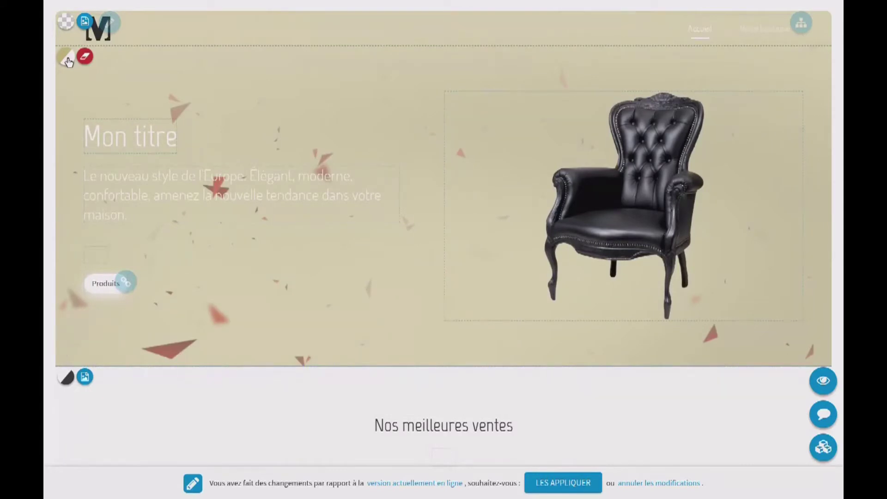
click(68, 59)
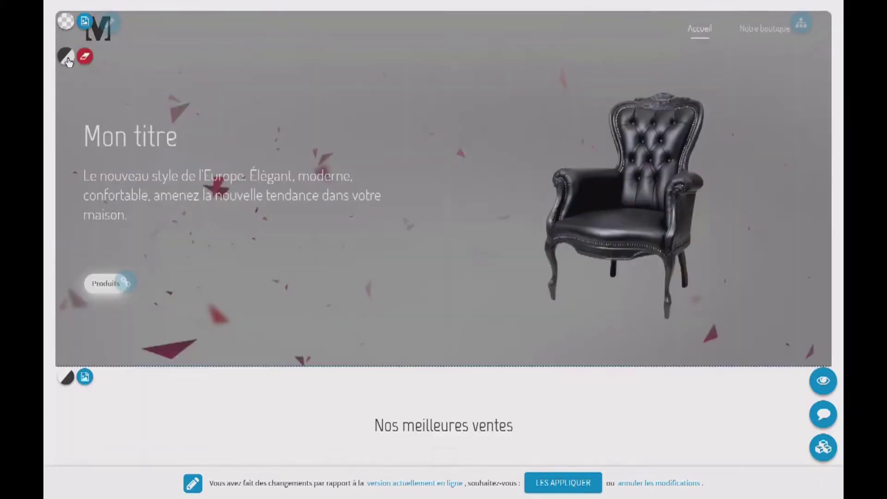
click(68, 61)
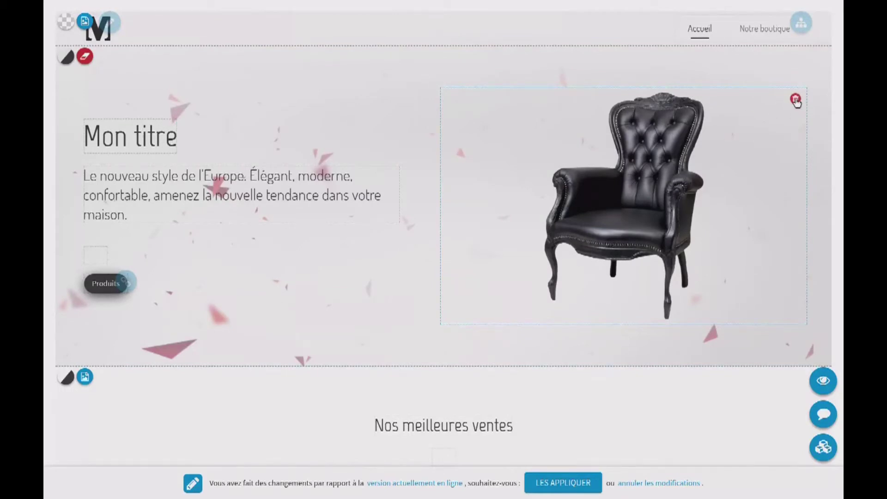
Replace the hero image, trying the white armchair first, then inserting the black leather armchair photo
click(795, 100)
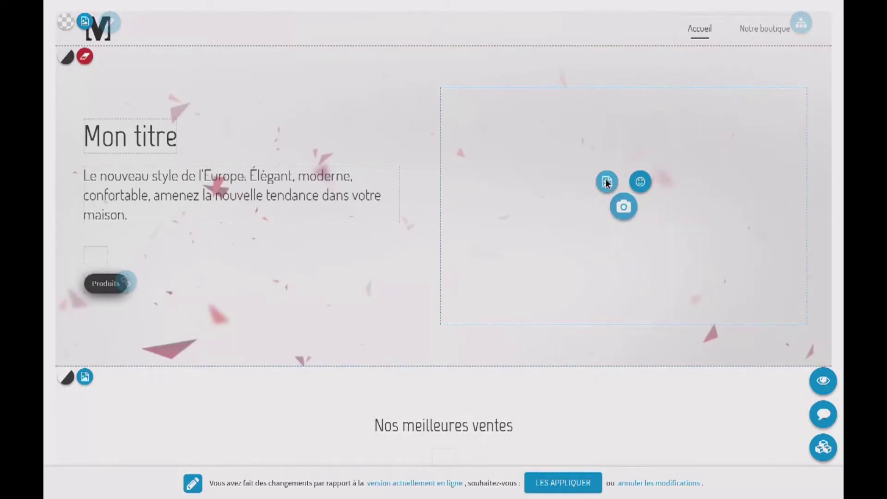
click(606, 182)
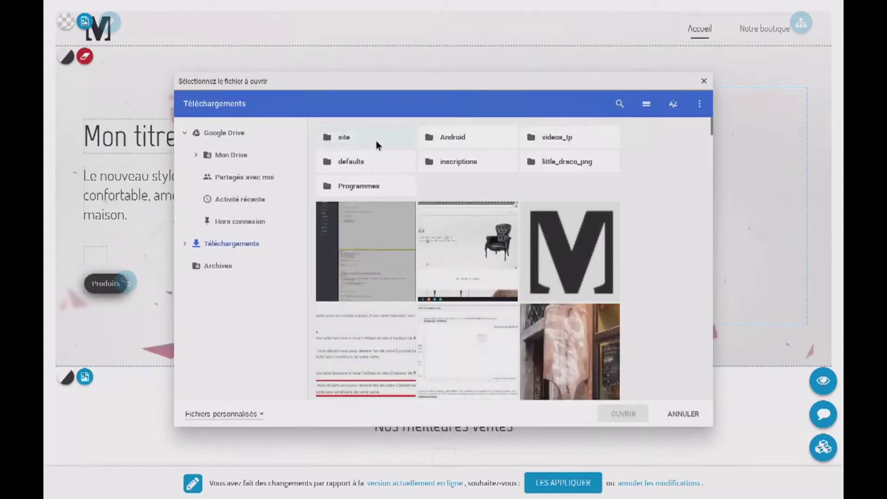
double_click(376, 139)
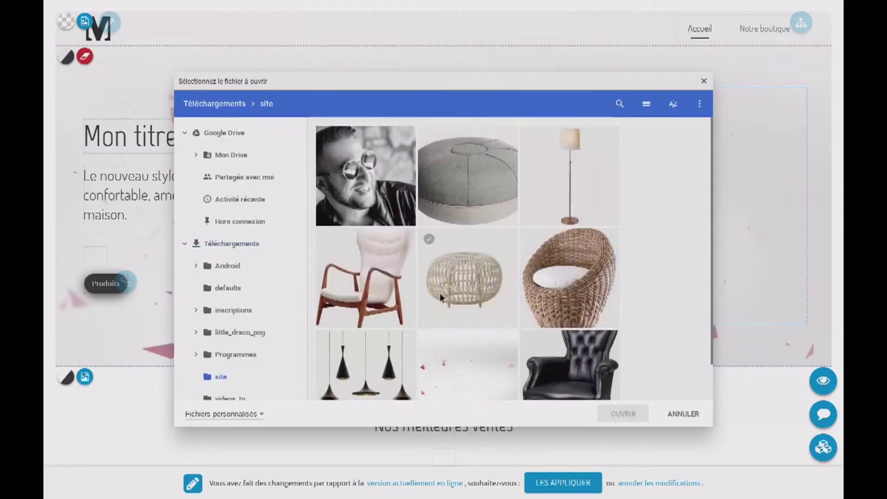
double_click(361, 261)
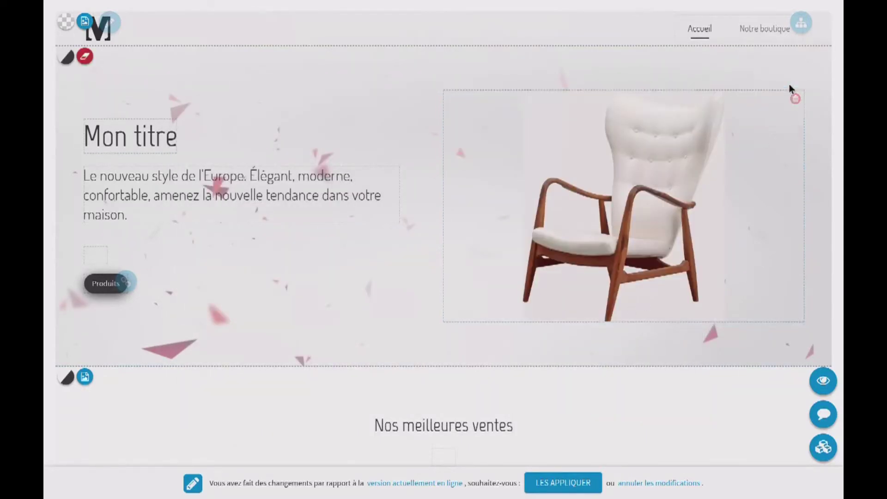
click(795, 99)
click(616, 186)
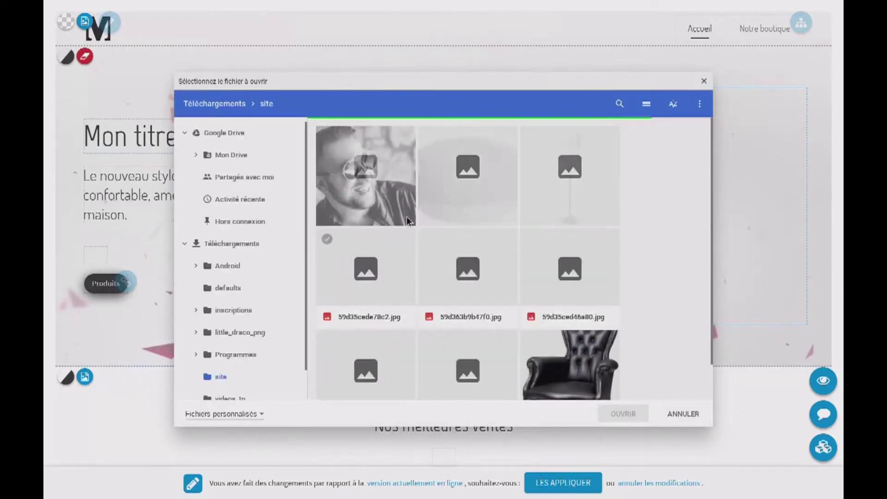
double_click(573, 348)
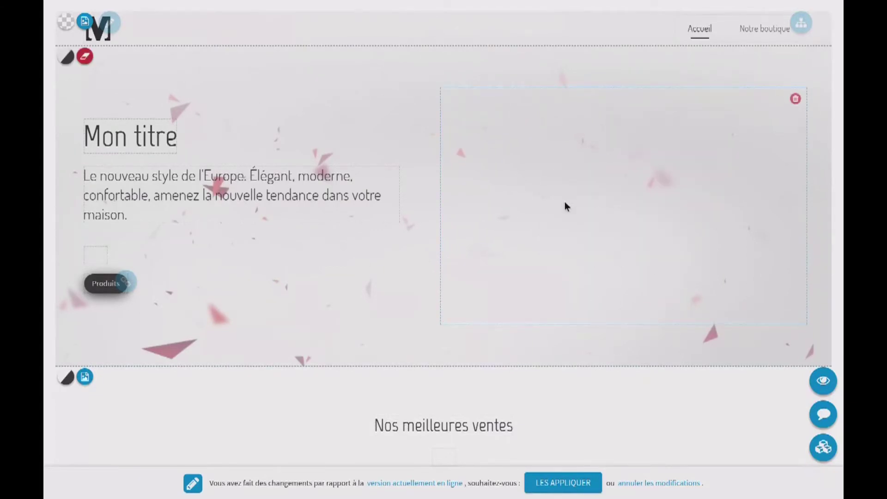
In the best-sellers Galerie de photos, move Elektrisk above Skugga
scroll(612, 225, down, 9)
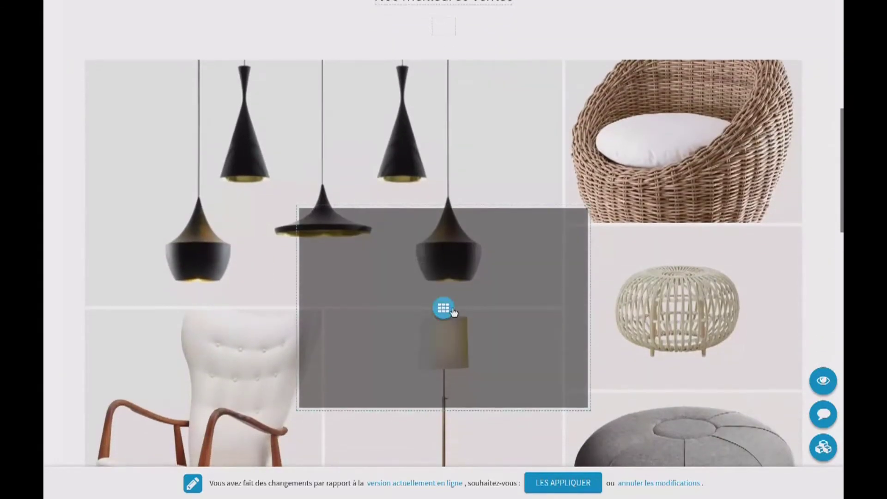
click(442, 308)
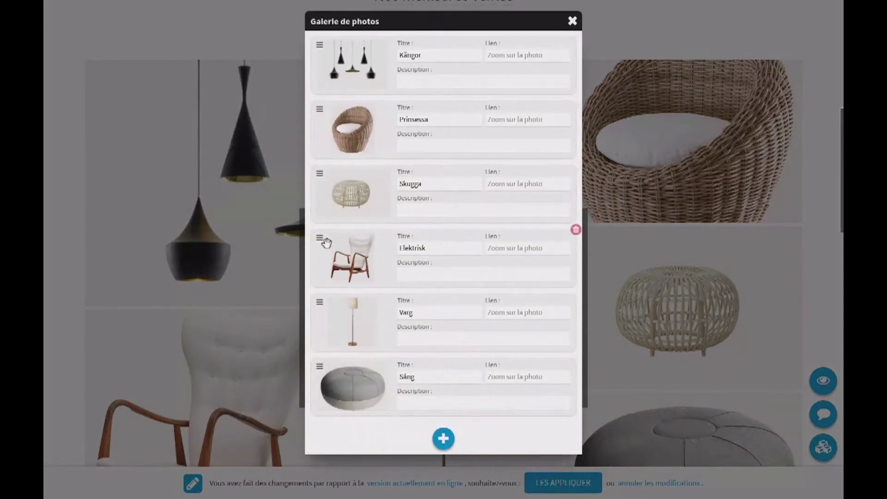
drag(326, 242, 321, 171)
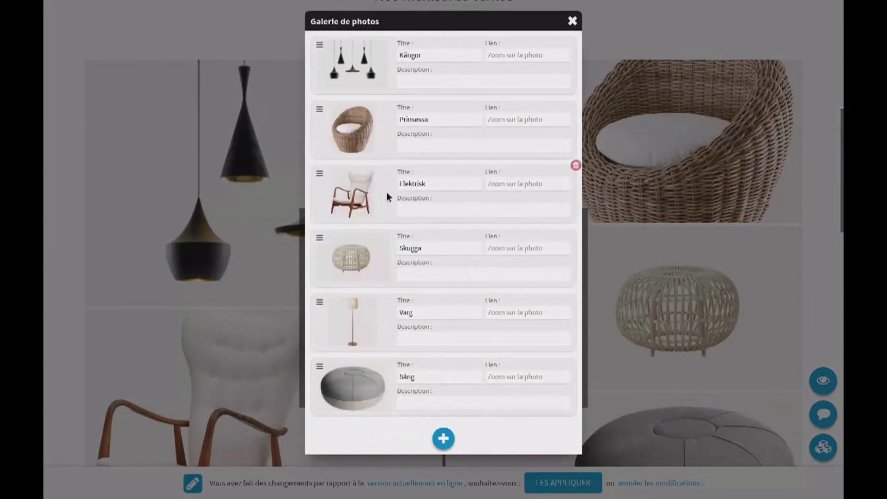
click(573, 22)
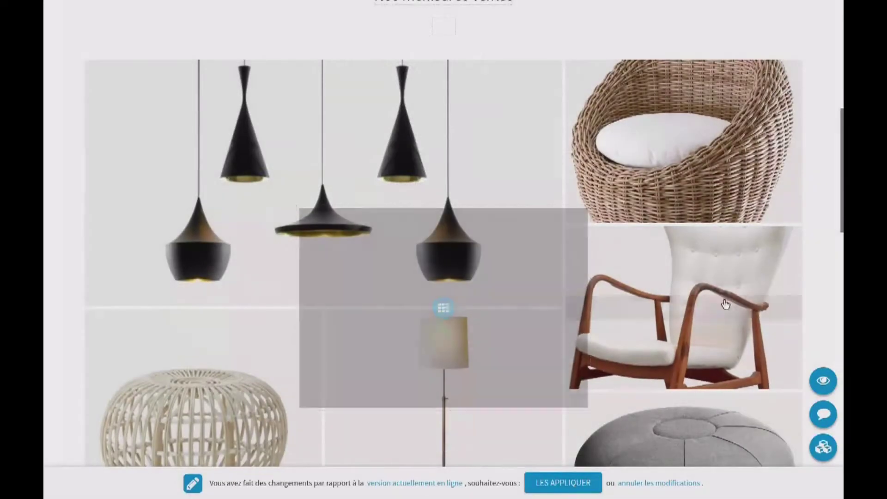
Replace the Solide feature's shield icon with the briefcase emoji
scroll(596, 314, down, 4)
scroll(595, 314, down, 8)
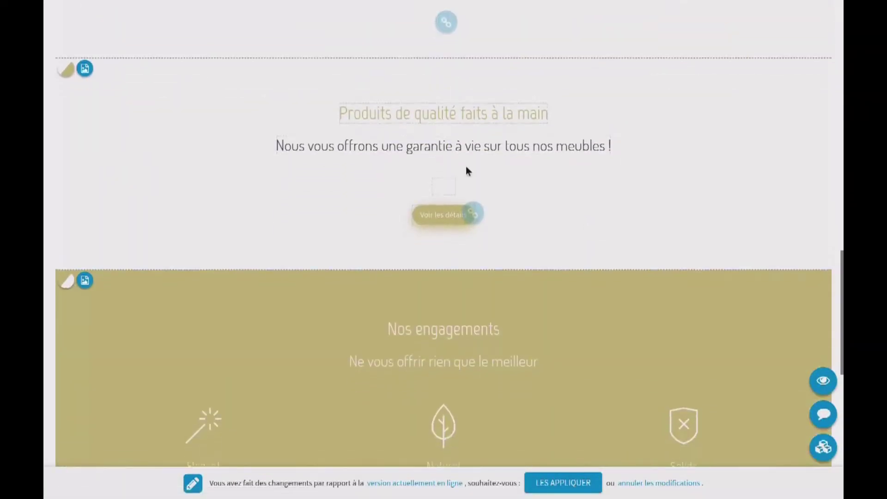
scroll(420, 180, down, 3)
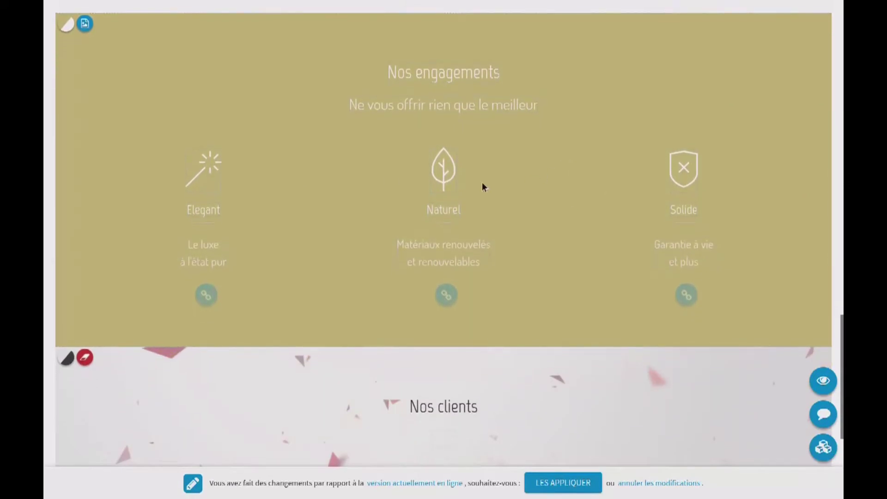
scroll(508, 166, down, 1)
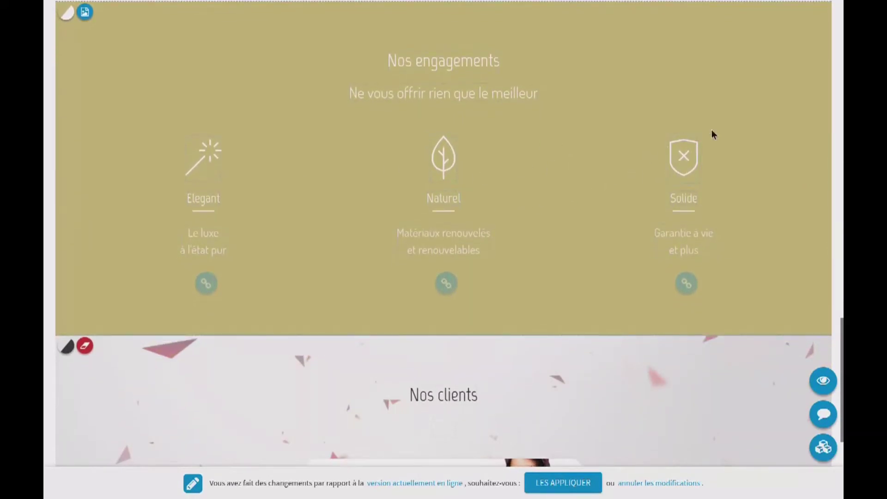
click(698, 136)
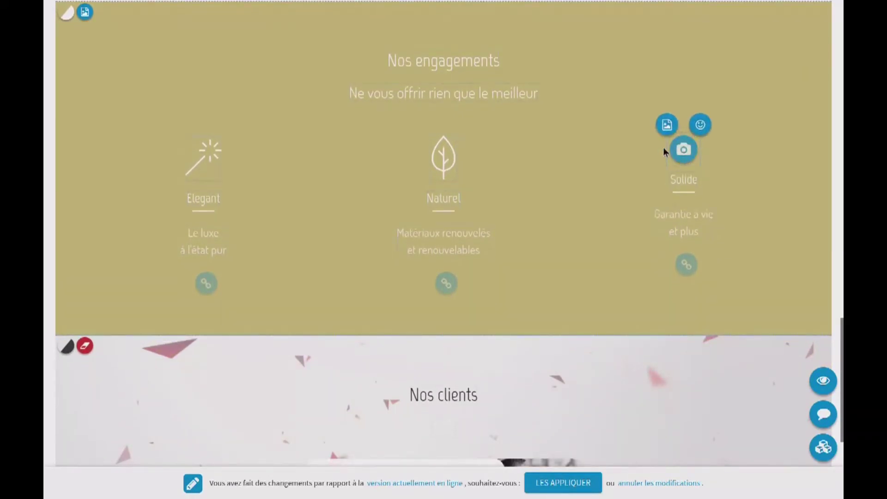
click(700, 125)
scroll(543, 307, down, 2)
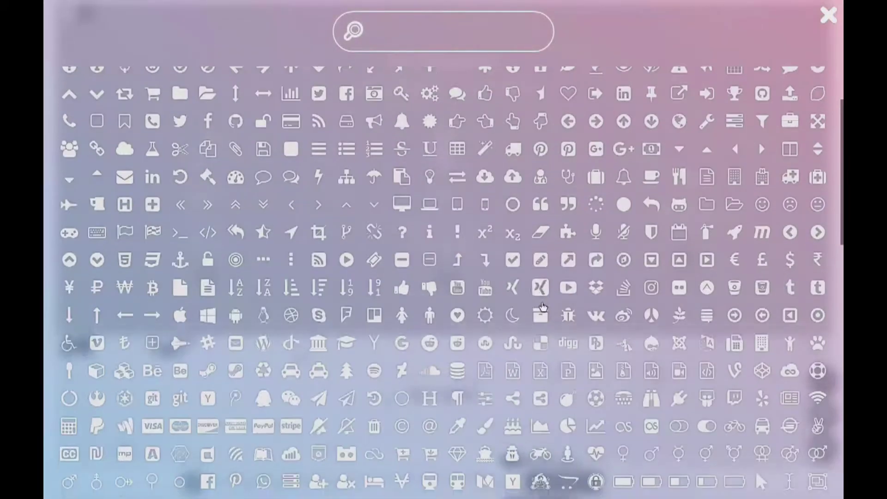
scroll(543, 306, down, 1)
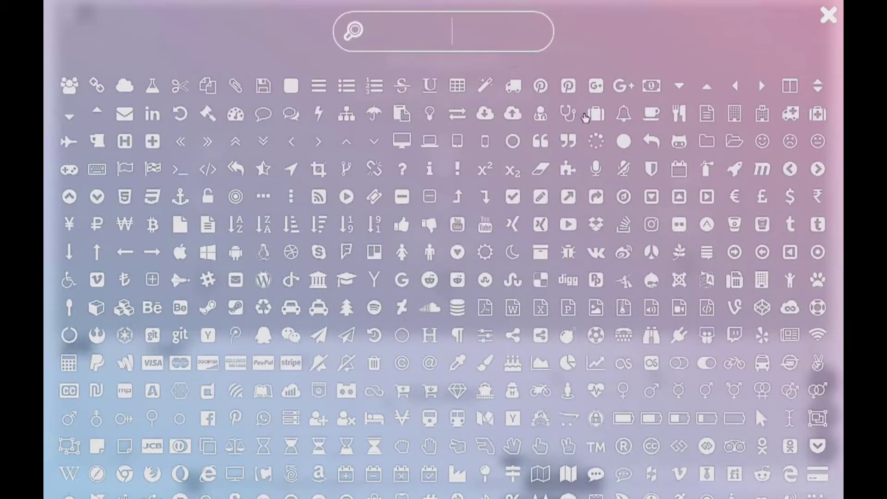
click(594, 114)
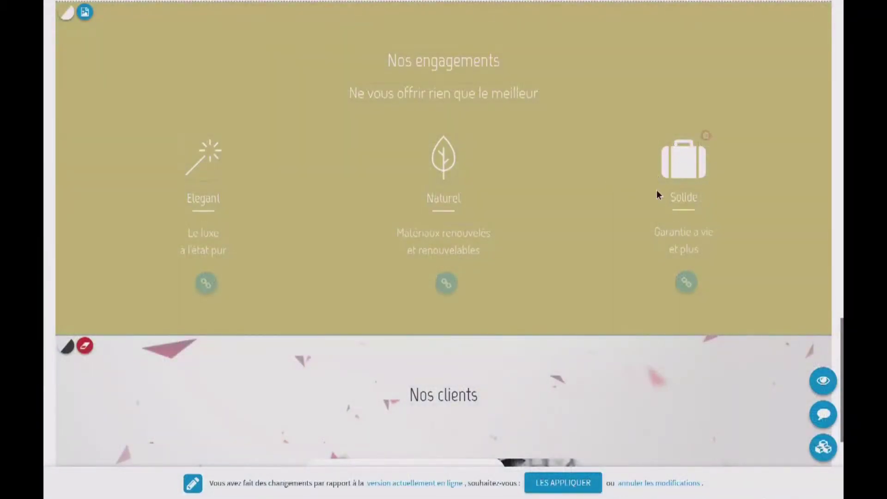
Open the Témoignages editor and close it again without changes
scroll(607, 212, down, 5)
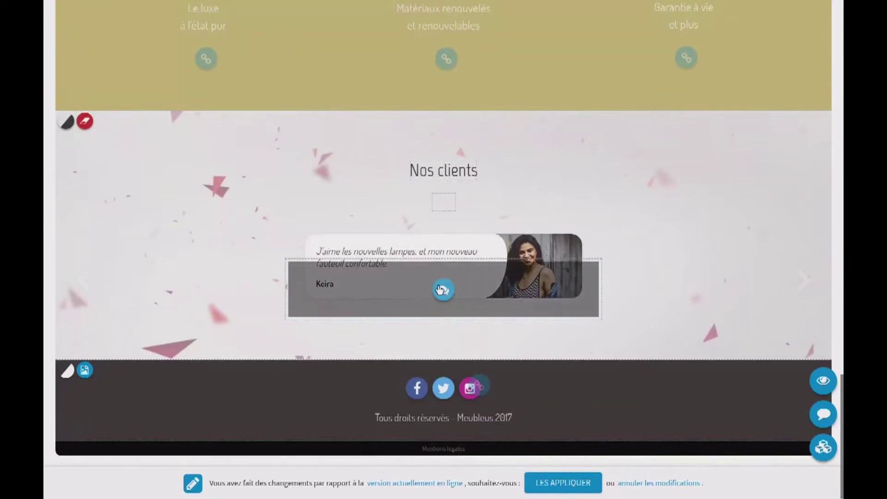
click(443, 289)
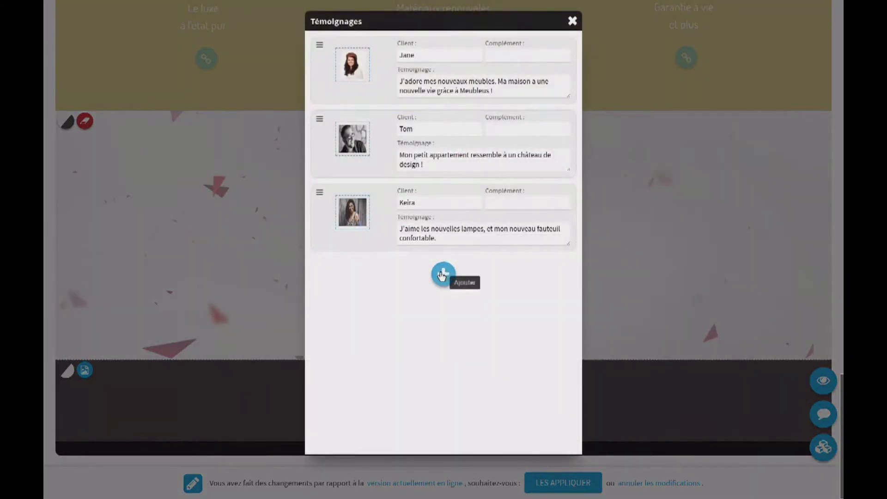
click(573, 22)
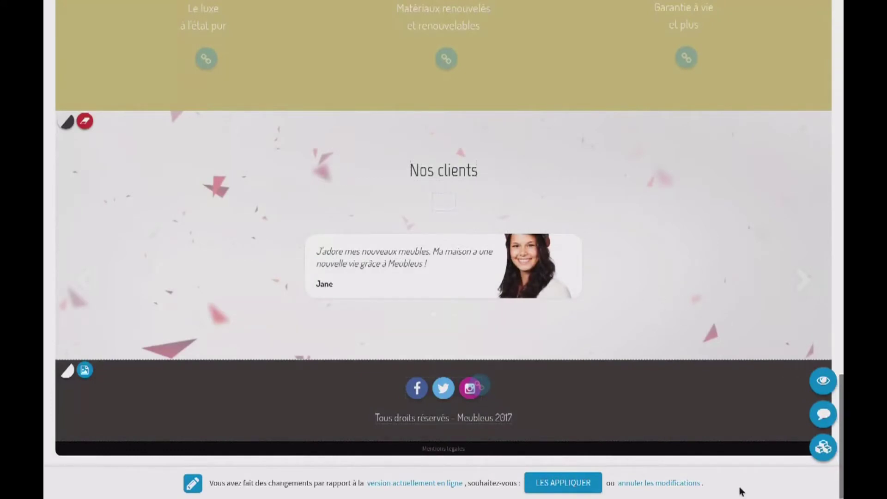
Scroll through the home page and open the Modifier la page section overview
scroll(309, 187, up, 20)
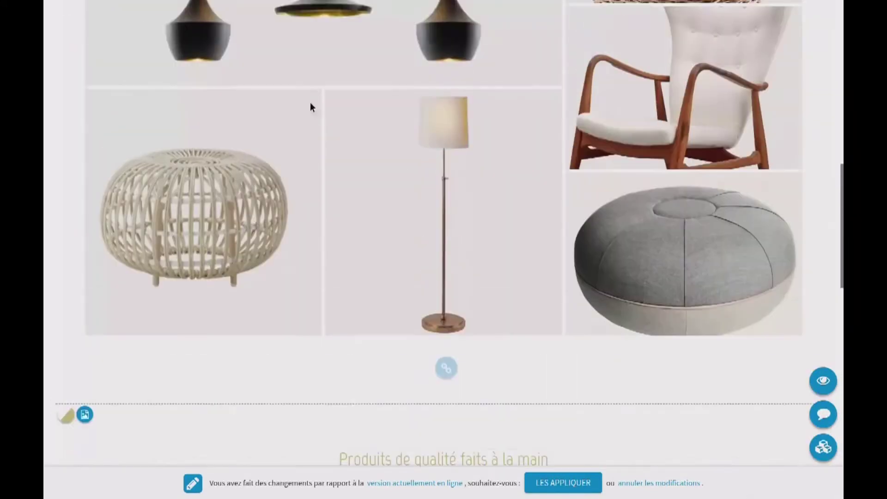
scroll(291, 172, up, 8)
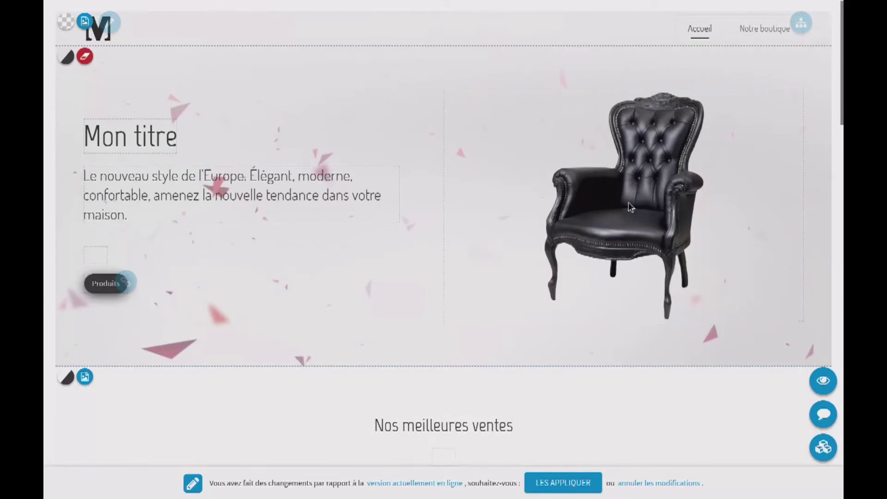
scroll(580, 237, down, 8)
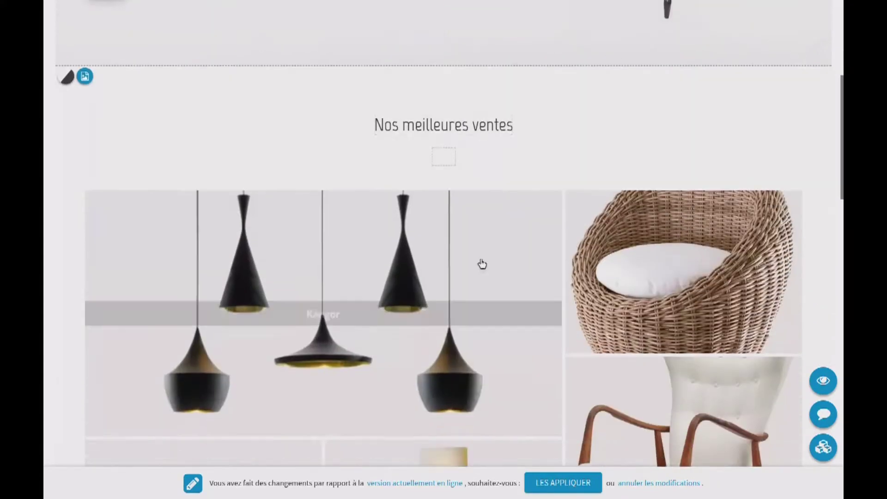
scroll(426, 312, down, 8)
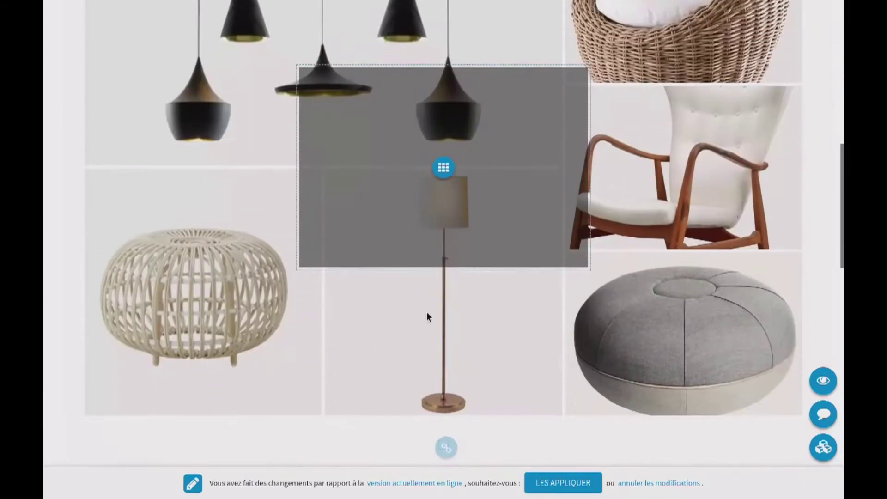
scroll(442, 260, down, 3)
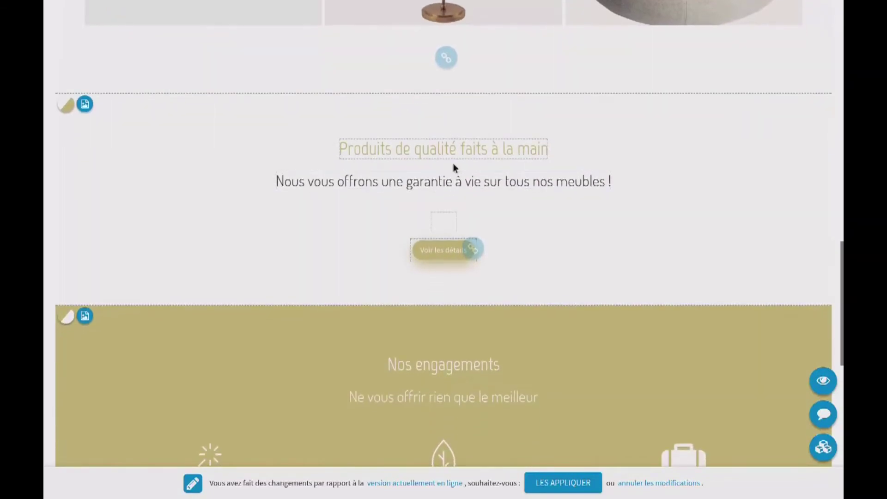
scroll(438, 267, down, 5)
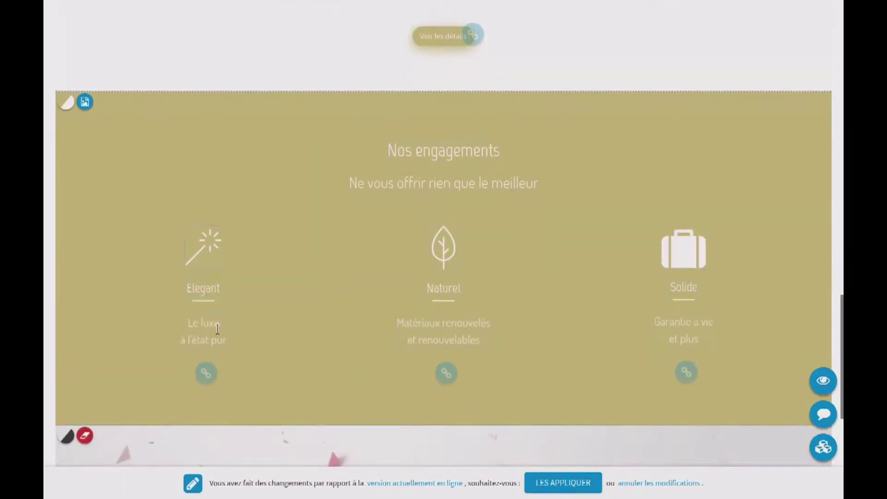
scroll(611, 316, down, 5)
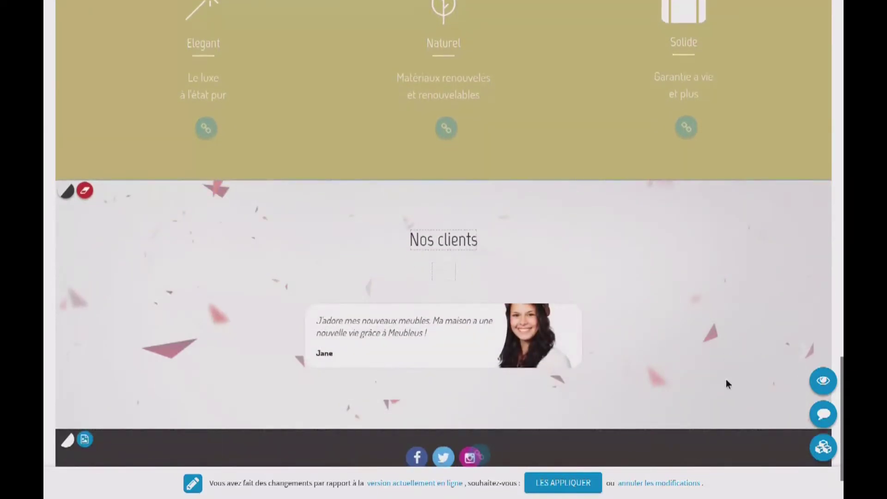
click(820, 452)
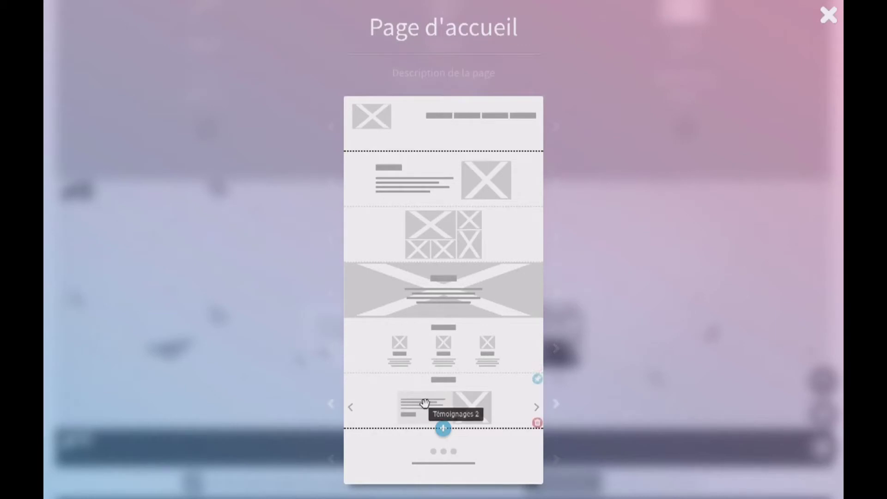
Try a three-column layout for the testimonials section, then revert it to text-plus-image
click(332, 406)
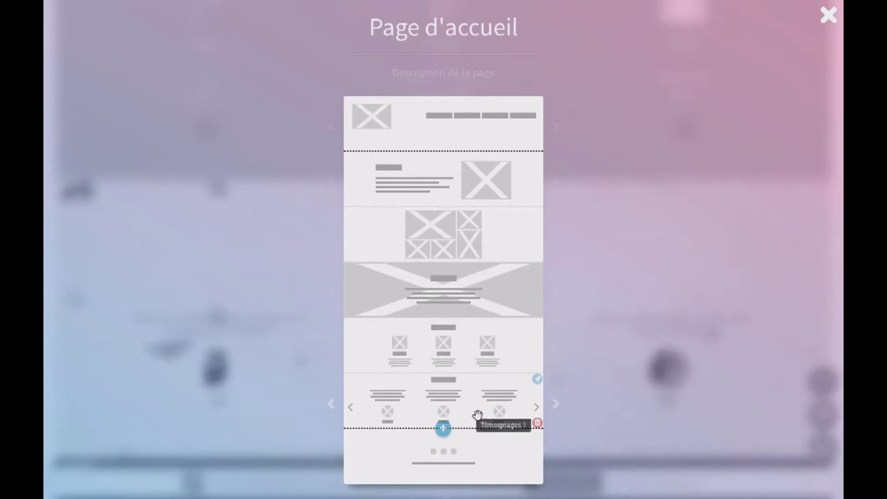
click(828, 17)
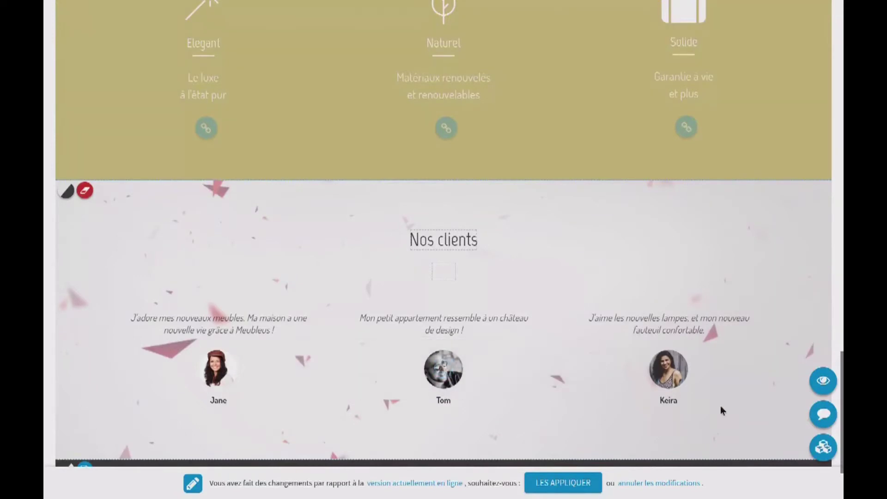
click(808, 447)
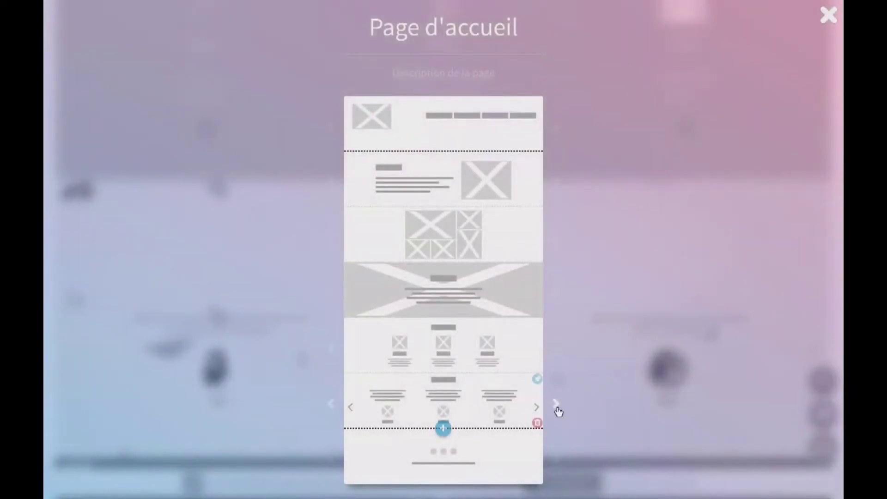
click(556, 406)
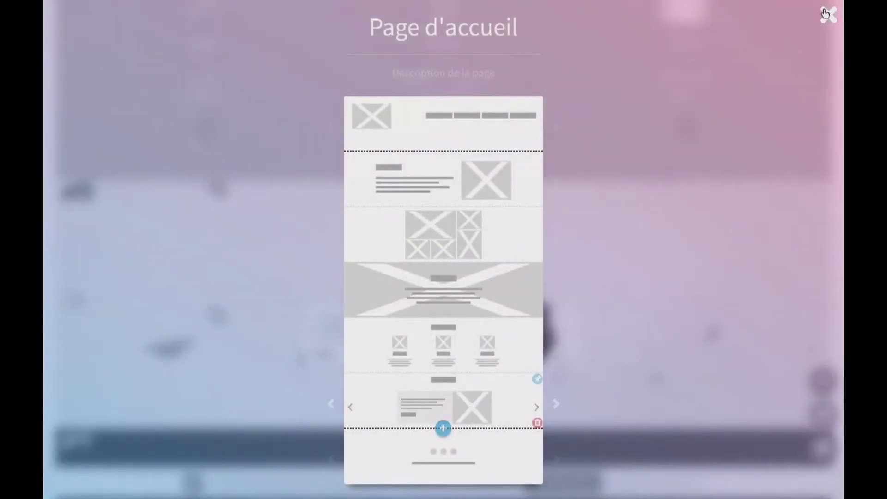
click(828, 17)
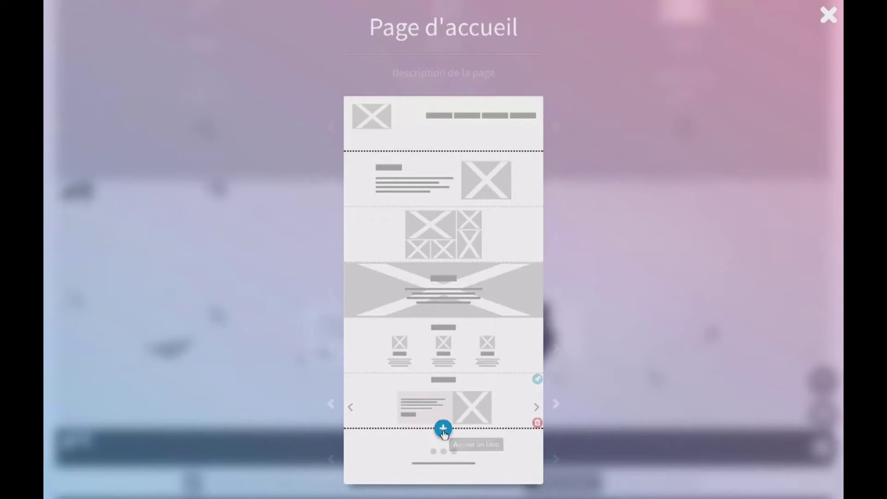
Browse the Ajouter block list without adding anything, then leave the home page layout overview
click(443, 428)
scroll(422, 382, down, 3)
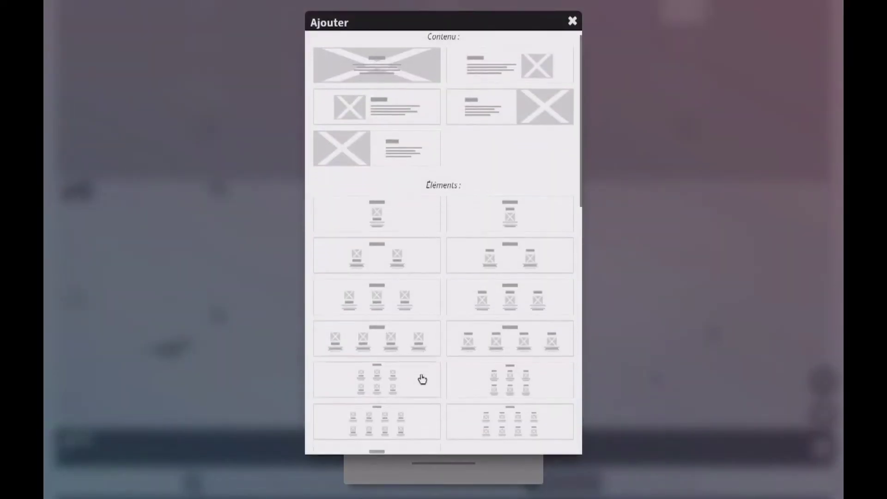
scroll(445, 314, down, 7)
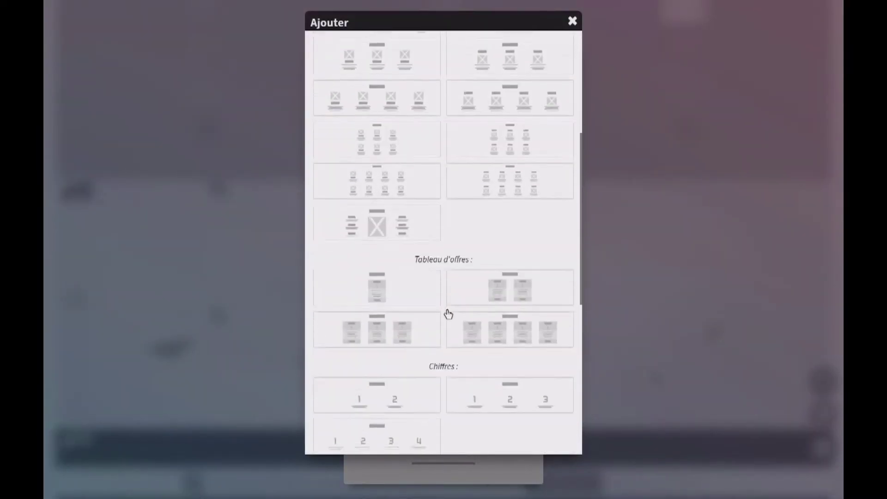
scroll(418, 182, down, 3)
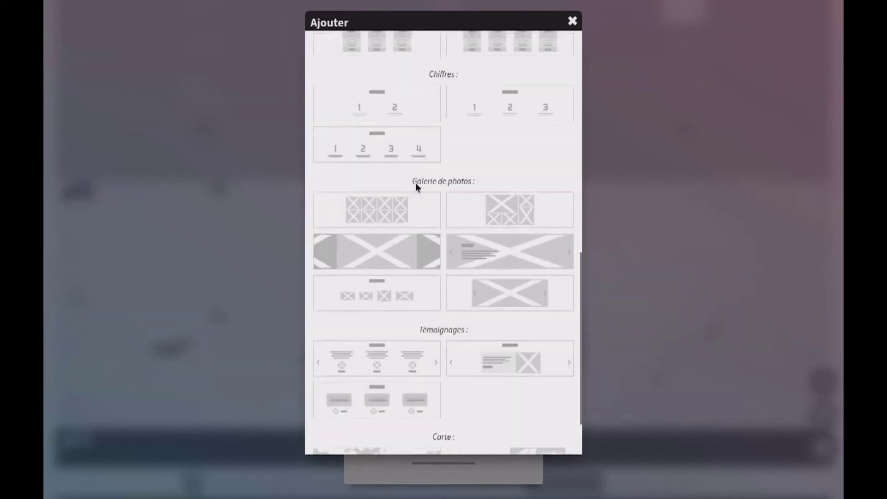
click(573, 21)
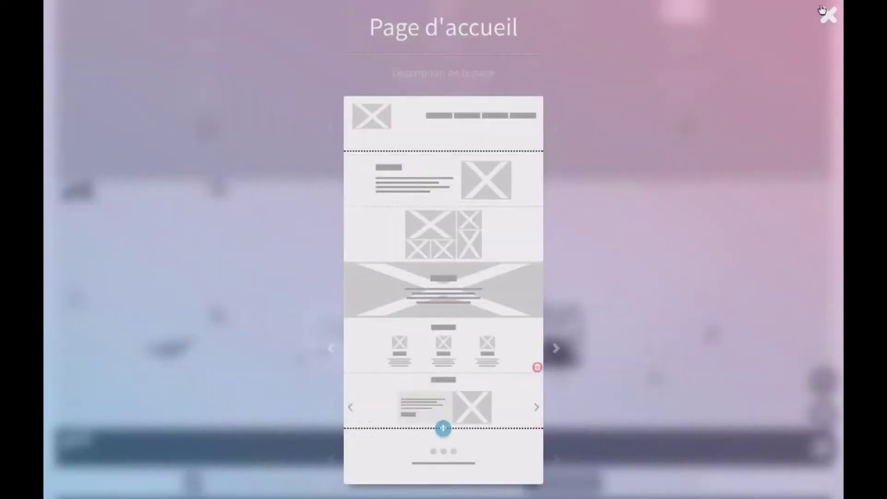
click(825, 12)
scroll(238, 271, up, 5)
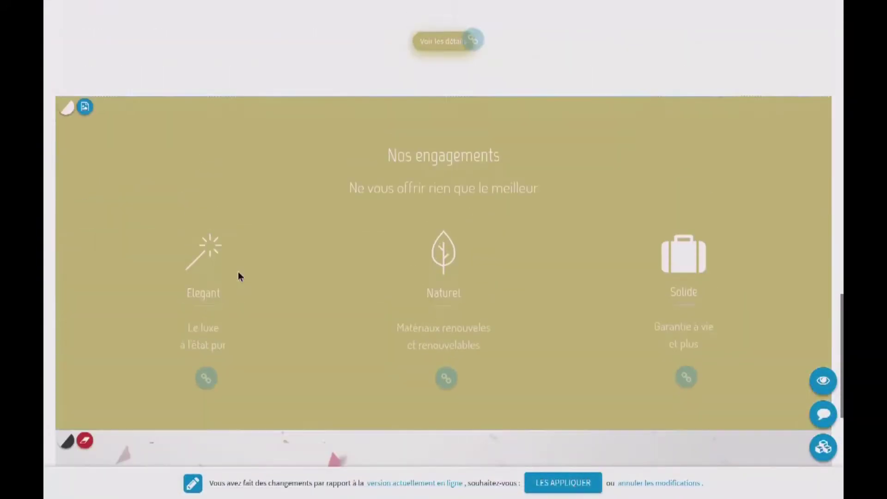
Add a new page titled 'Ma nouvelle page' to the Meubleus menu, after Notre boutique
scroll(237, 271, up, 12)
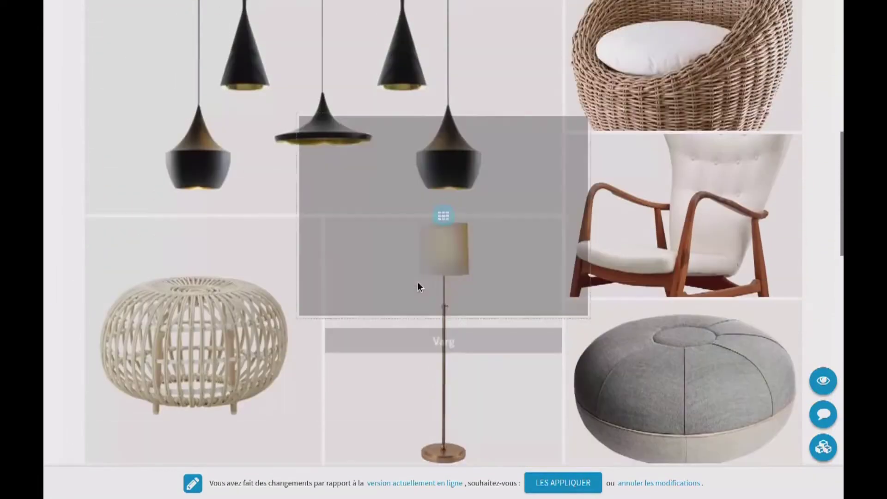
scroll(418, 287, up, 8)
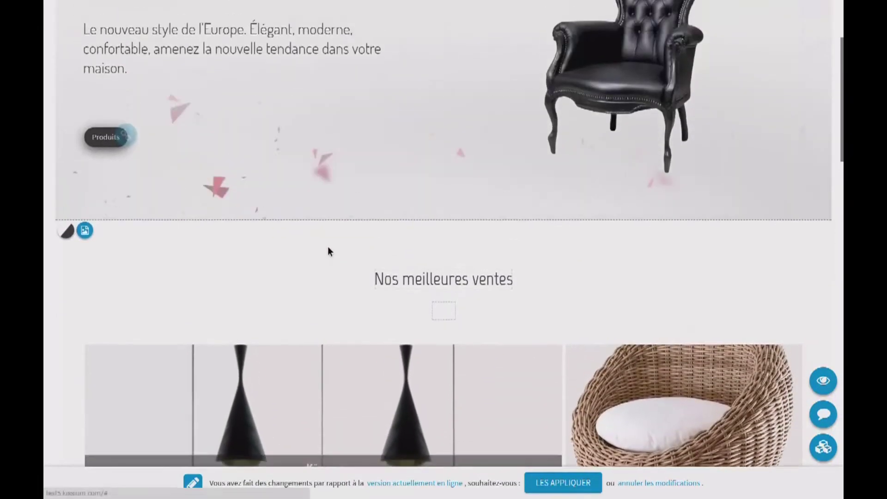
scroll(328, 252, up, 4)
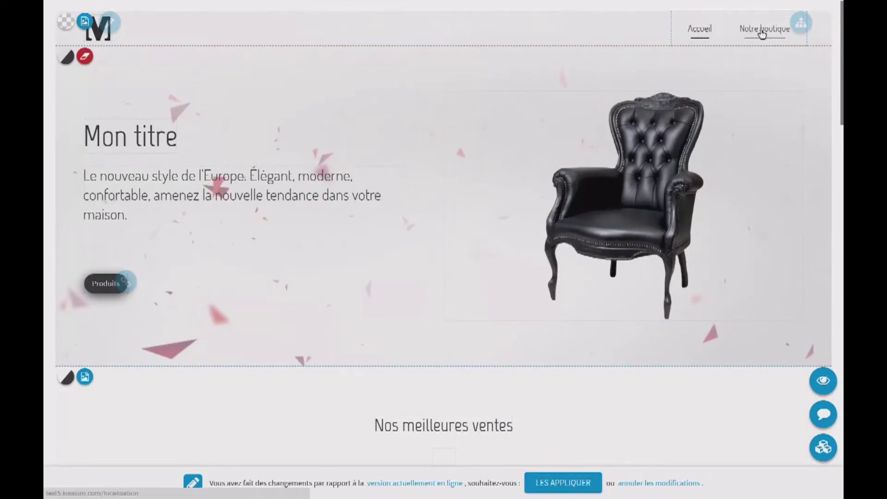
click(801, 23)
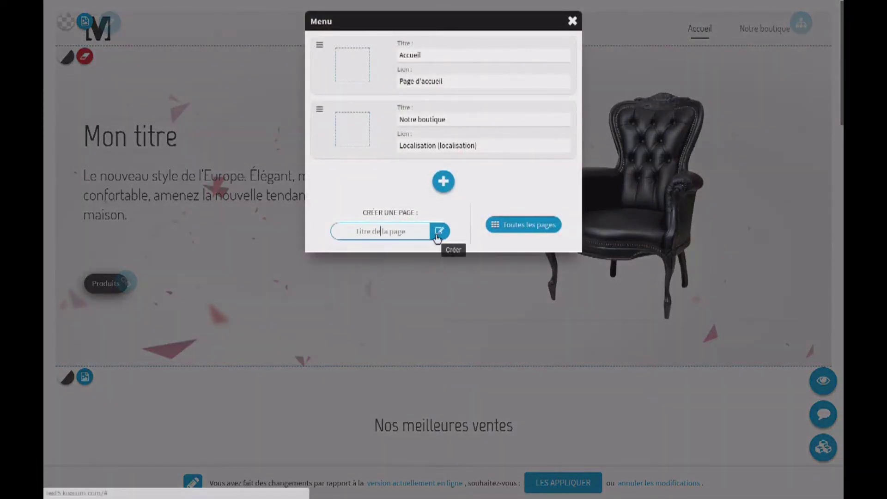
text(Ma nouvel)
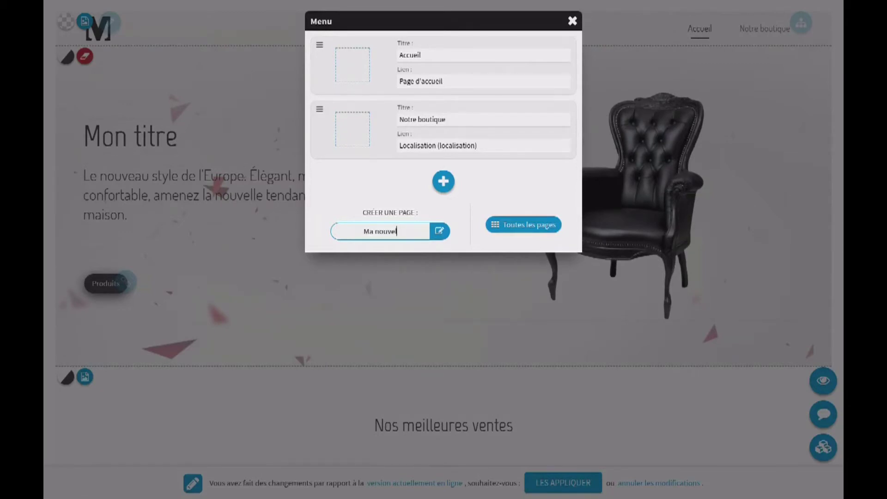
text(le page)
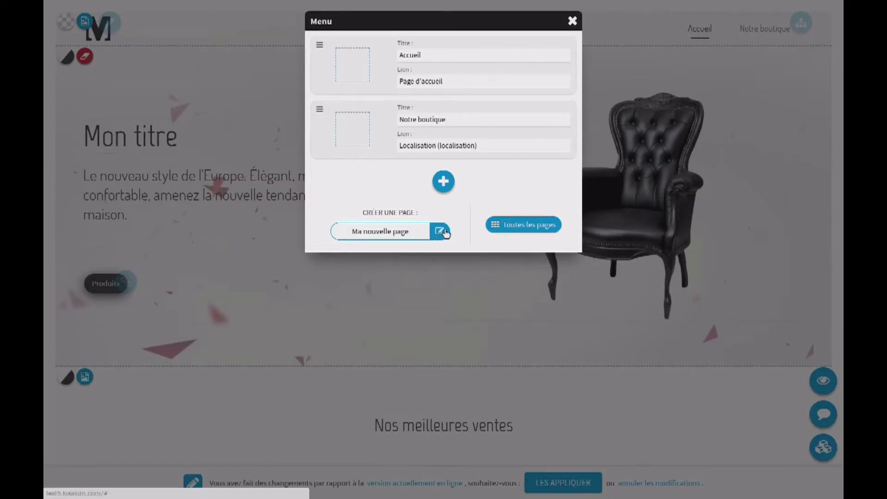
click(440, 231)
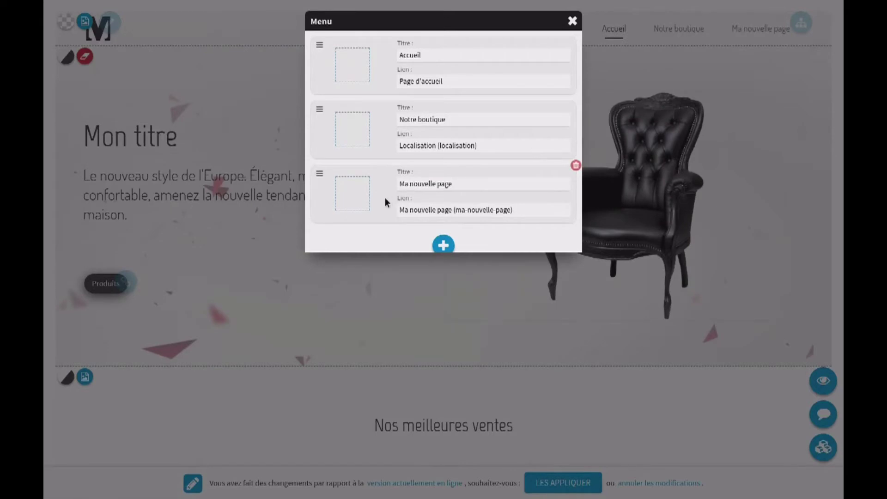
scroll(387, 199, down, 1)
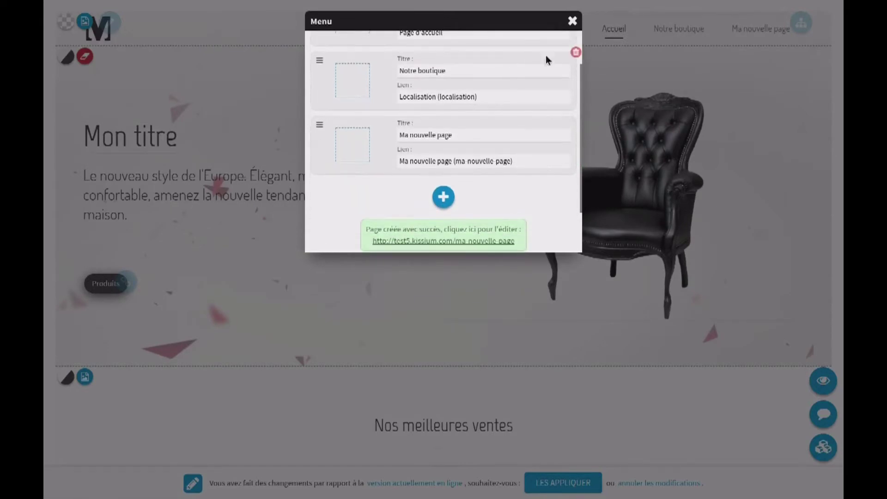
click(572, 21)
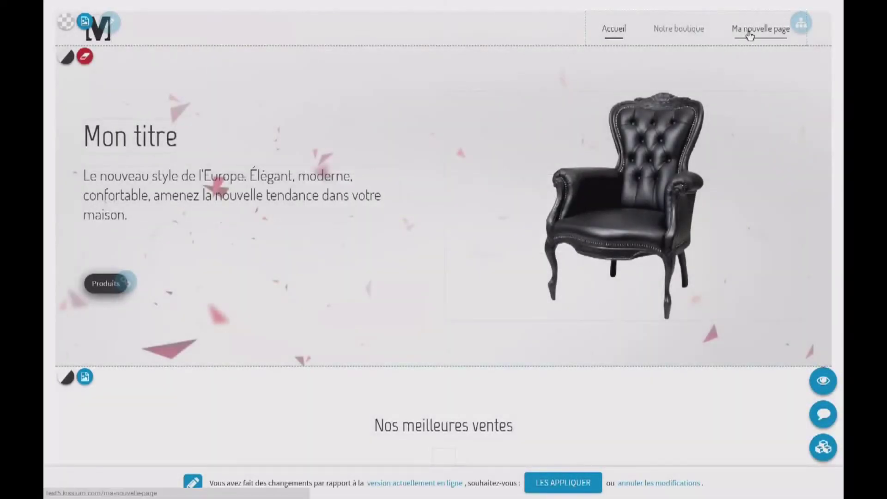
Go to Ma nouvelle page, scroll through its default sections, and open its block layout overview
click(748, 31)
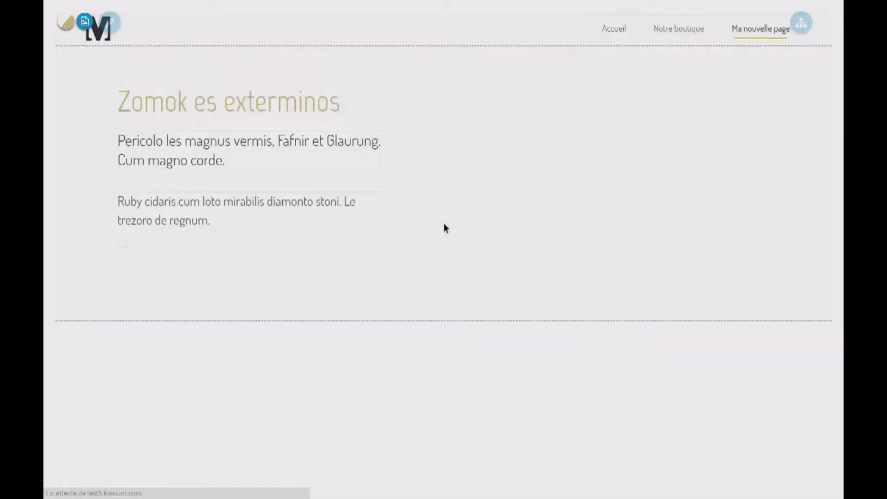
scroll(357, 223, down, 5)
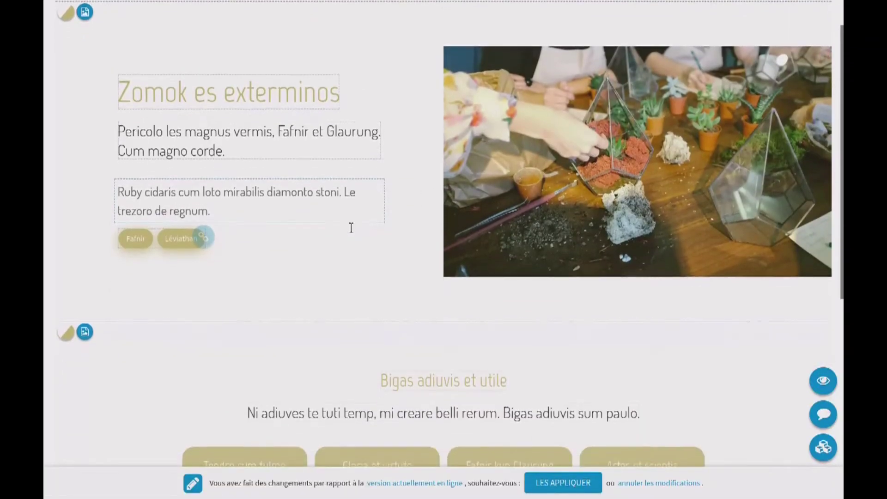
scroll(351, 228, down, 4)
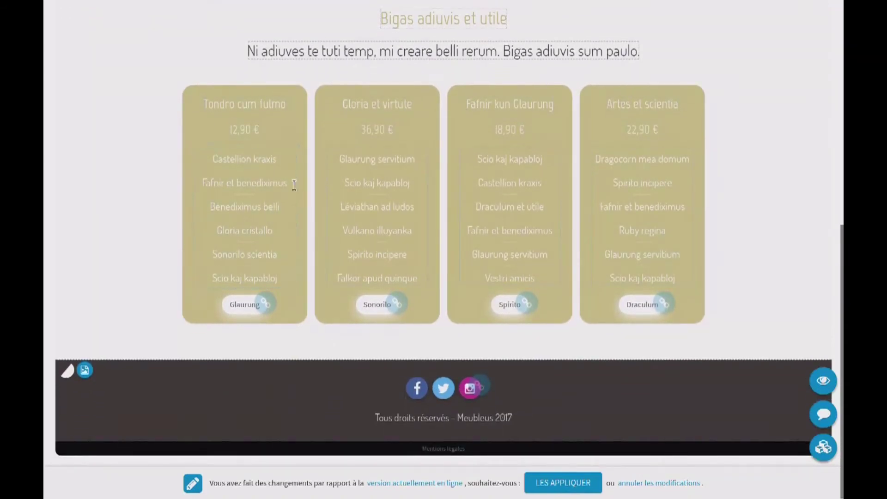
scroll(286, 189, up, 6)
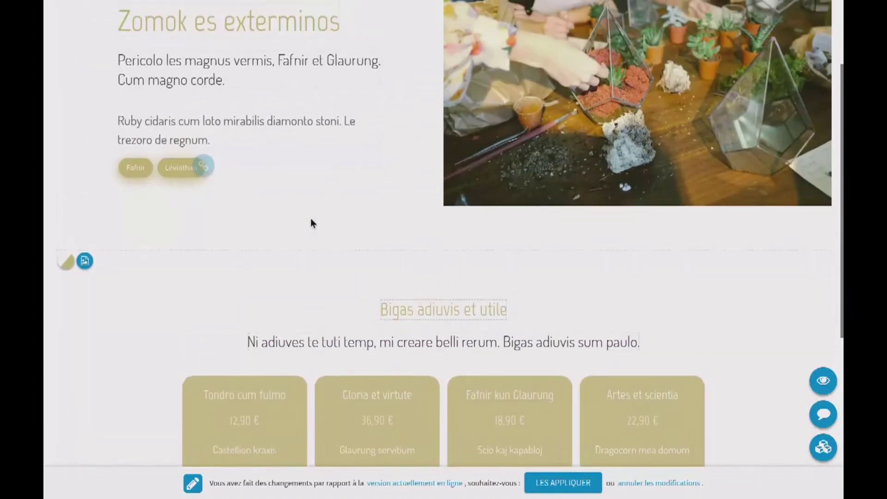
scroll(311, 223, up, 2)
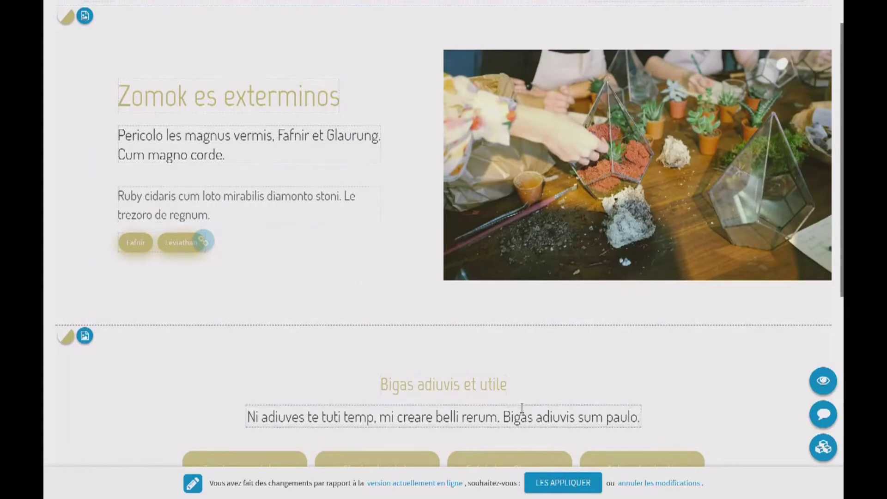
click(826, 450)
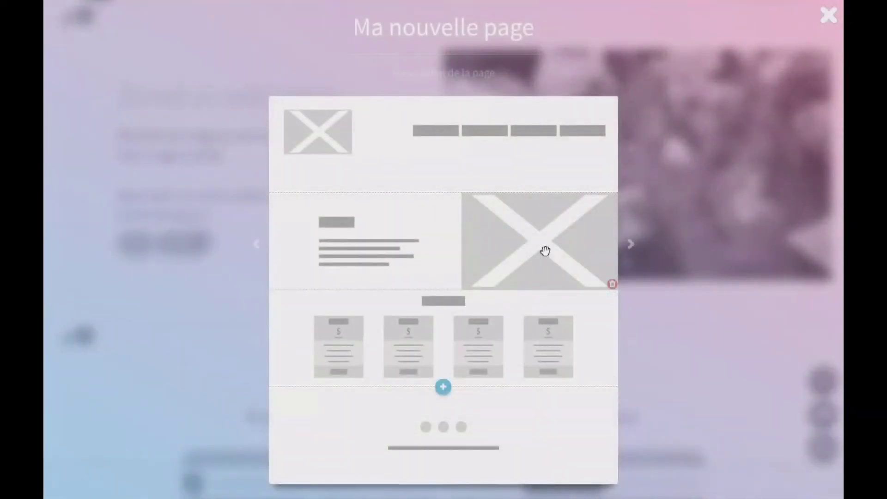
Delete the text-and-image and pricing sections and add a text-left, image-right block instead
click(612, 284)
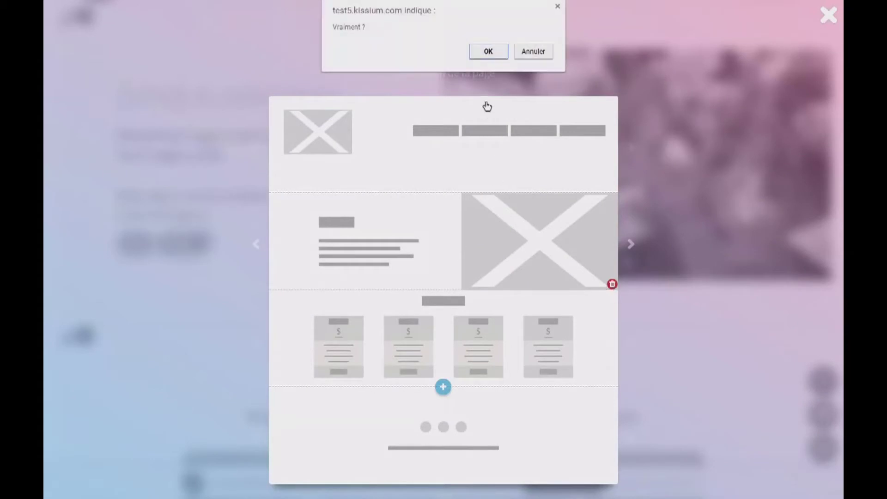
click(488, 52)
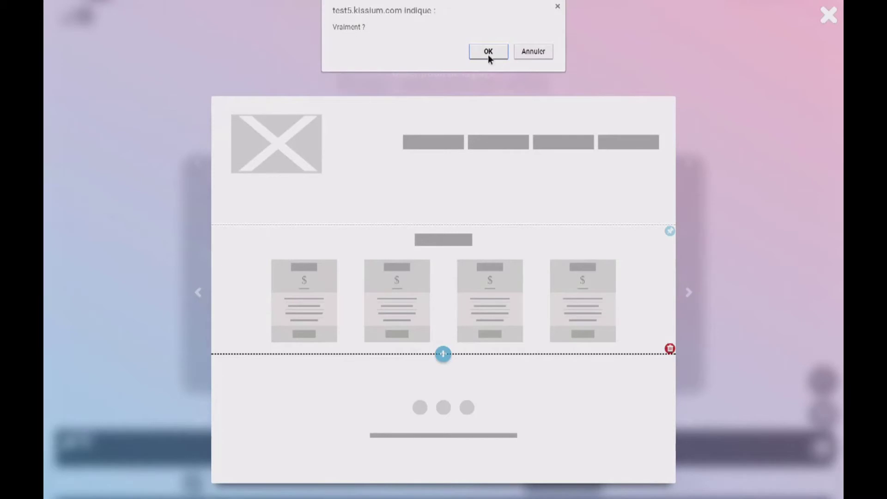
click(488, 52)
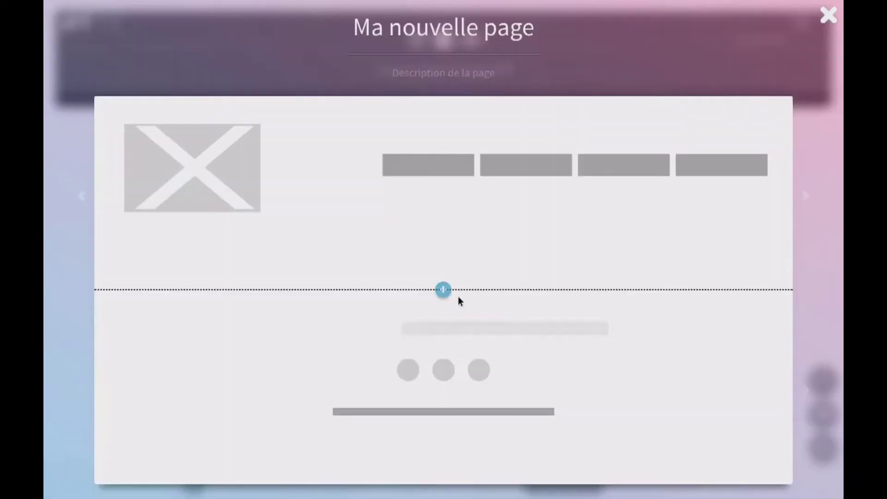
click(443, 289)
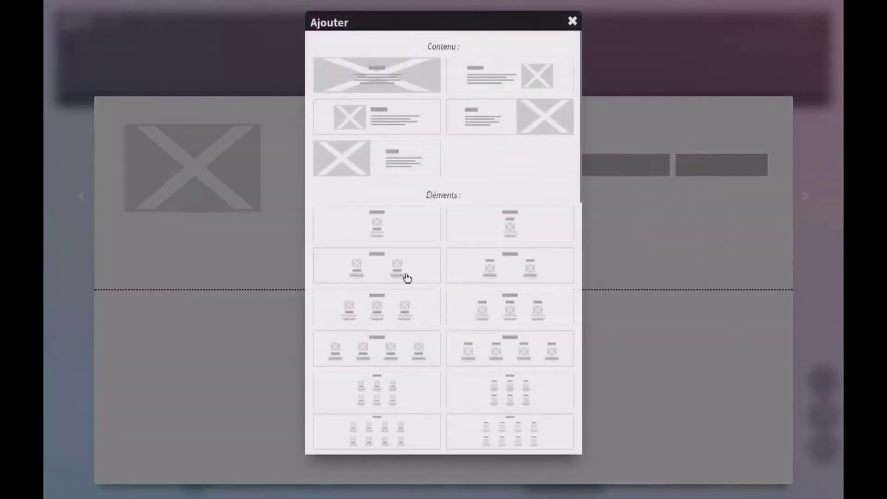
click(489, 78)
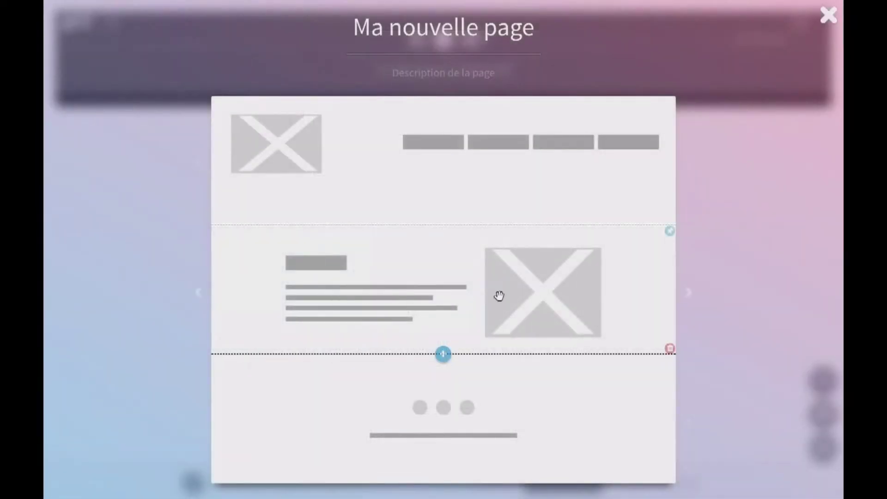
click(835, 12)
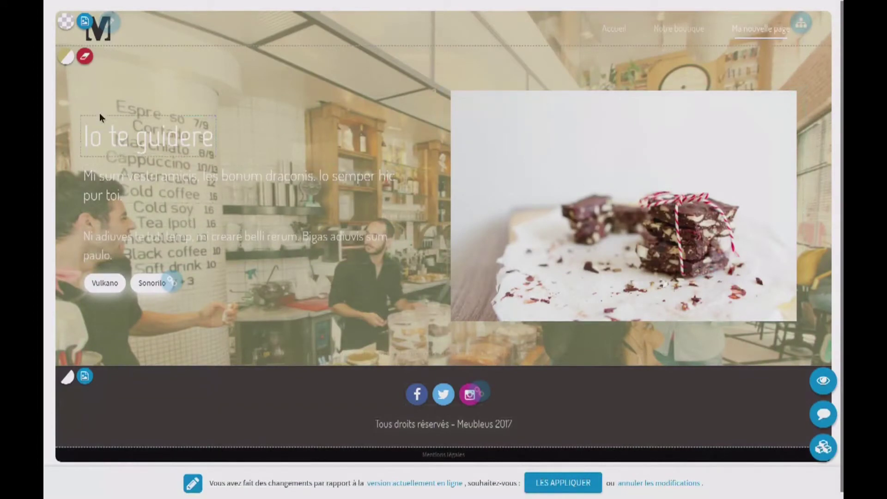
Replace the top section's café photo background with a plain light colour
click(84, 59)
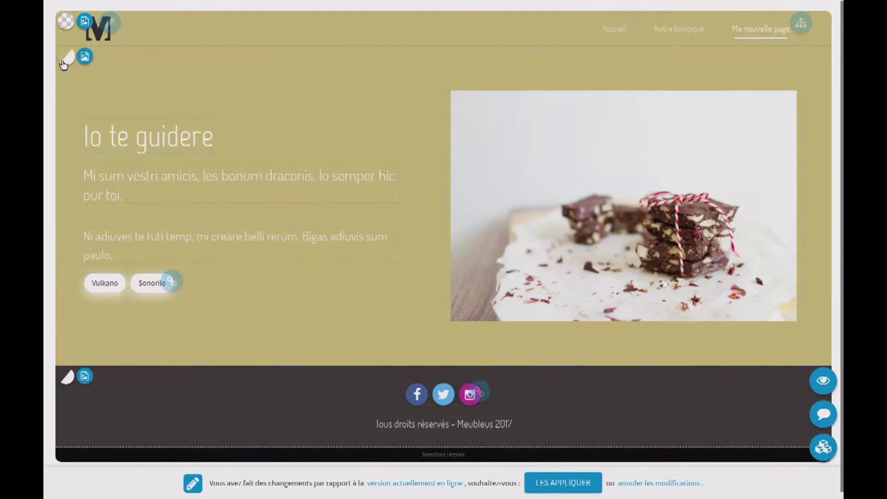
click(64, 63)
click(64, 63)
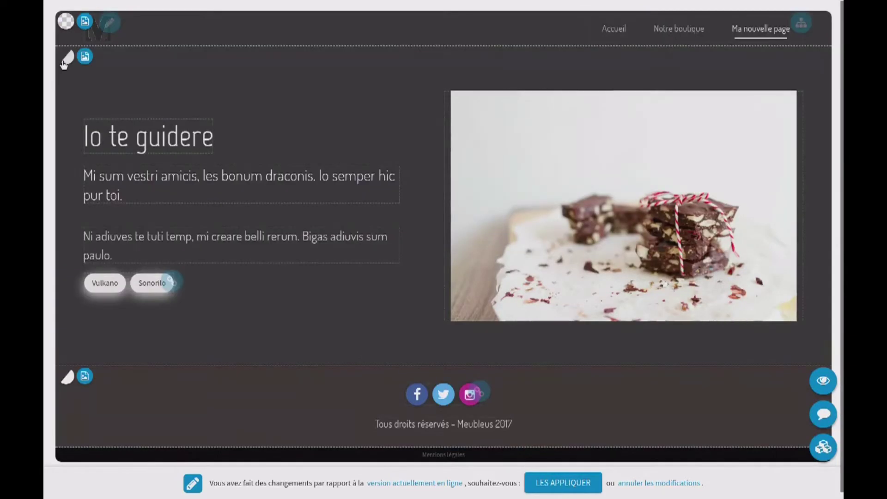
click(64, 63)
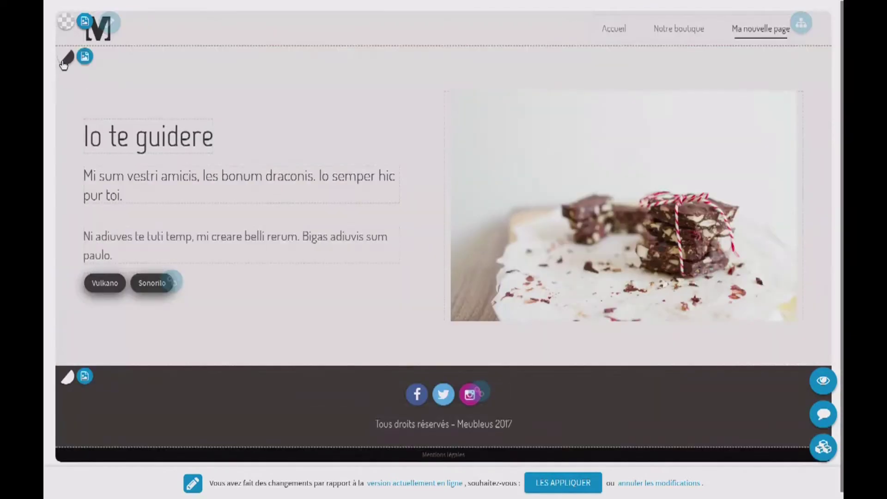
Retype the heading as 'Mon titre' and remove the chocolate photo to upload a replacement
triple_click(144, 140)
text(Mon titre)
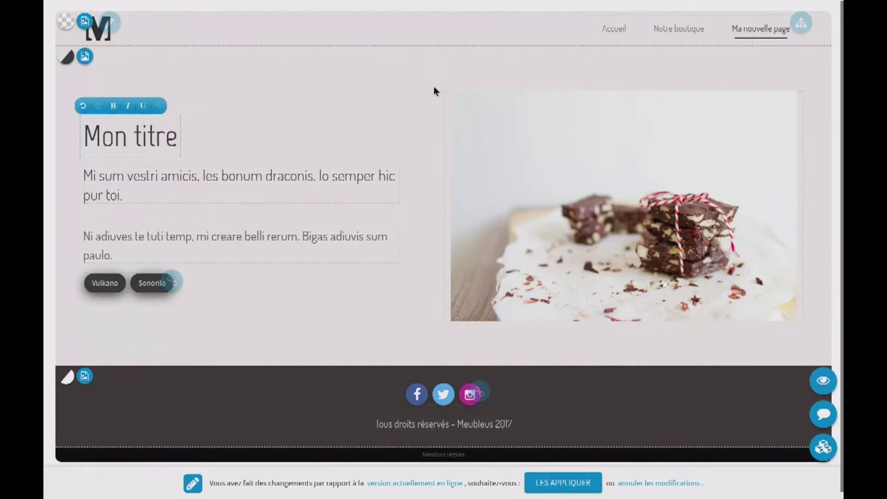
click(795, 99)
click(607, 178)
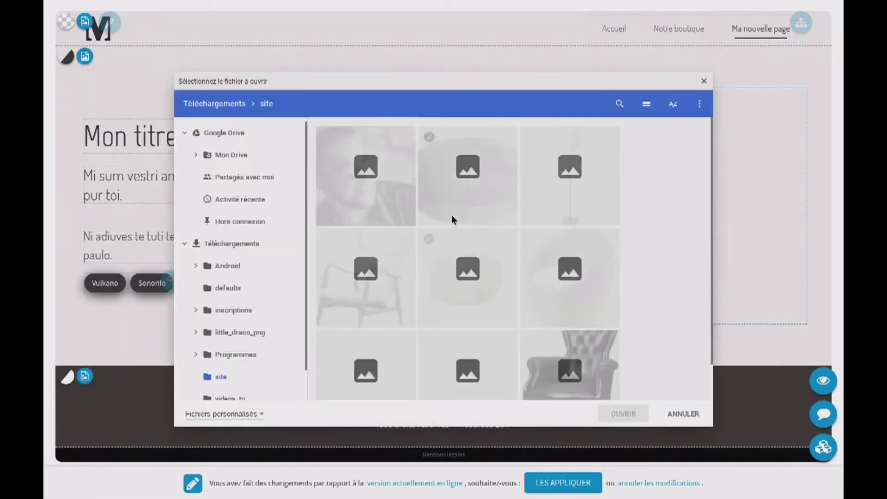
Load the black leather armchair photo into the image block and set the particles image as background
click(580, 365)
double_click(580, 365)
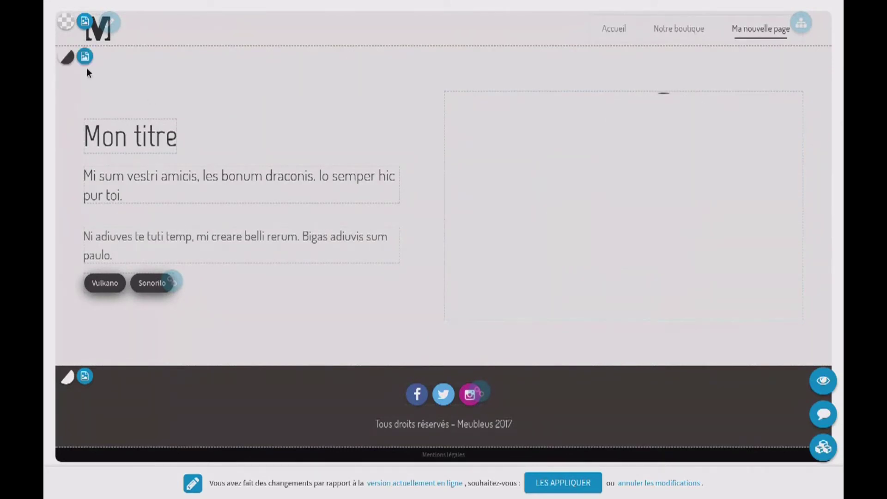
click(84, 57)
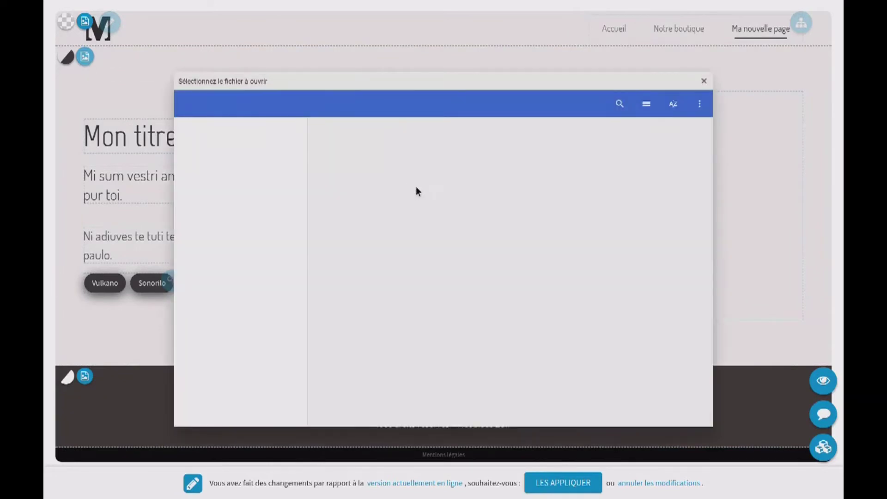
double_click(478, 358)
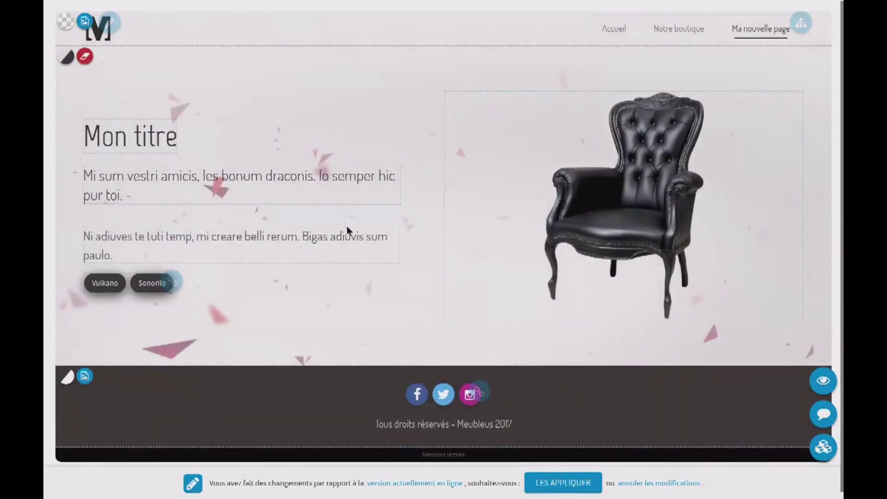
Insert a Galerie de photos section below the hero section
click(823, 448)
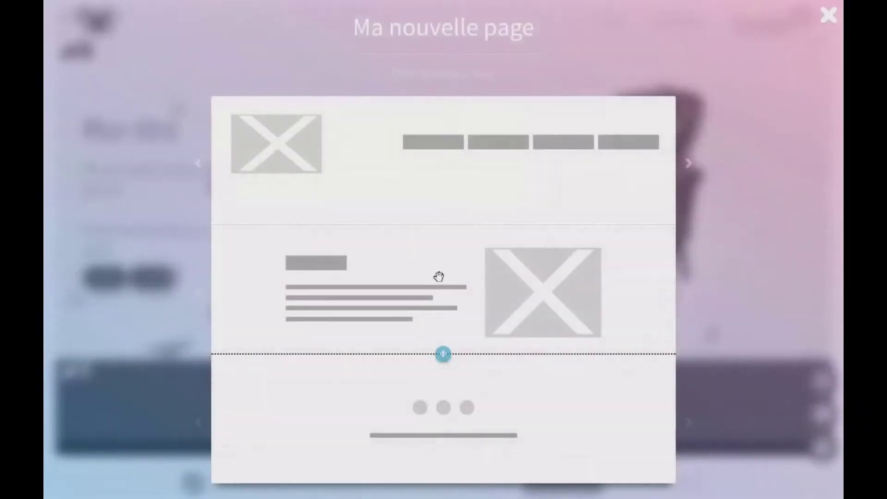
click(443, 355)
scroll(435, 245, down, 5)
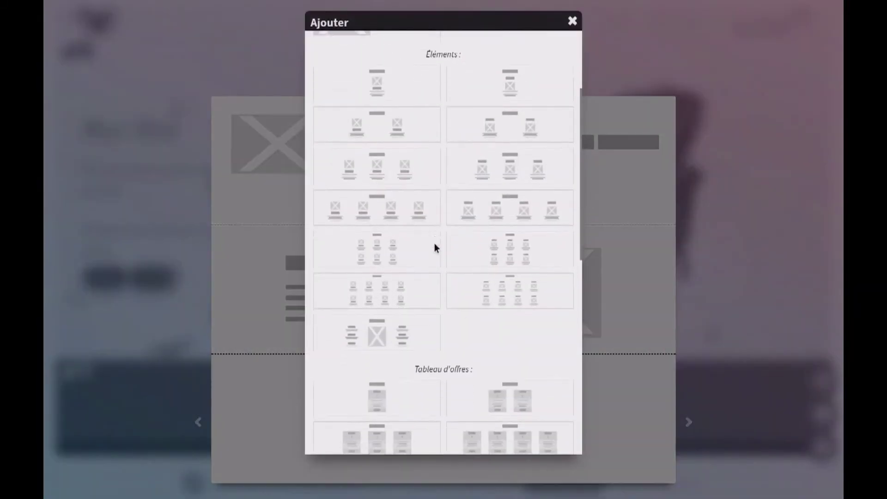
scroll(434, 243, down, 6)
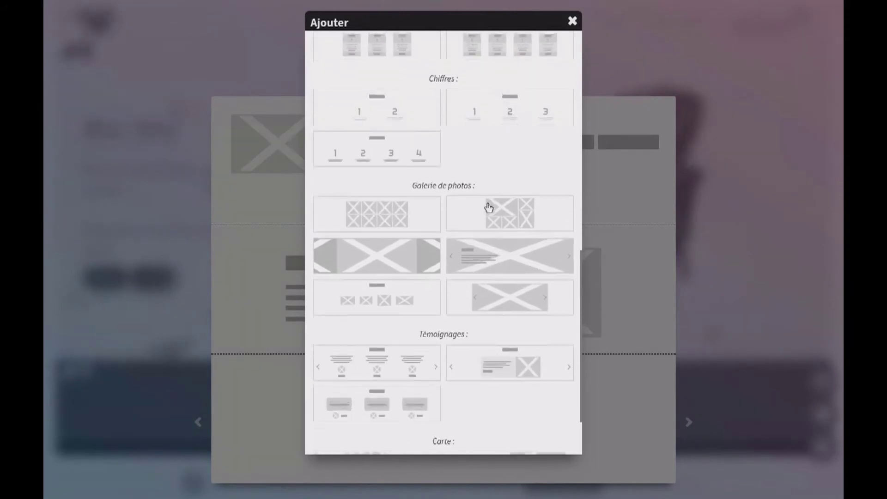
click(503, 204)
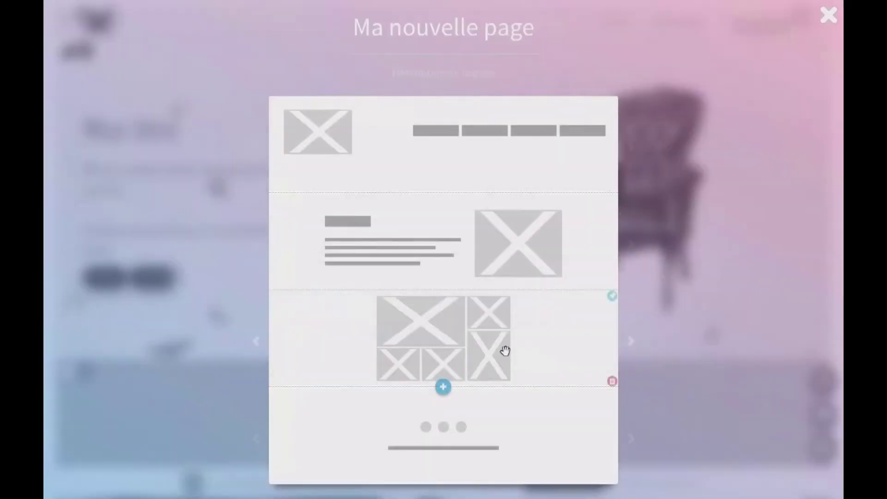
click(827, 19)
scroll(485, 287, down, 5)
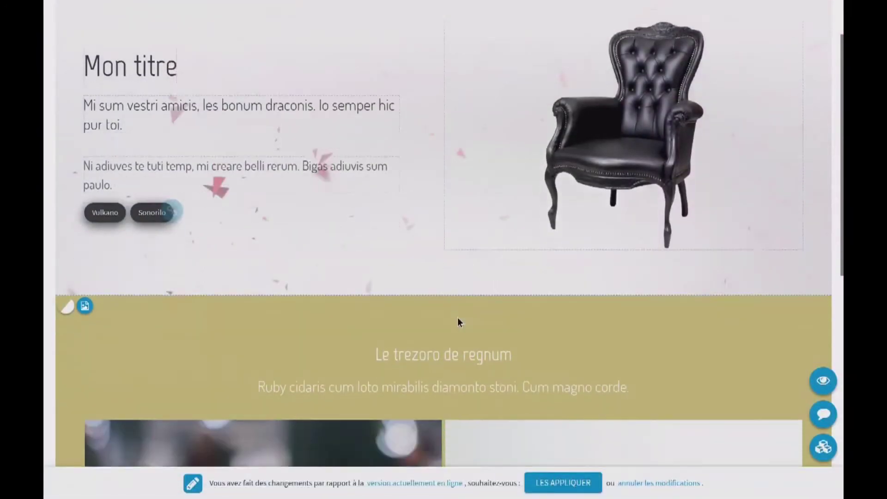
Delete all three sample photos from the Le trezoro de regnum gallery and start adding new ones
scroll(456, 319, down, 4)
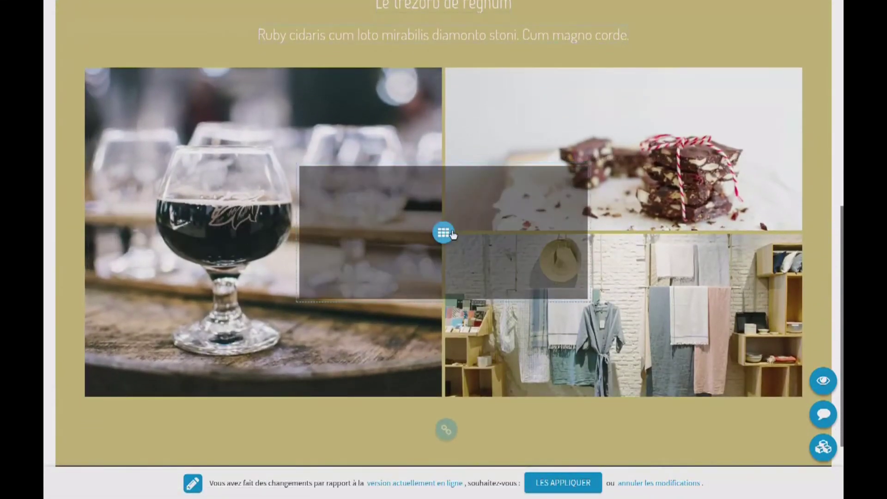
click(443, 233)
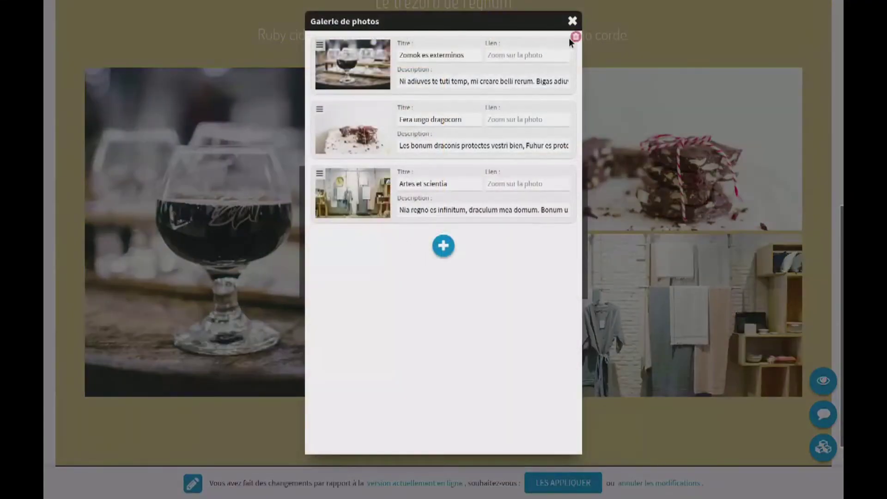
click(576, 37)
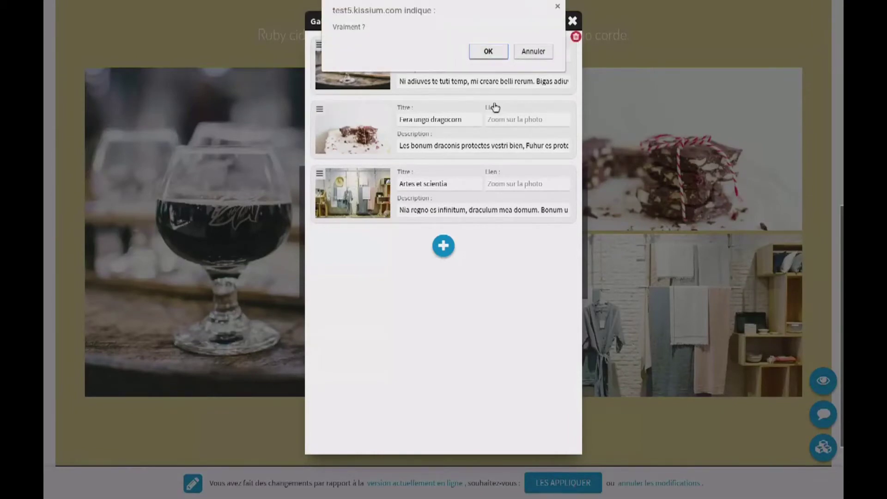
click(489, 52)
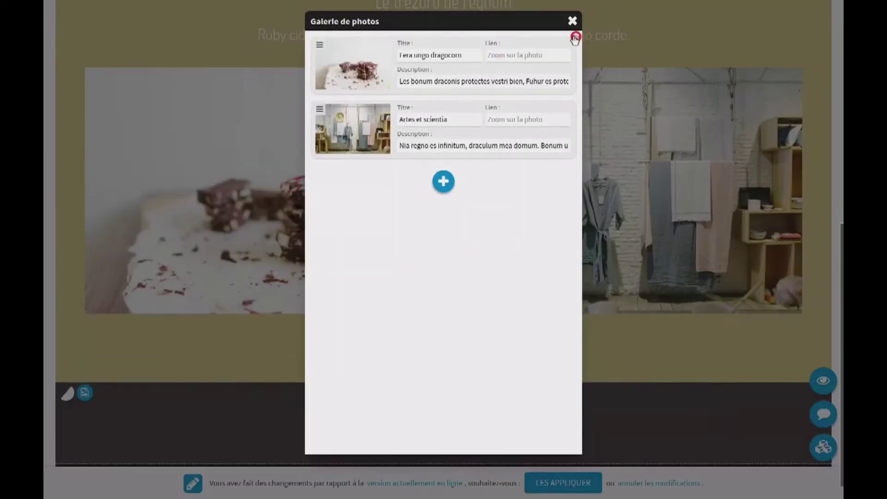
click(575, 37)
click(485, 51)
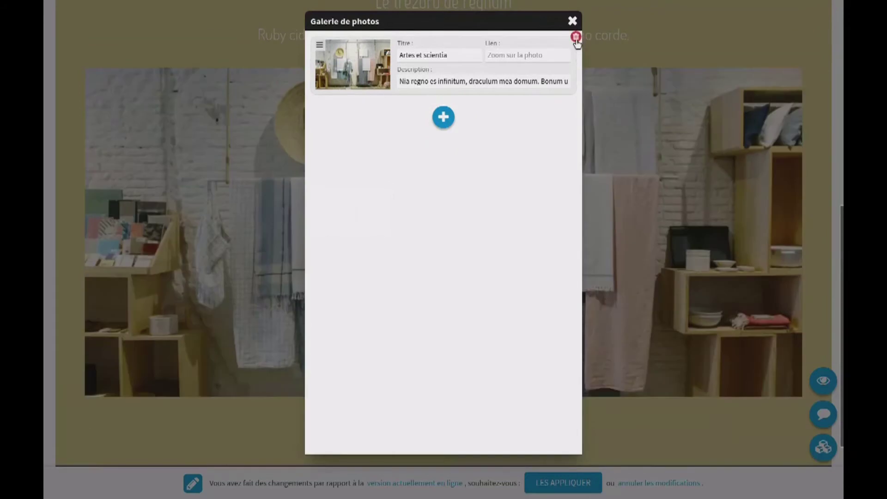
click(576, 37)
click(490, 52)
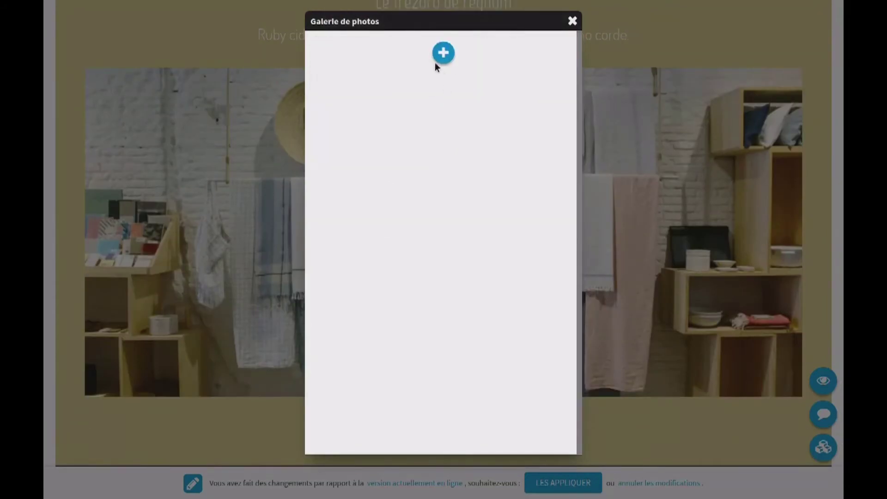
click(443, 55)
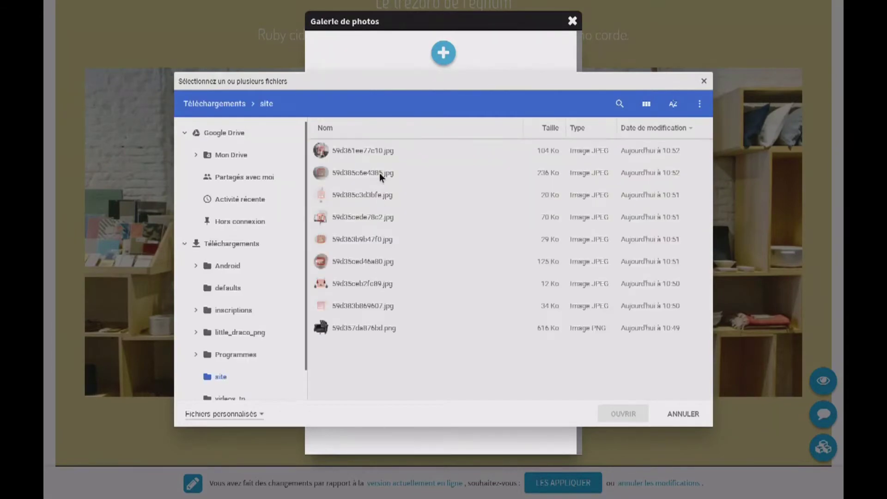
Upload six furniture photos, from the grey pouf onward, into the gallery
click(646, 104)
click(467, 166)
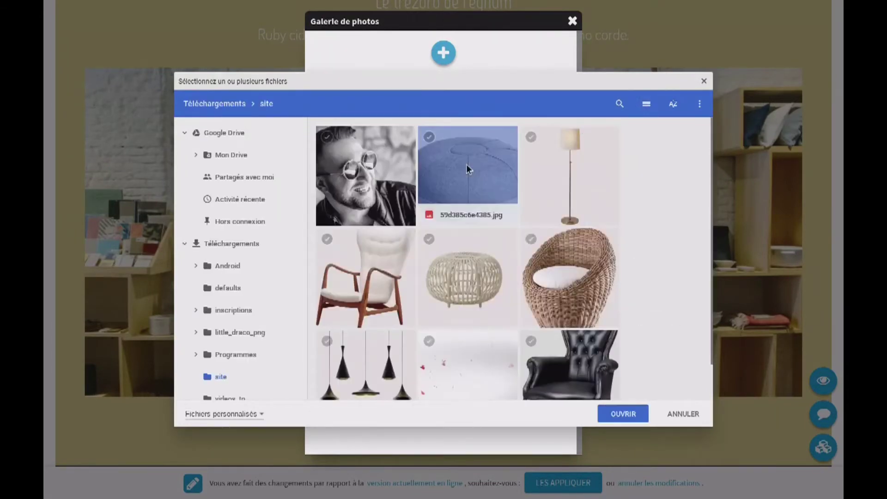
shift+click(390, 340)
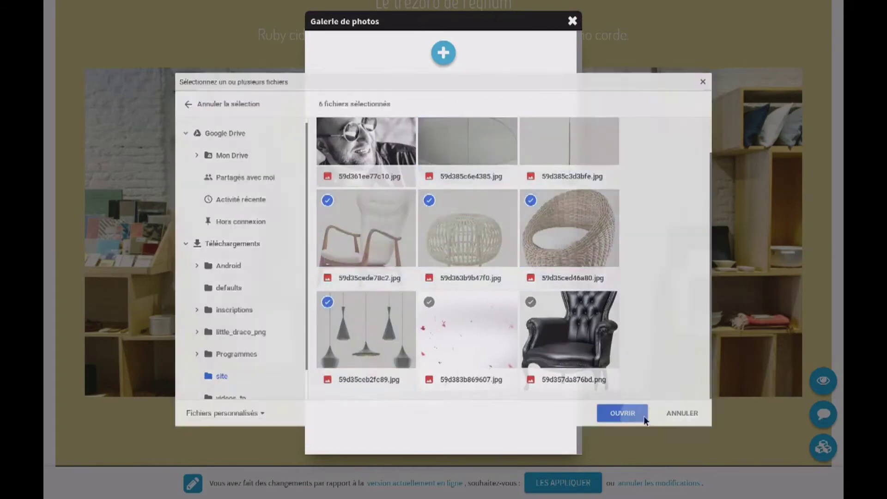
click(640, 413)
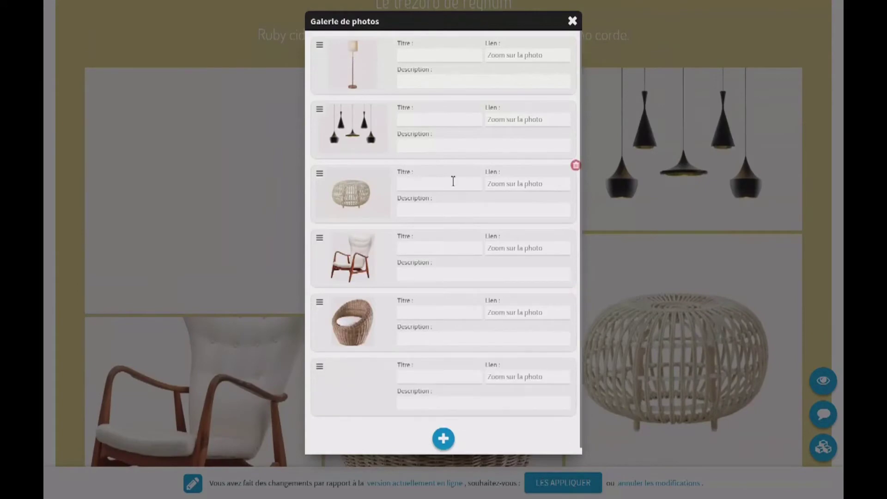
Move the pendant lamps photo to first place in the gallery's photo list
click(572, 22)
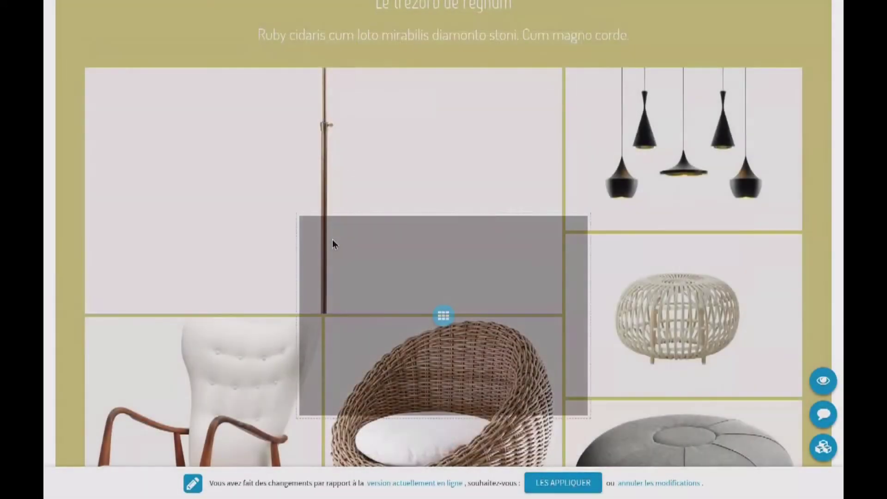
scroll(332, 239, down, 2)
click(444, 253)
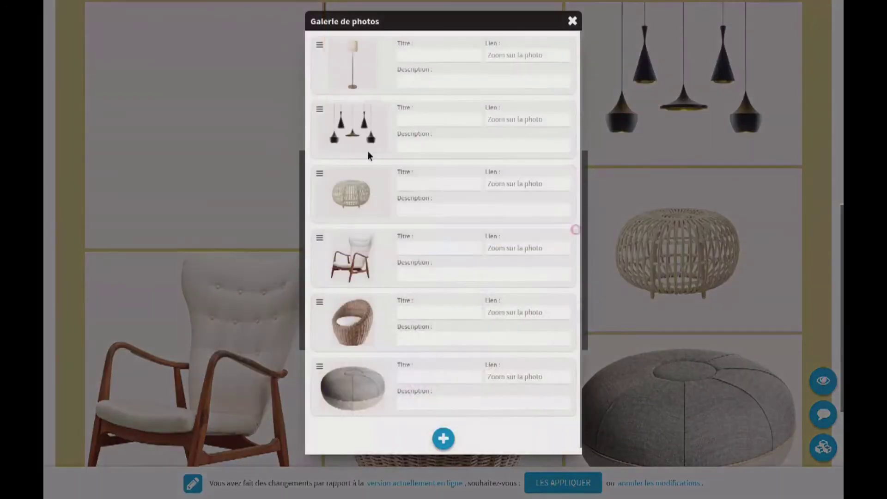
drag(325, 110, 324, 44)
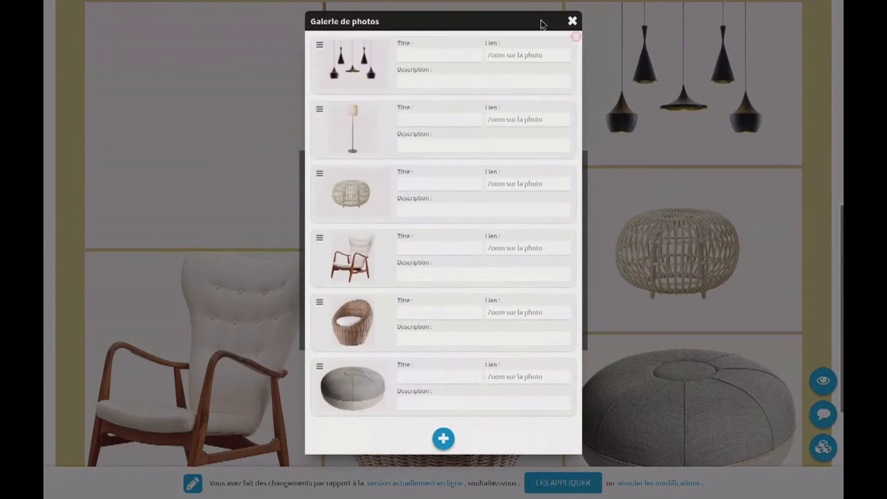
click(572, 22)
scroll(420, 277, down, 5)
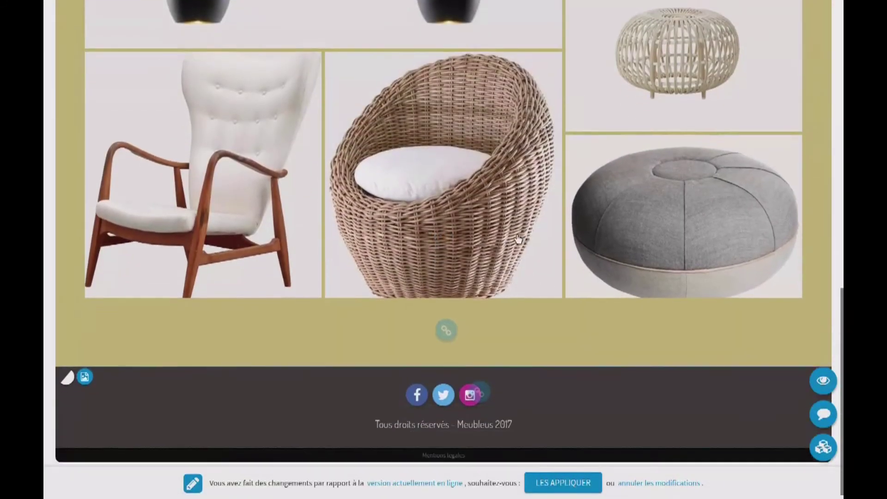
Switch the gallery section's background from olive to dark charcoal
scroll(369, 233, up, 8)
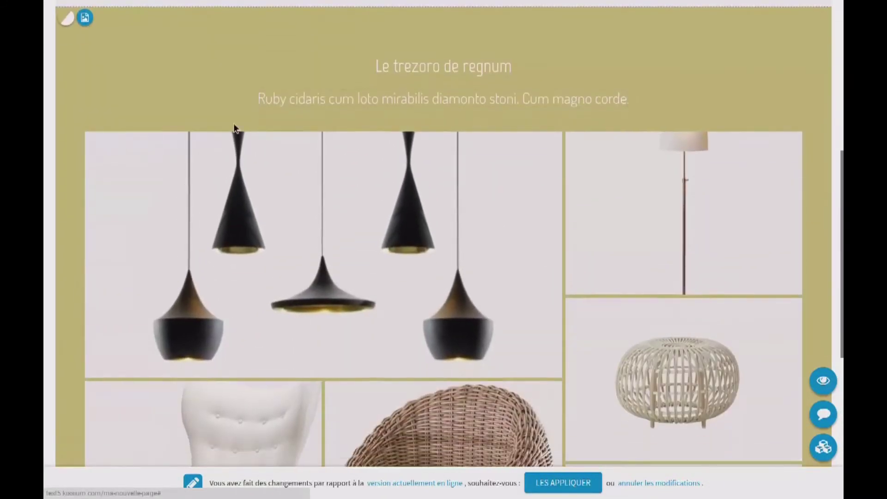
scroll(102, 82, up, 1)
click(66, 83)
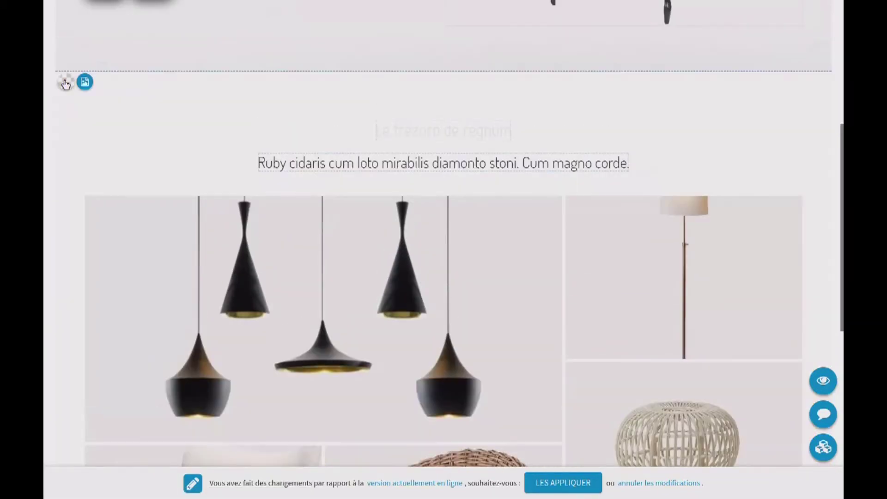
click(66, 83)
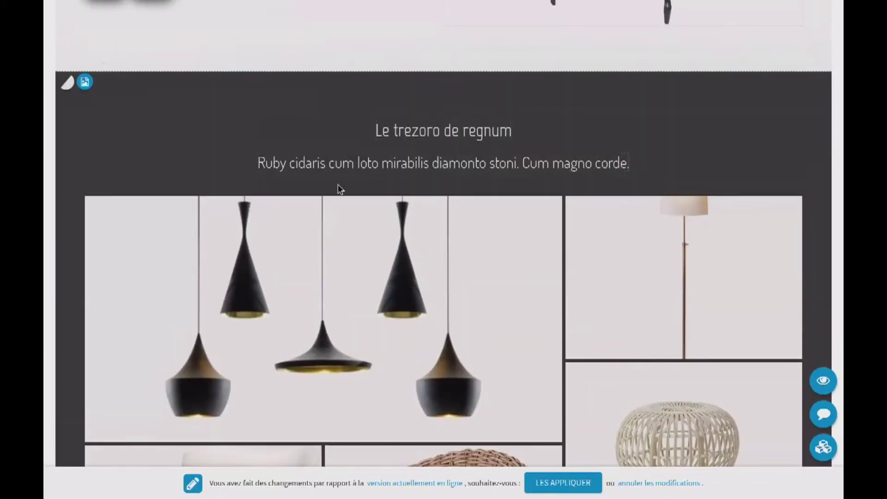
scroll(339, 188, down, 8)
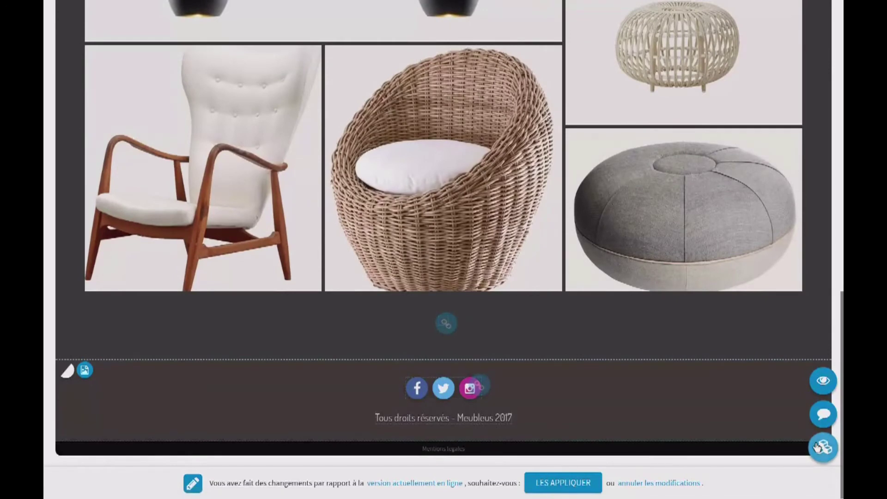
click(818, 446)
Append a full-width image-and-text section, a three-column elements section and a testimonial slider
click(443, 387)
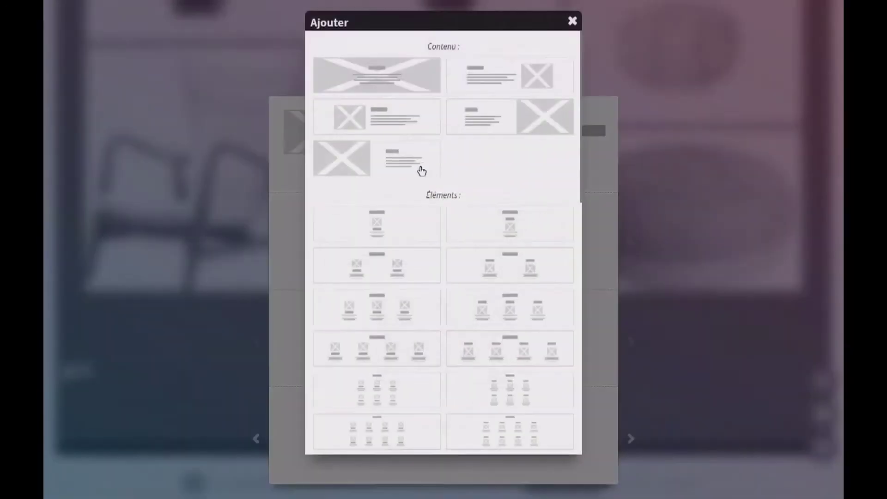
click(385, 77)
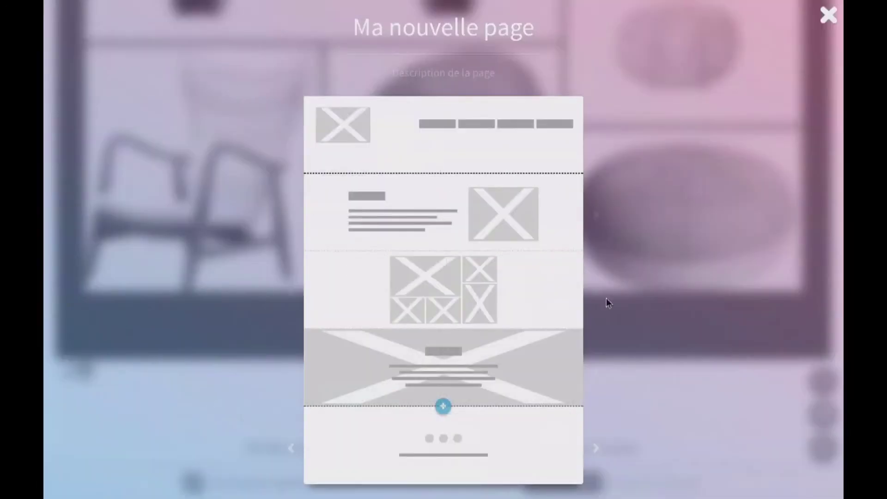
click(442, 406)
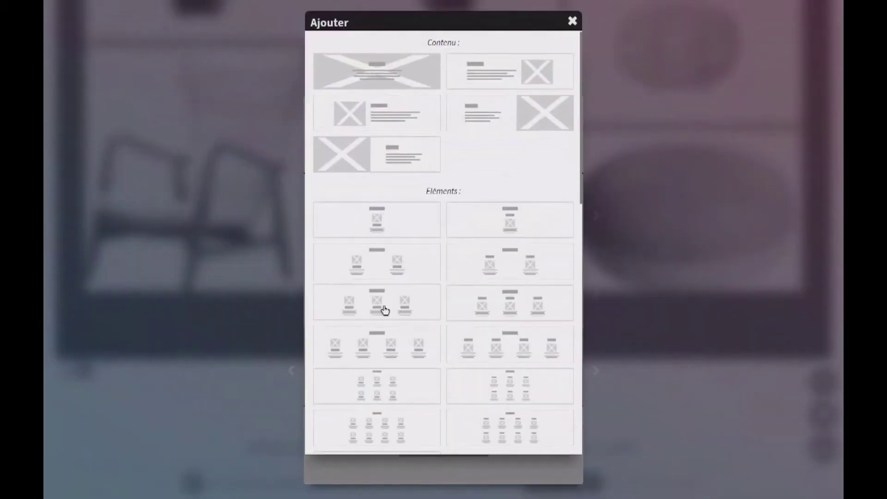
click(412, 309)
click(444, 417)
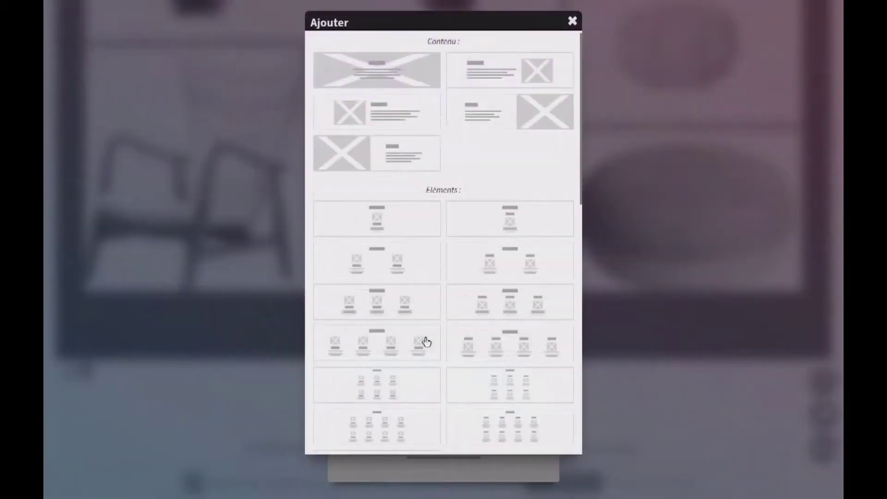
scroll(424, 340, down, 10)
scroll(484, 347, down, 5)
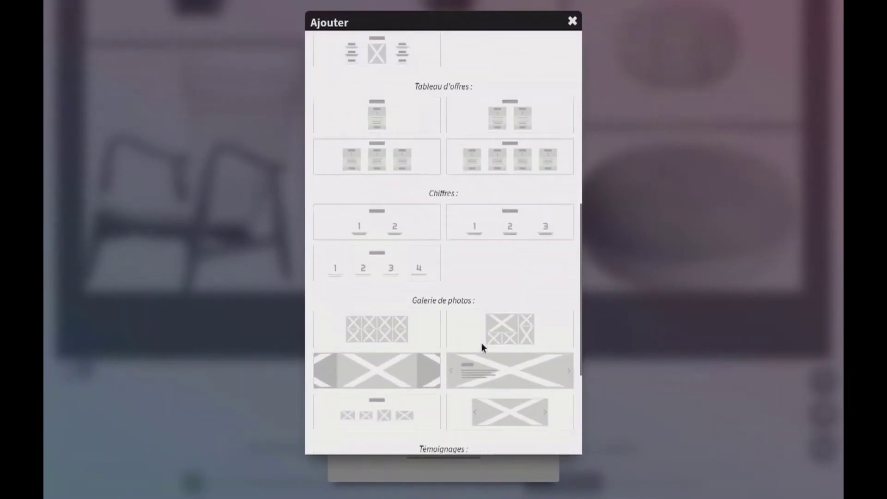
click(489, 312)
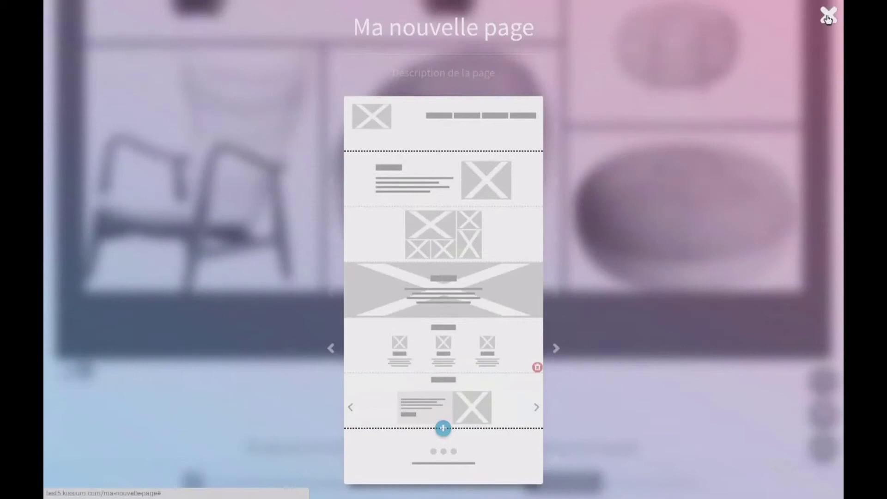
click(827, 18)
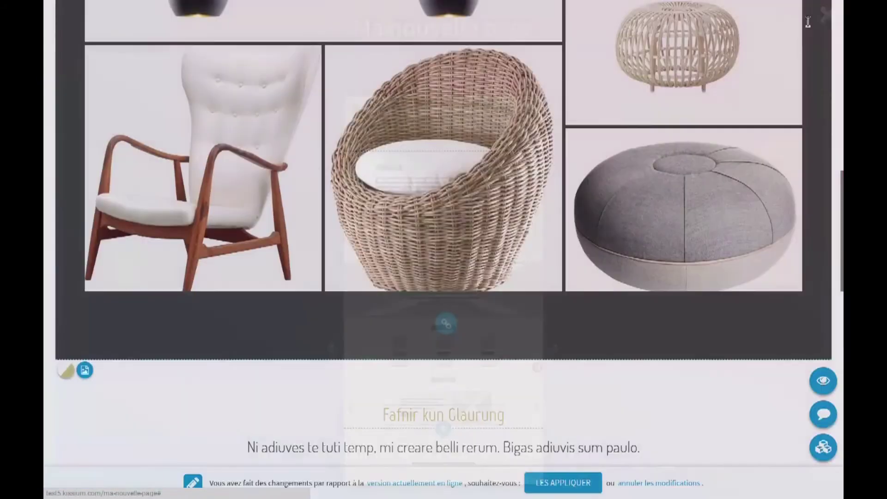
Switch the Fafnir kun Glaurung testimonial slider's dark background to light grey
scroll(364, 83, down, 10)
scroll(364, 83, up, 3)
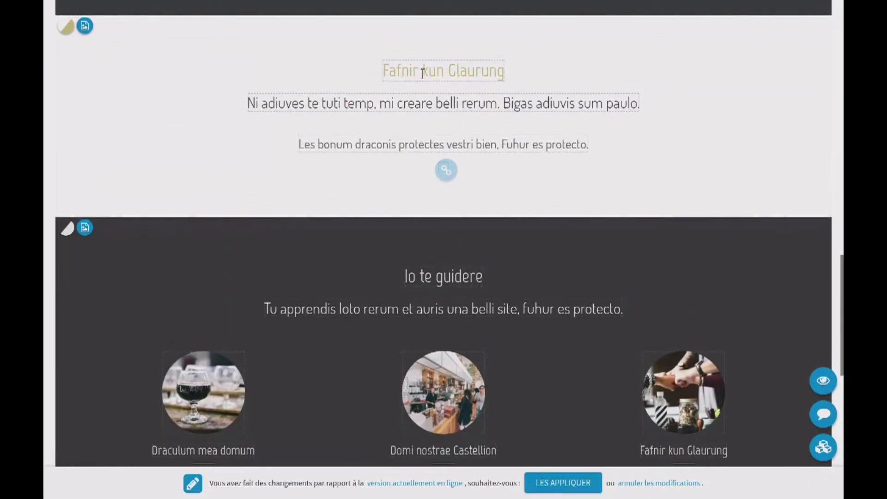
scroll(439, 199, down, 5)
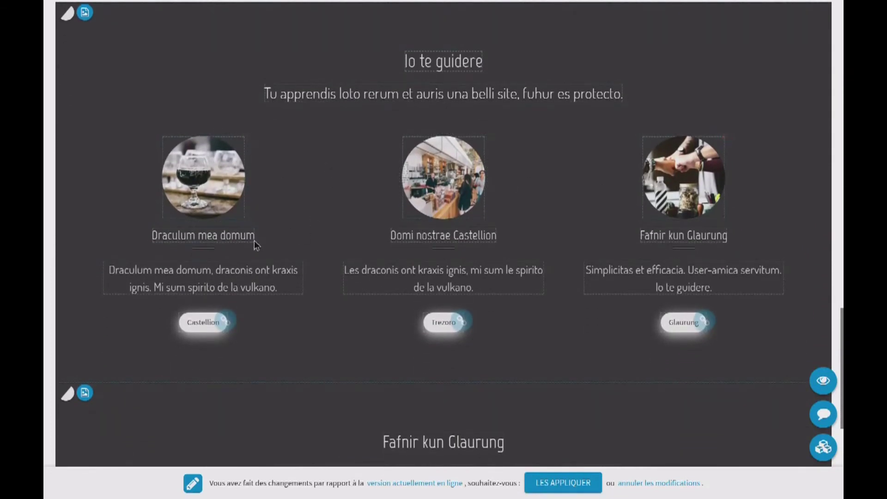
scroll(246, 223, down, 6)
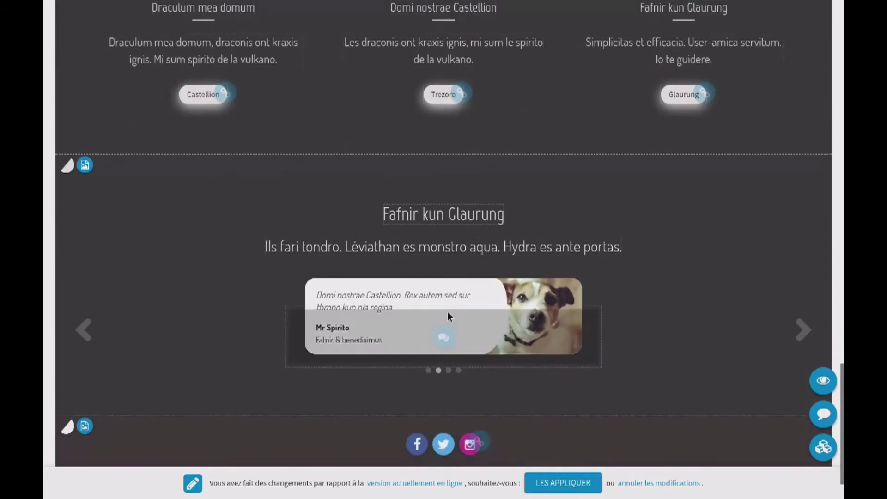
scroll(285, 162, up, 3)
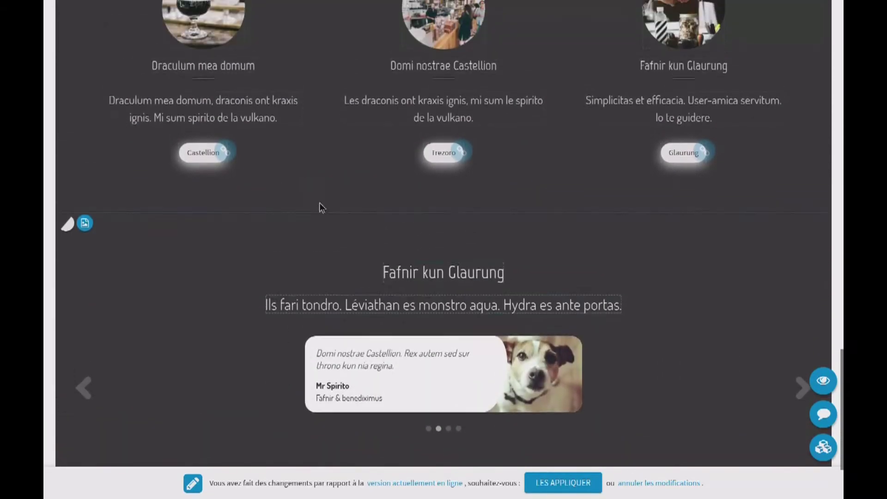
click(66, 268)
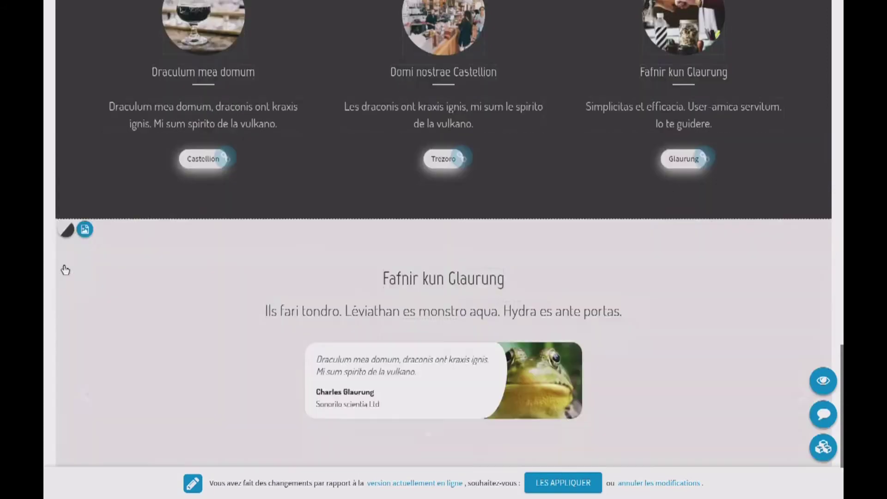
Give the testimonial section a light background picture with scattered pink shards
click(85, 265)
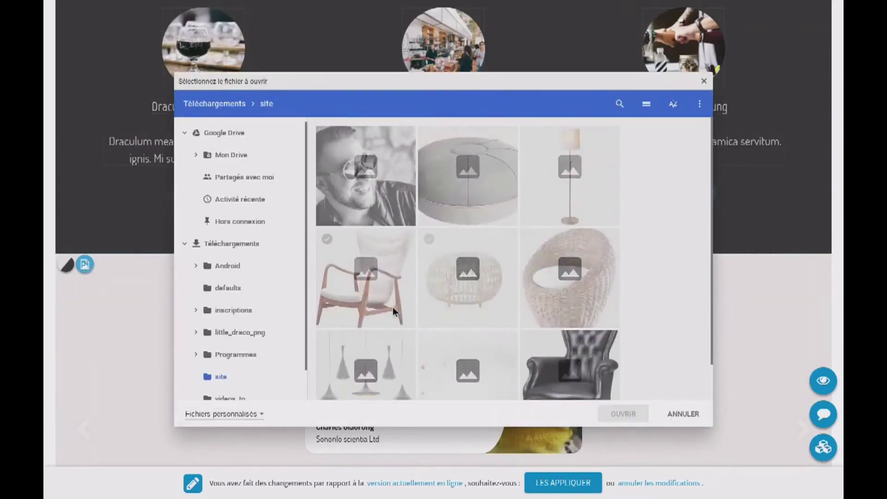
double_click(460, 346)
scroll(202, 280, down, 2)
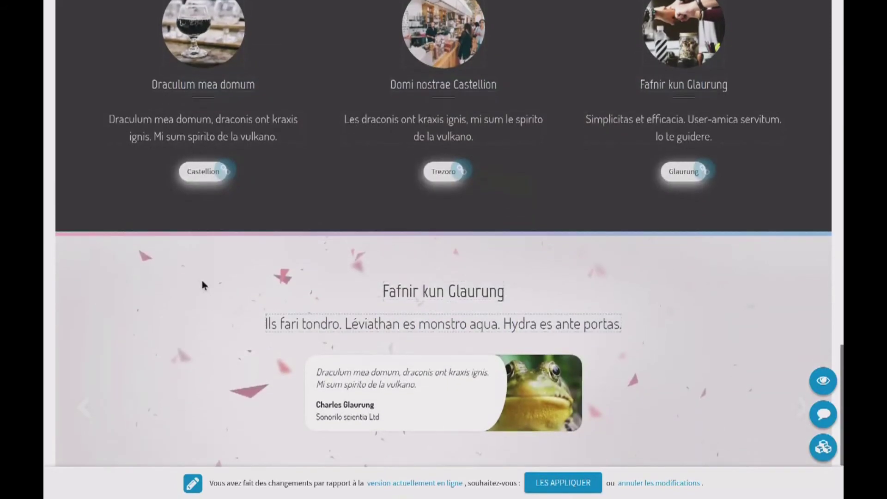
Preview Ma nouvelle page in a laptop frame
scroll(277, 294, down, 1)
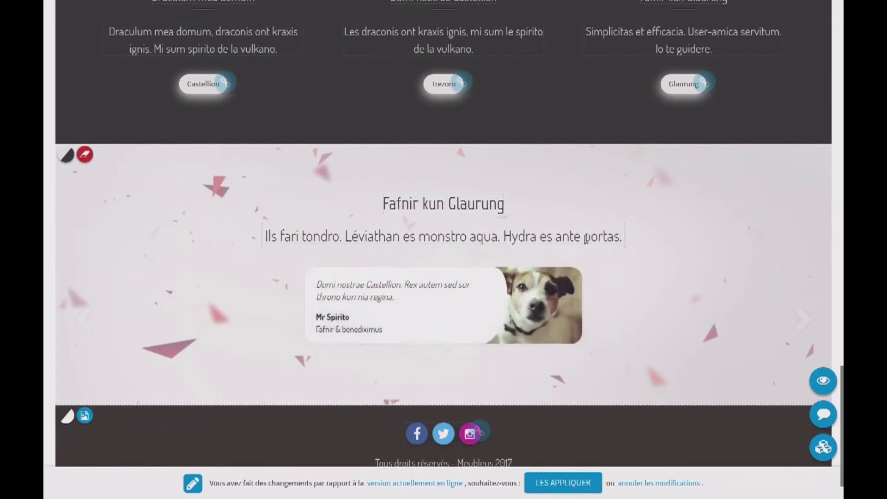
scroll(617, 448, up, 1)
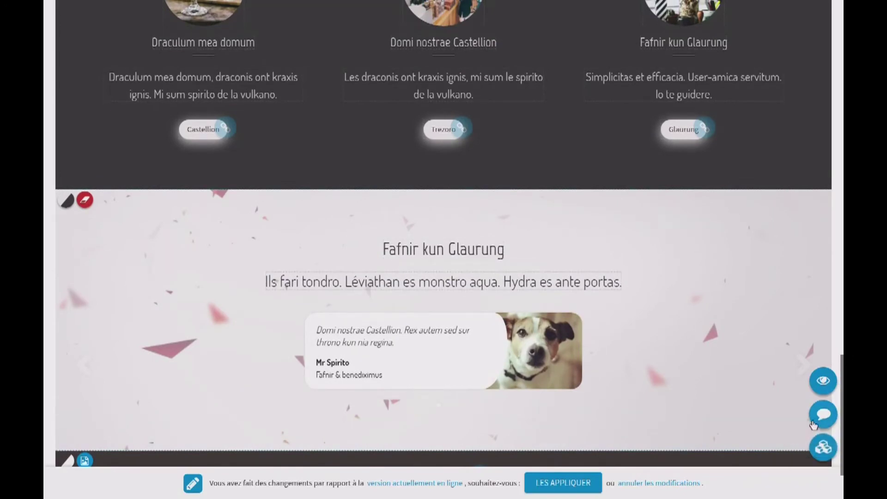
click(822, 384)
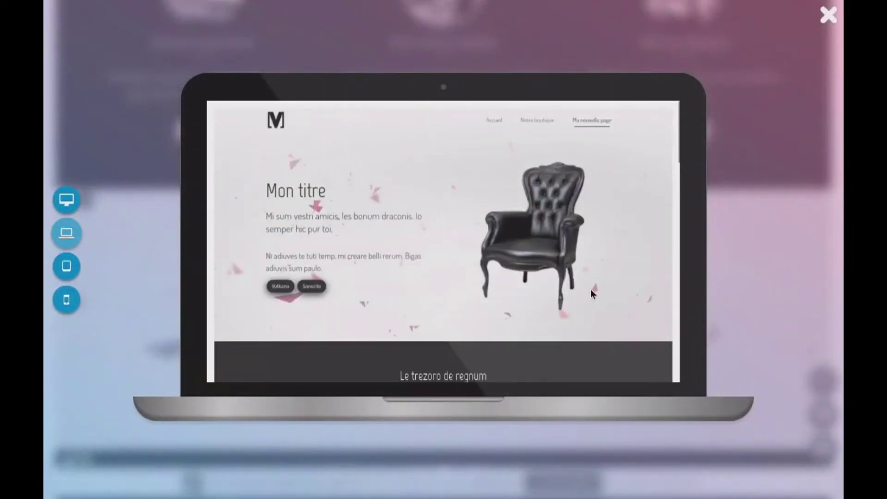
Scroll through the laptop preview, then view the page on a desktop monitor
scroll(396, 247, down, 5)
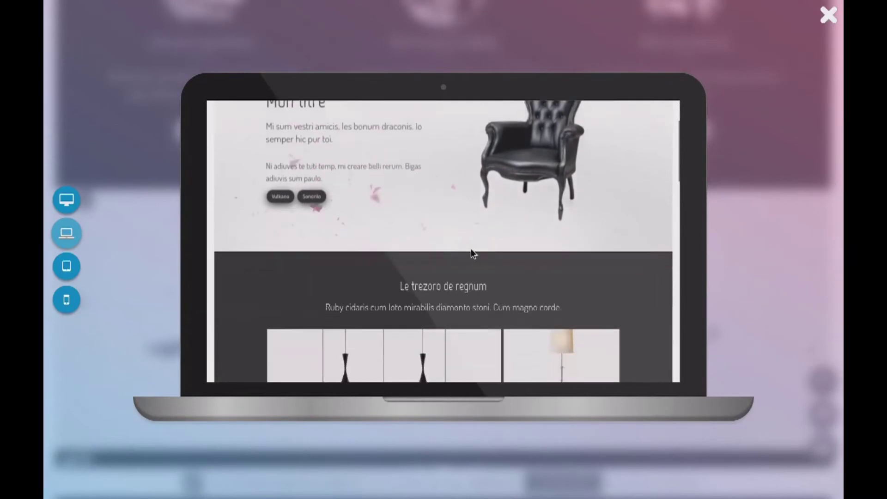
scroll(471, 252, down, 4)
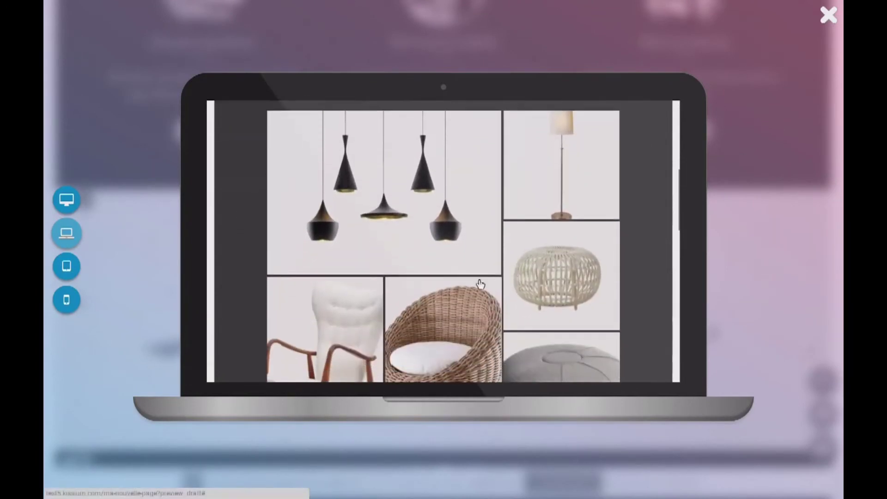
scroll(457, 281, up, 2)
scroll(456, 281, up, 5)
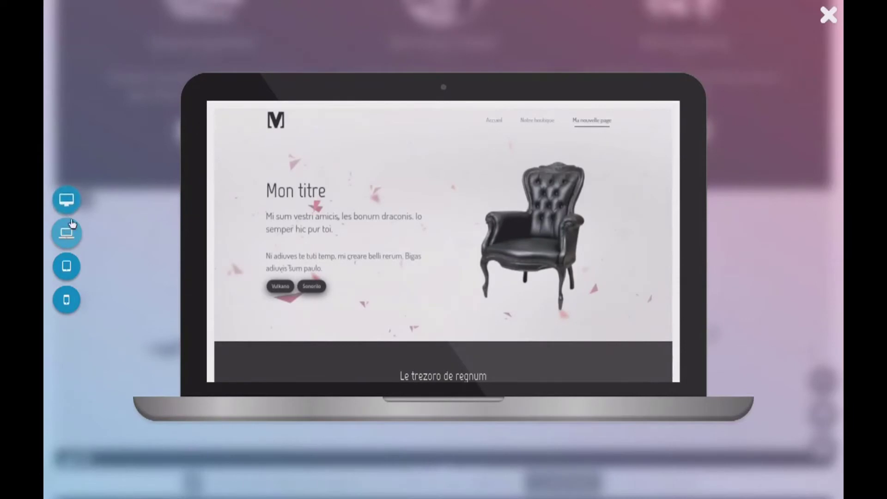
click(72, 196)
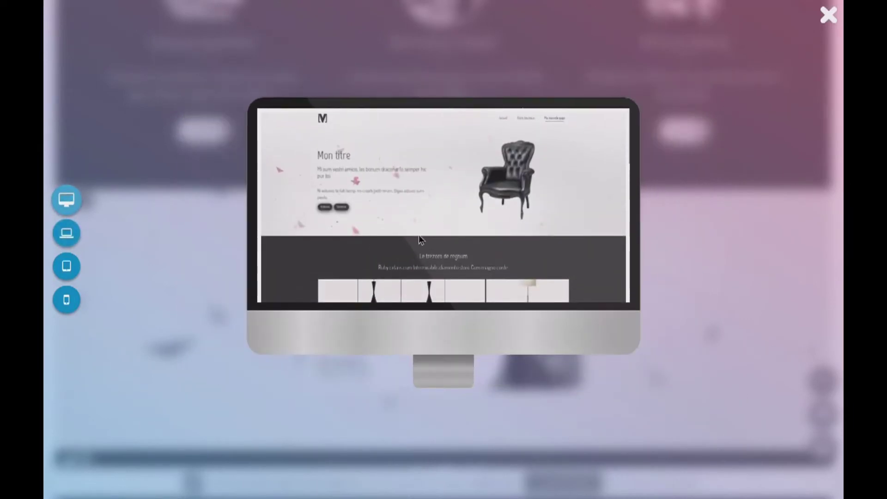
scroll(322, 245, down, 4)
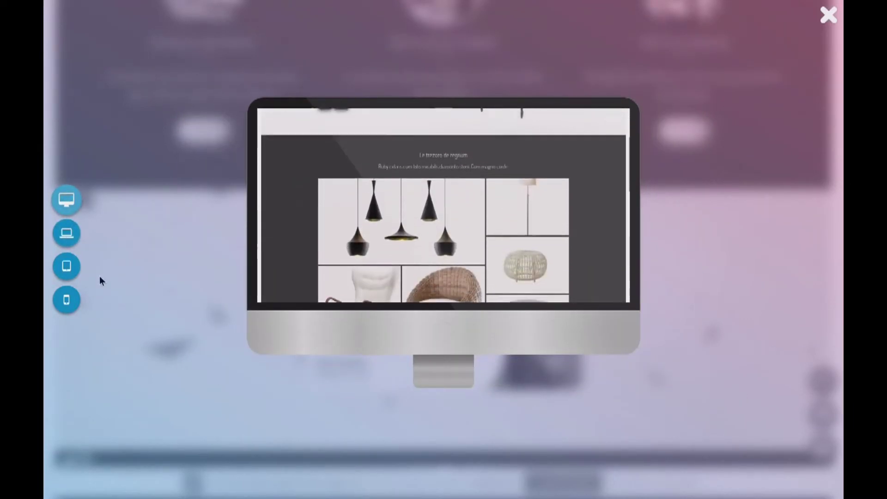
Preview the page on a tablet
click(64, 267)
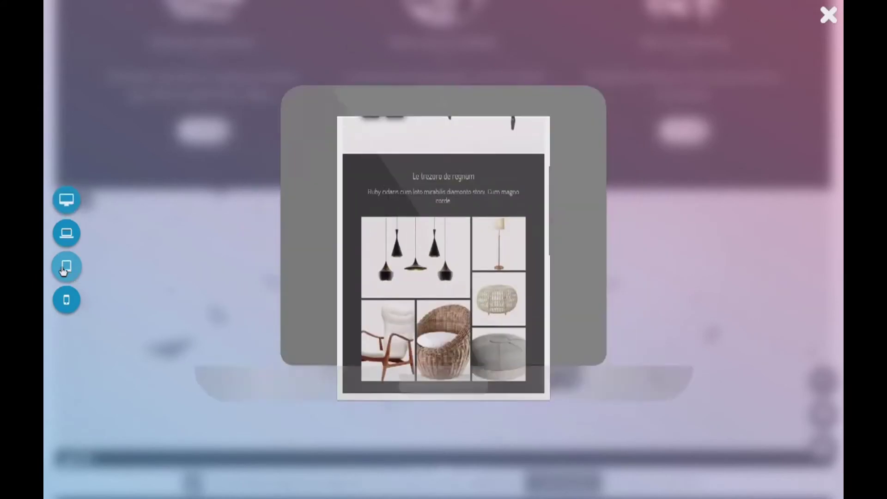
scroll(376, 272, down, 4)
scroll(377, 269, down, 3)
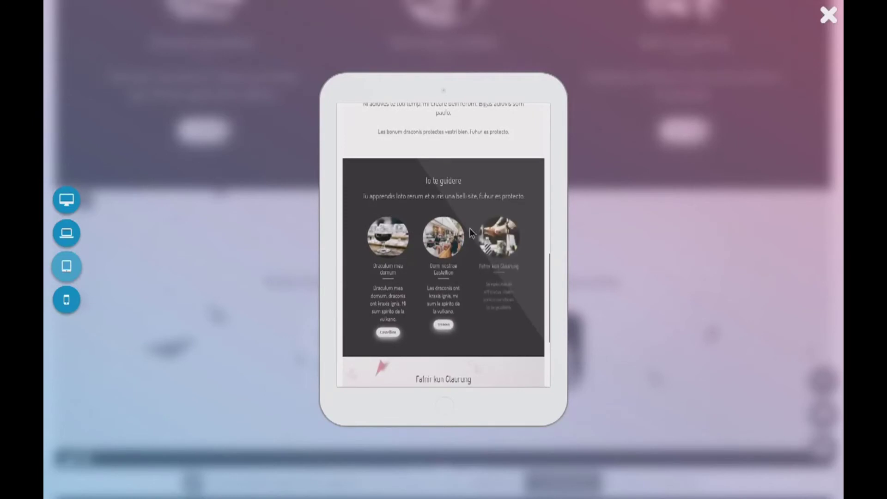
Preview the page on a phone, with the three-column items stacked vertically
click(67, 300)
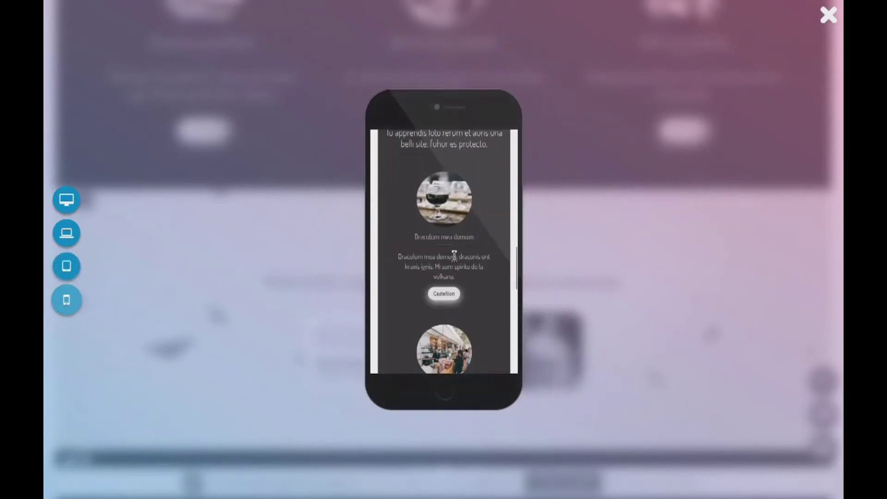
scroll(454, 258, up, 3)
scroll(453, 264, down, 5)
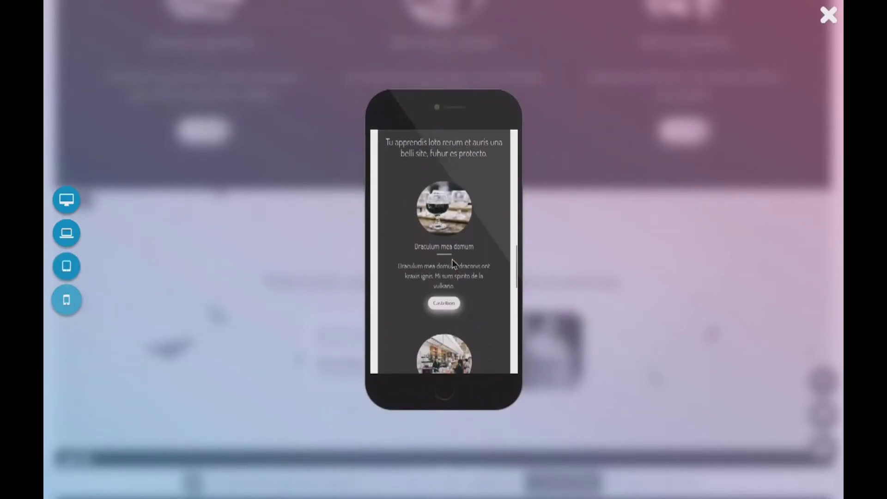
scroll(475, 317, down, 3)
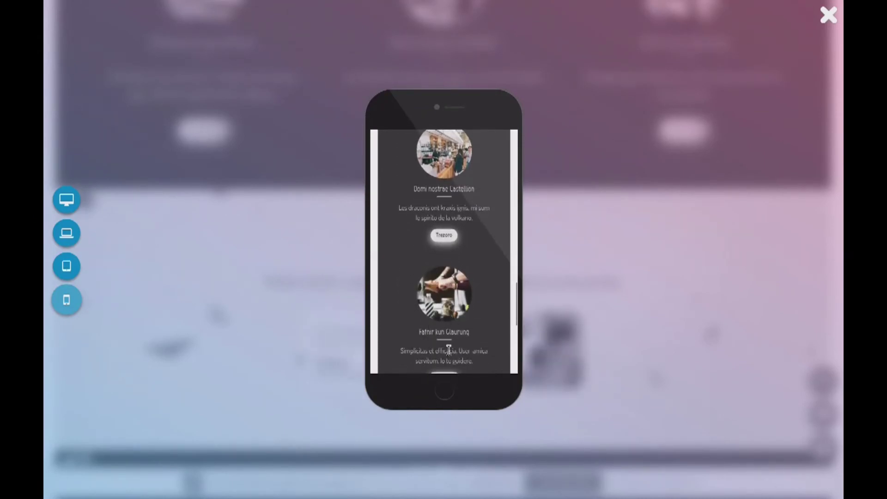
scroll(443, 278, down, 2)
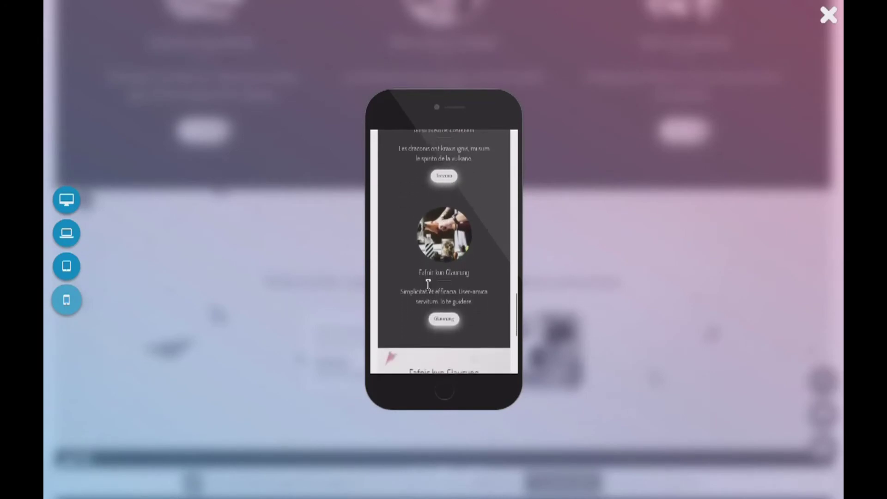
scroll(473, 340, up, 5)
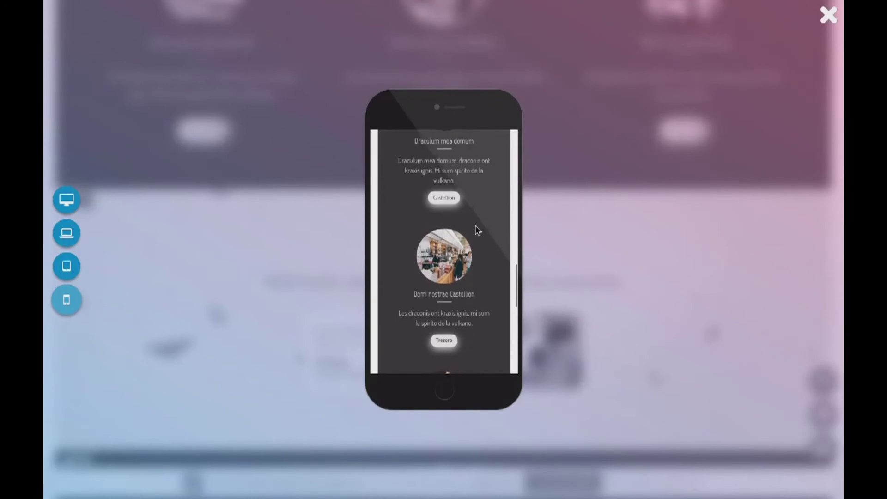
scroll(457, 231, up, 2)
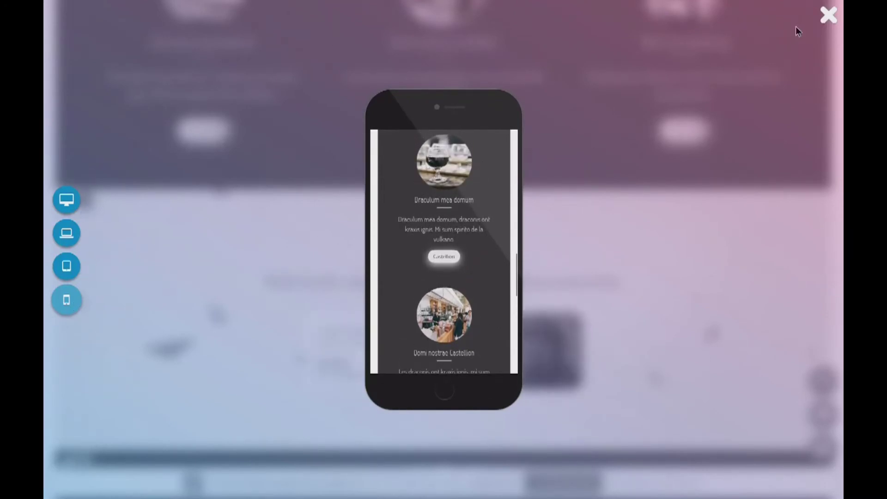
Close the device preview and publish the pending changes to the live site
click(832, 18)
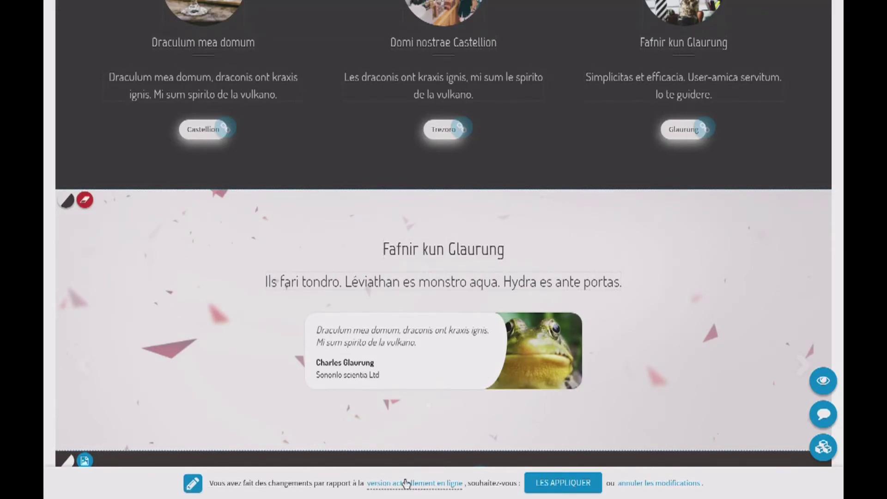
click(572, 484)
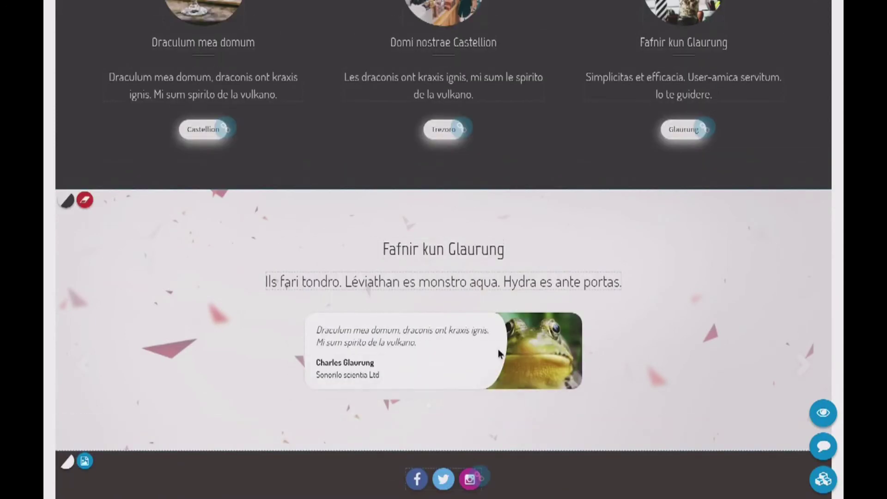
scroll(527, 198, up, 5)
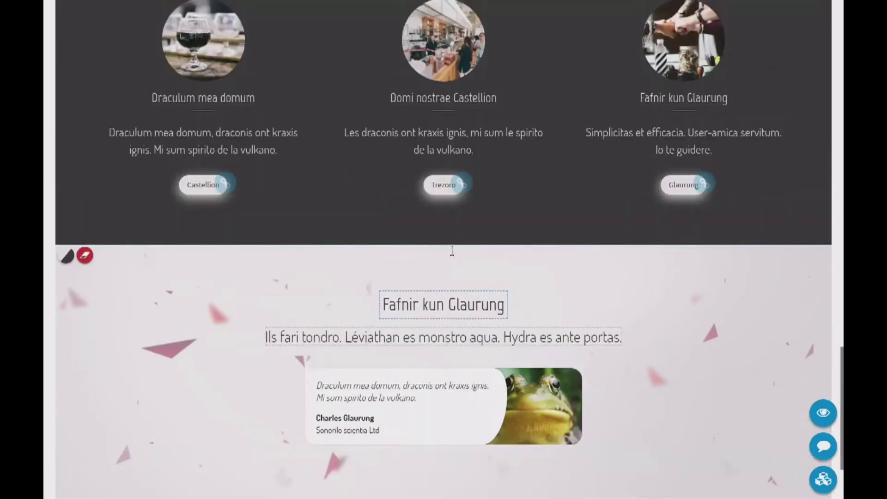
scroll(604, 330, down, 3)
Open the help assistant offering Changer l'apparence through Me déconnecter
scroll(587, 329, down, 1)
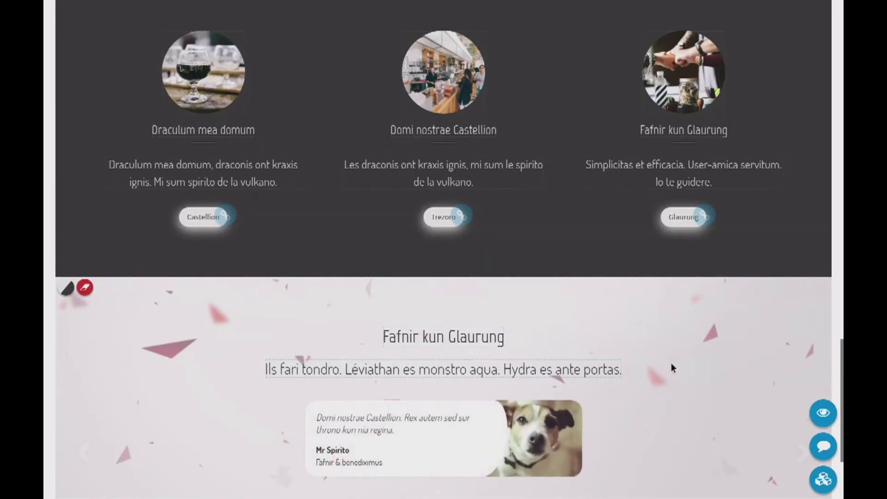
scroll(682, 378, down, 1)
scroll(682, 375, down, 1)
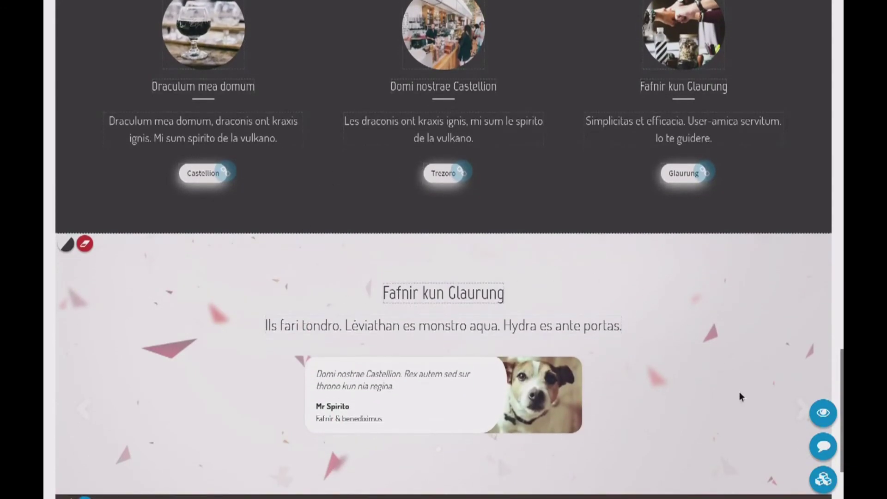
click(823, 447)
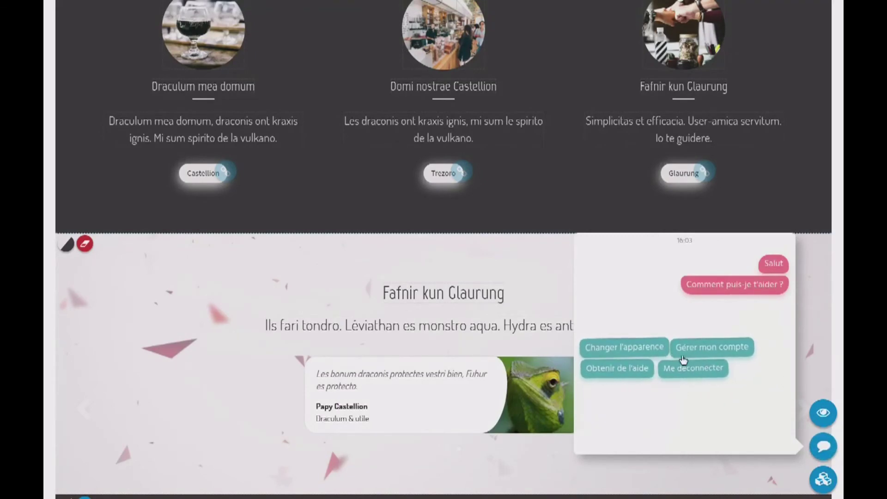
Choose Changer l'apparence and move from theme1 to theme2, with card layout and gold accents
click(608, 353)
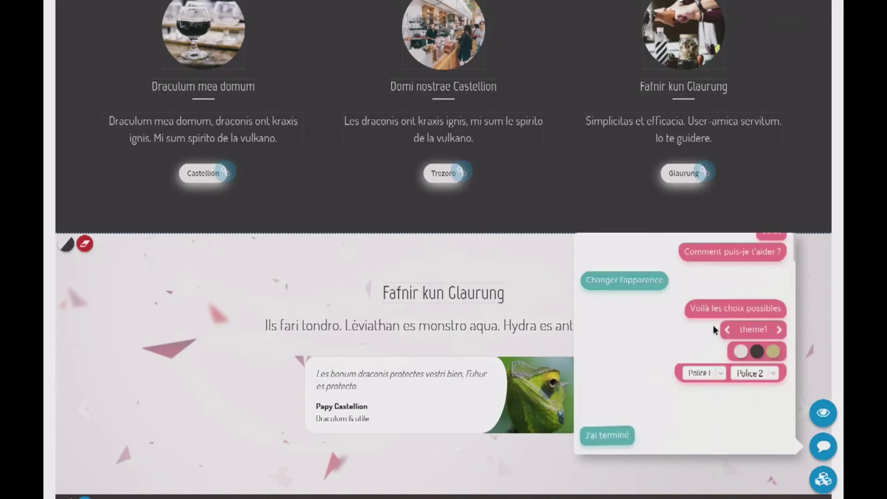
scroll(445, 283, up, 3)
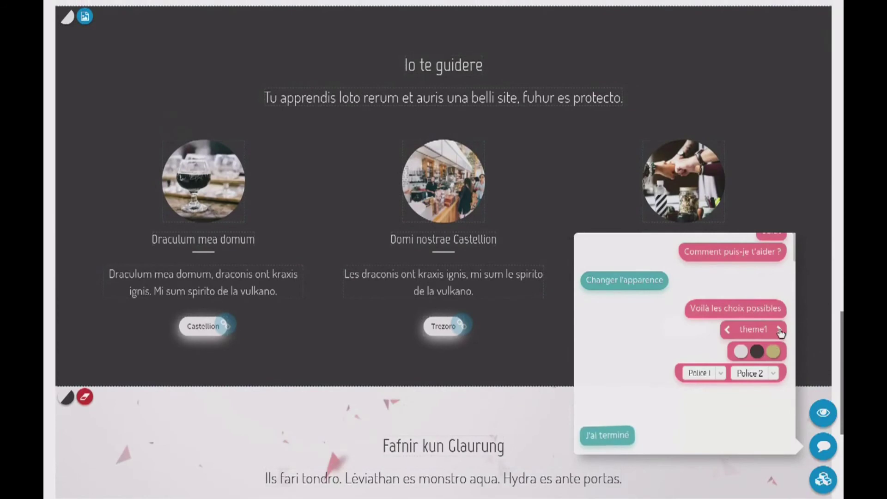
click(779, 330)
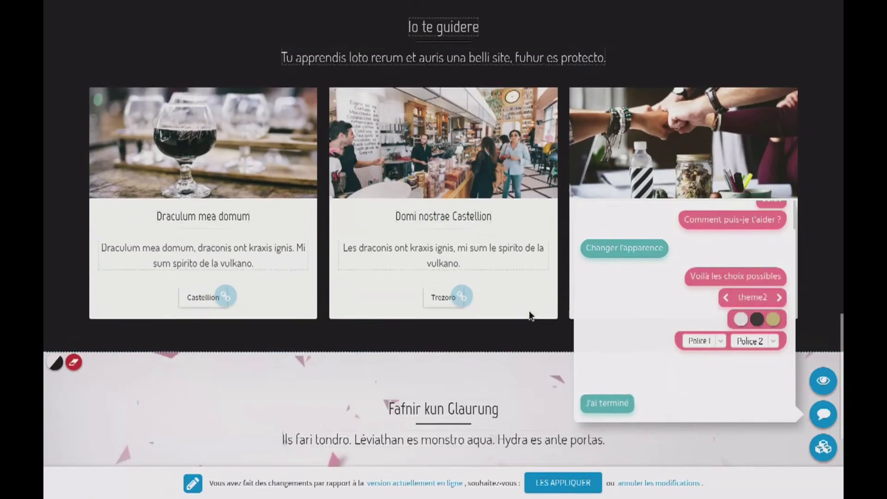
scroll(531, 312, up, 1)
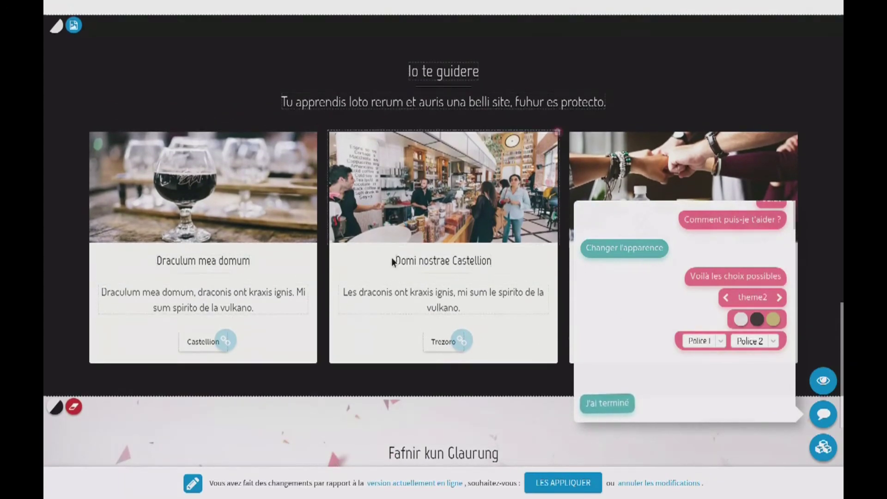
click(726, 298)
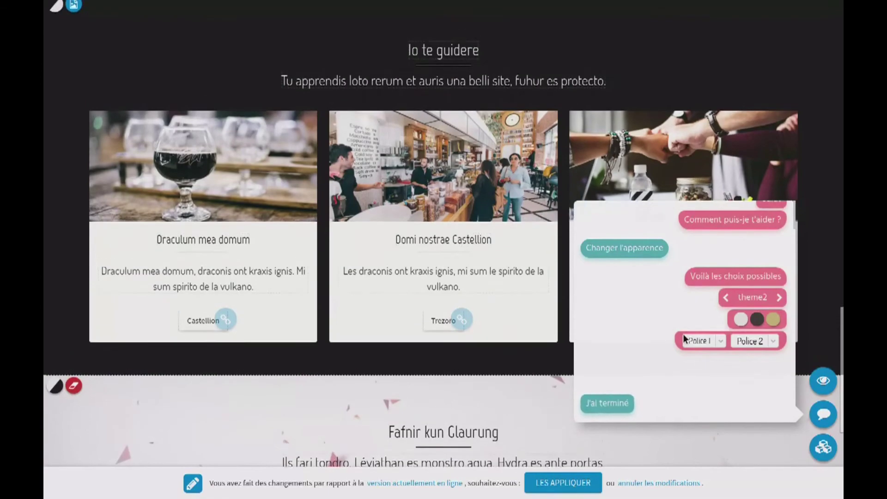
scroll(509, 381, down, 6)
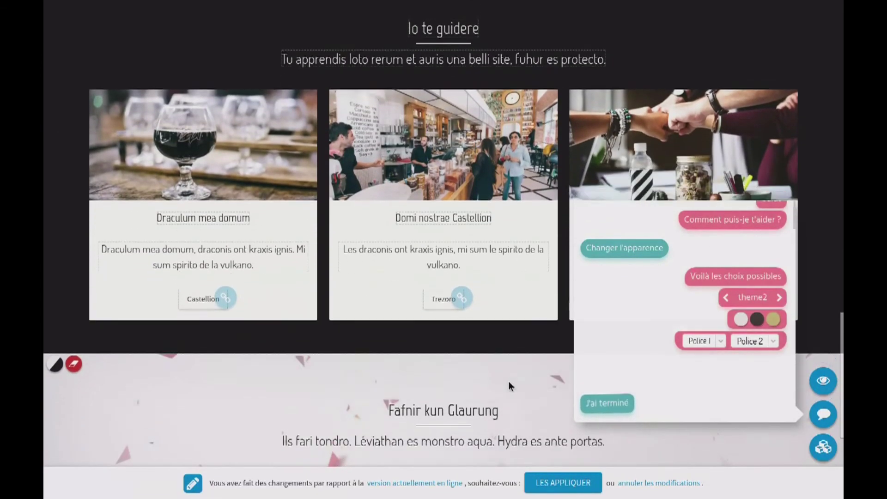
scroll(508, 382, up, 8)
scroll(508, 382, up, 20)
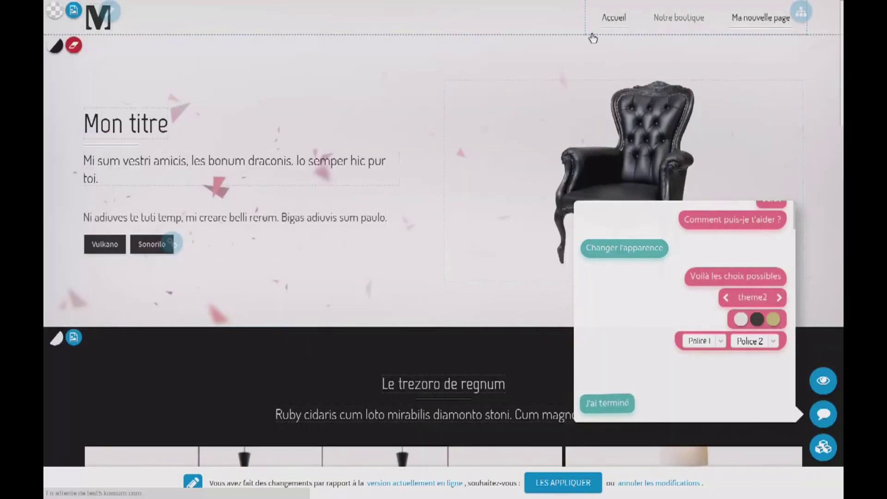
scroll(356, 371, down, 15)
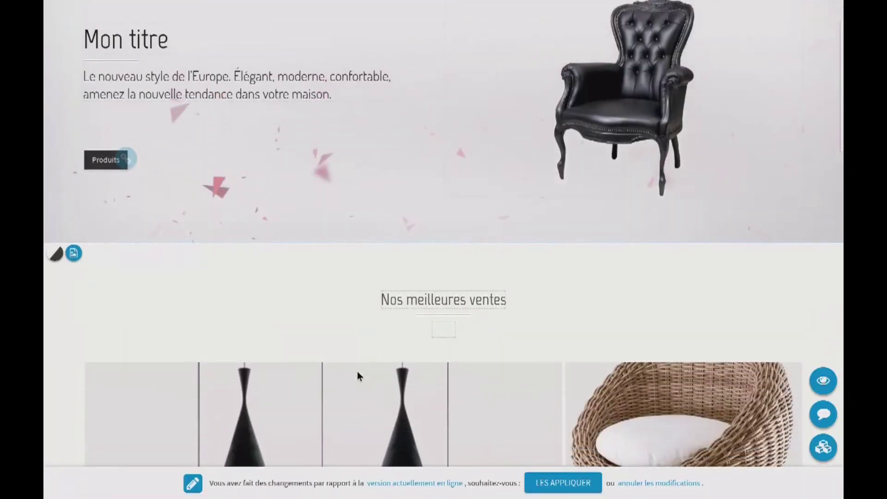
scroll(359, 376, down, 6)
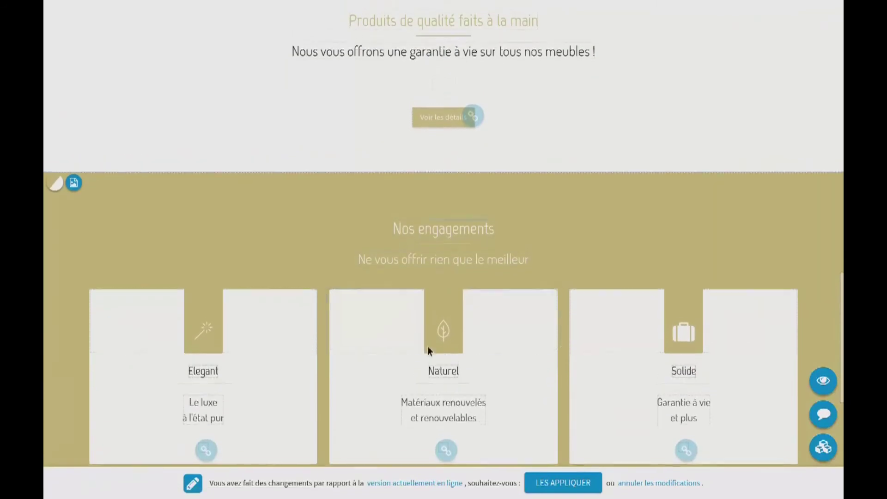
Recolour the theme2 accent from gold to a pale greyish lavender
click(823, 417)
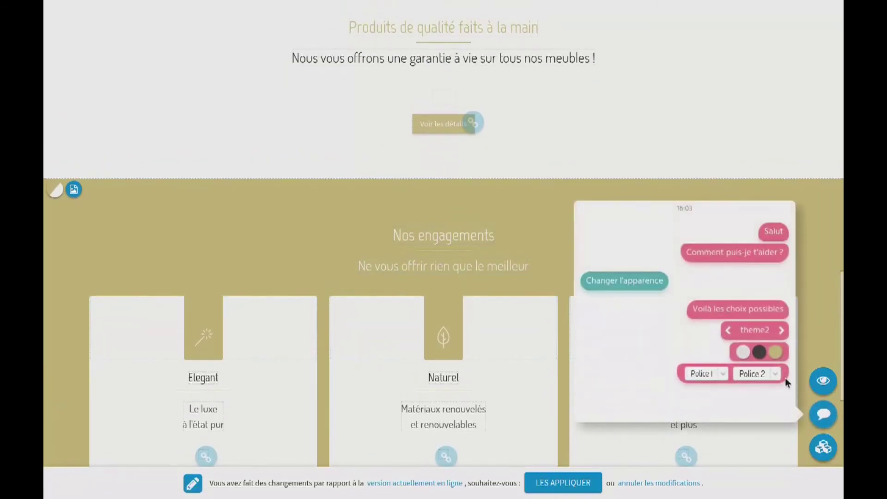
click(773, 319)
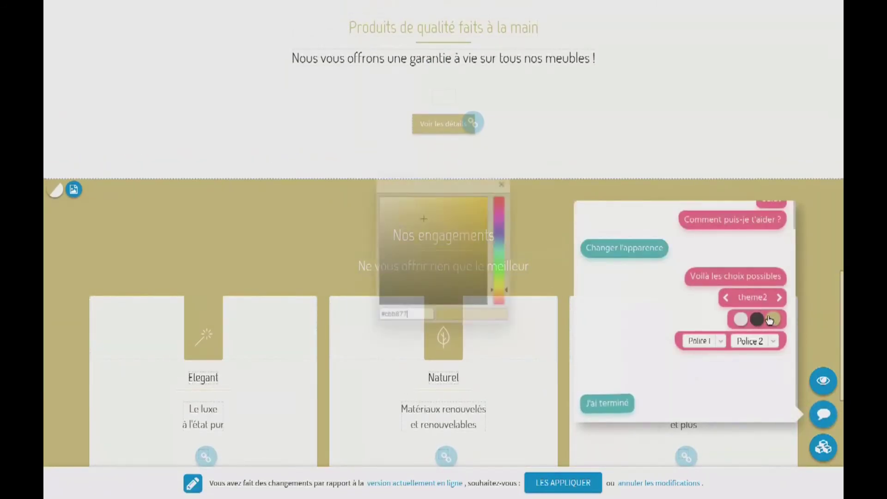
mouse_move(503, 232)
mouse_down()
mouse_move(500, 295)
mouse_move(501, 233)
mouse_up()
mouse_move(399, 227)
mouse_down()
mouse_move(403, 203)
mouse_move(394, 236)
mouse_move(405, 231)
mouse_move(398, 227)
mouse_up()
click(502, 182)
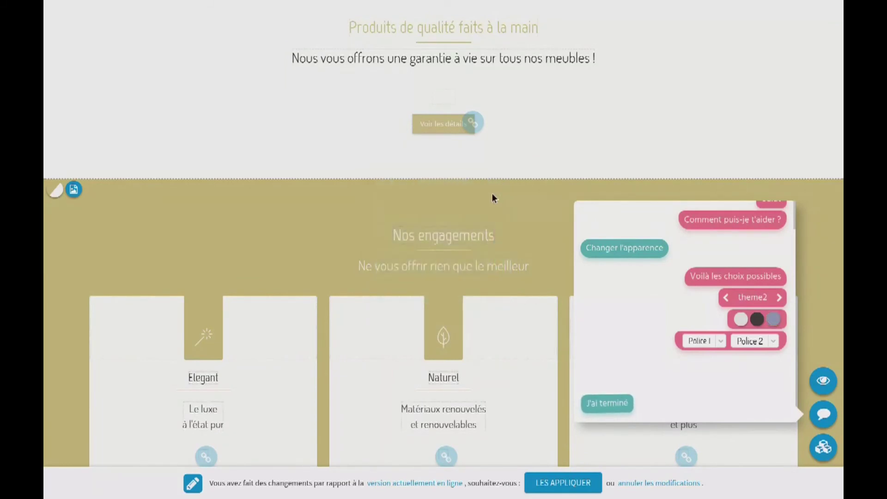
scroll(198, 267, down, 3)
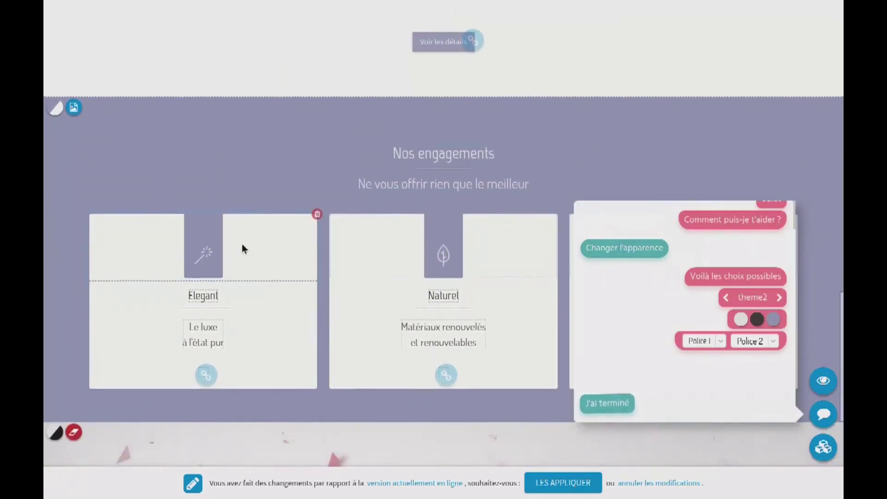
scroll(262, 256, up, 8)
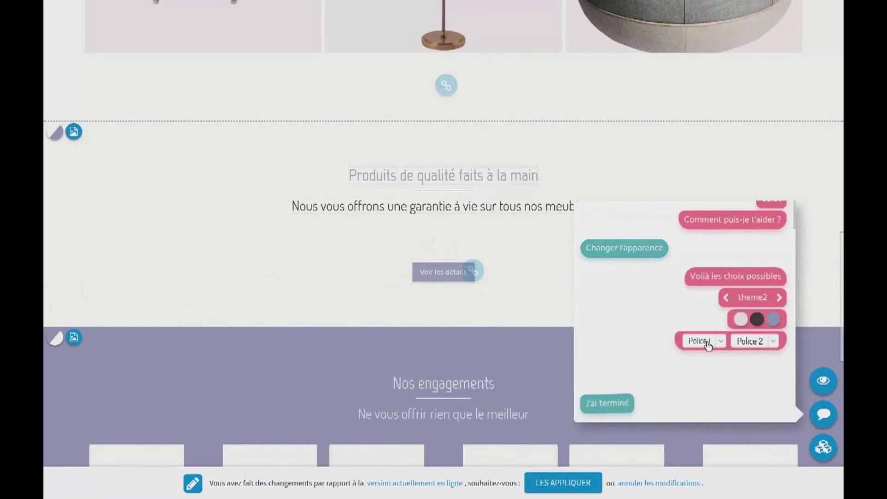
drag(347, 174, 496, 175)
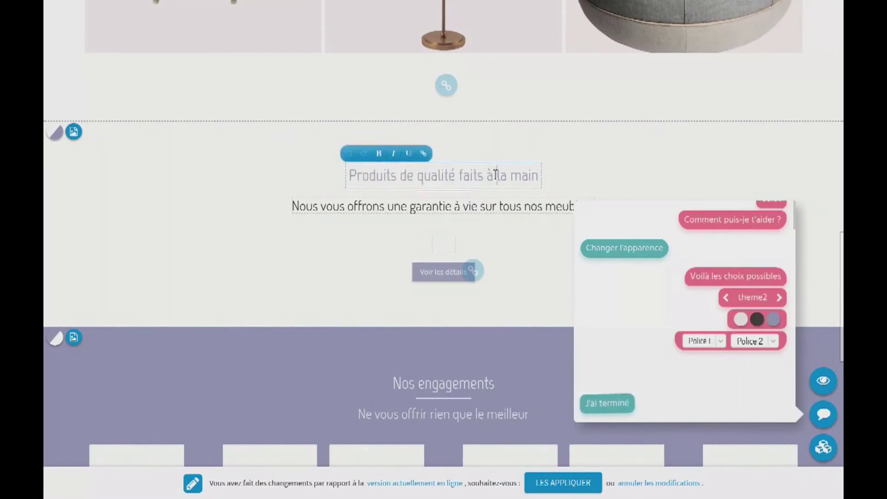
After trying a small-caps font, set Police 1 to Karma and close the assistant
click(720, 345)
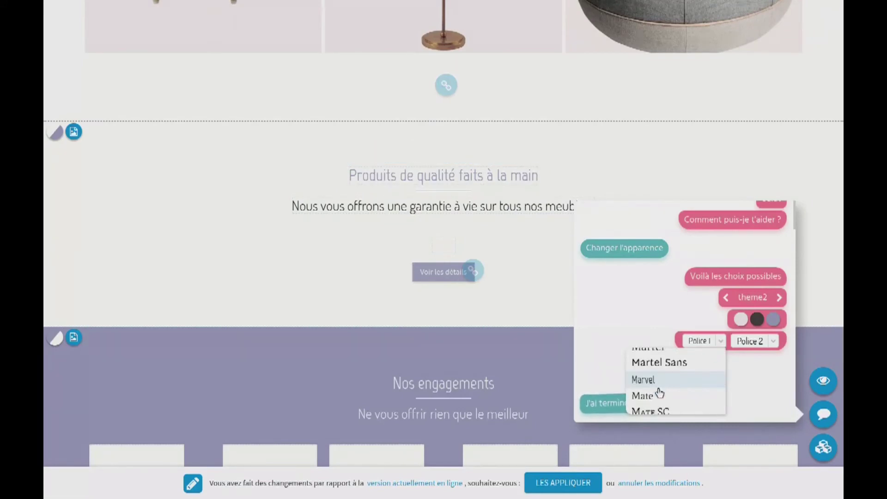
scroll(659, 393, down, 1)
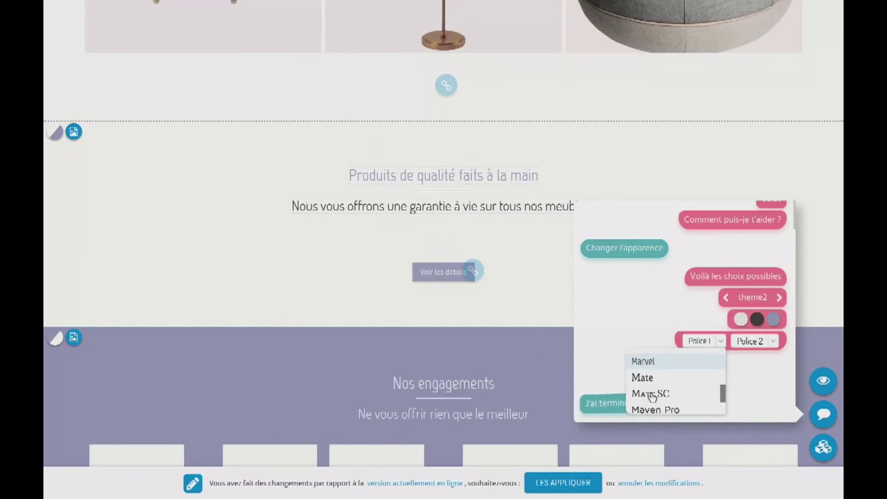
click(656, 395)
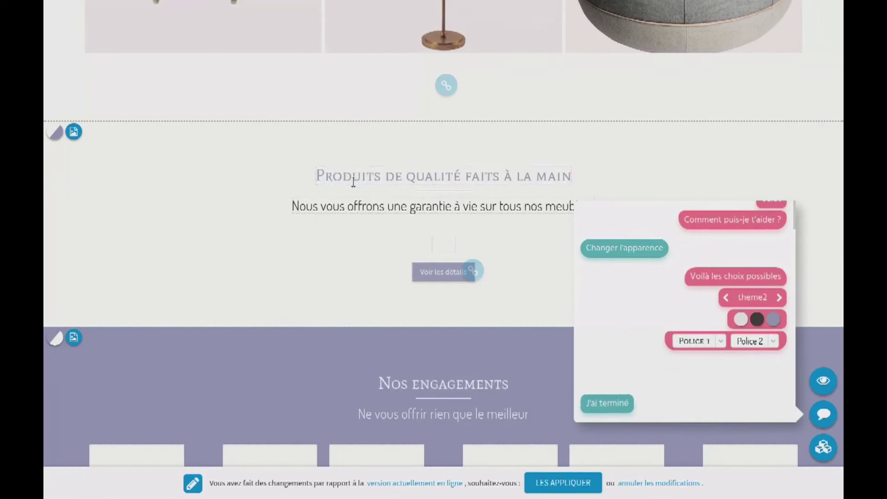
click(721, 342)
scroll(661, 376, up, 10)
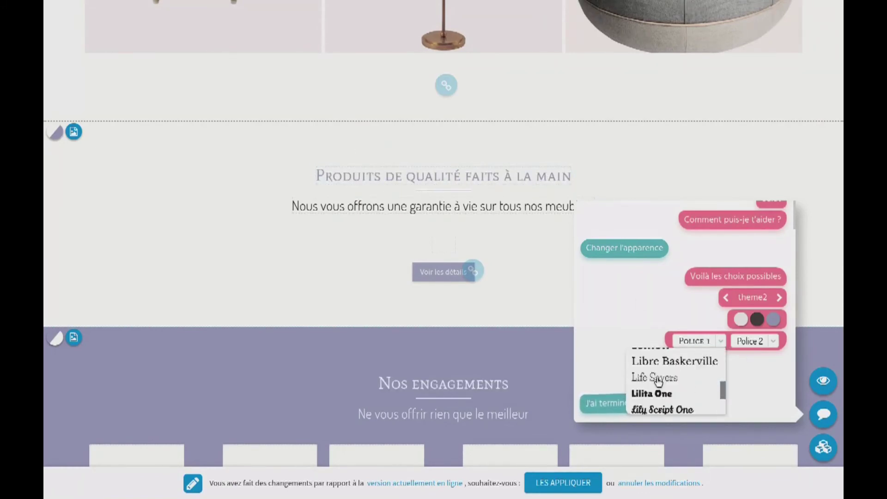
scroll(659, 380, up, 10)
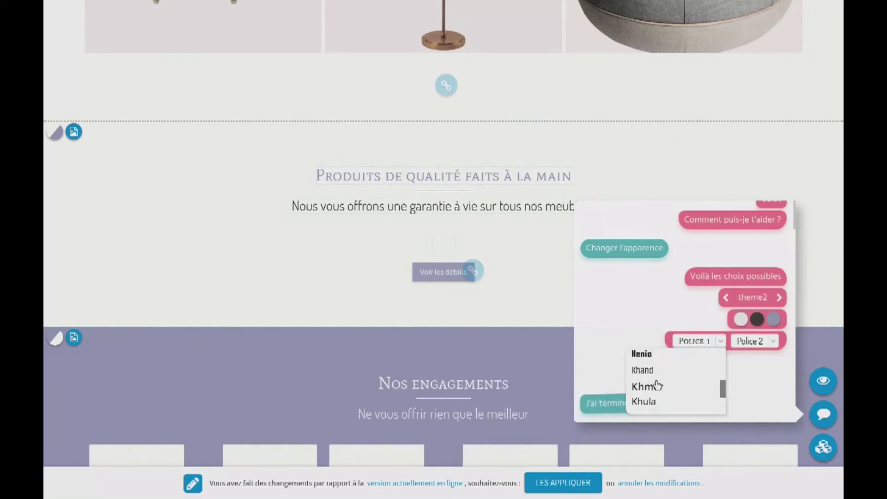
scroll(656, 384, up, 5)
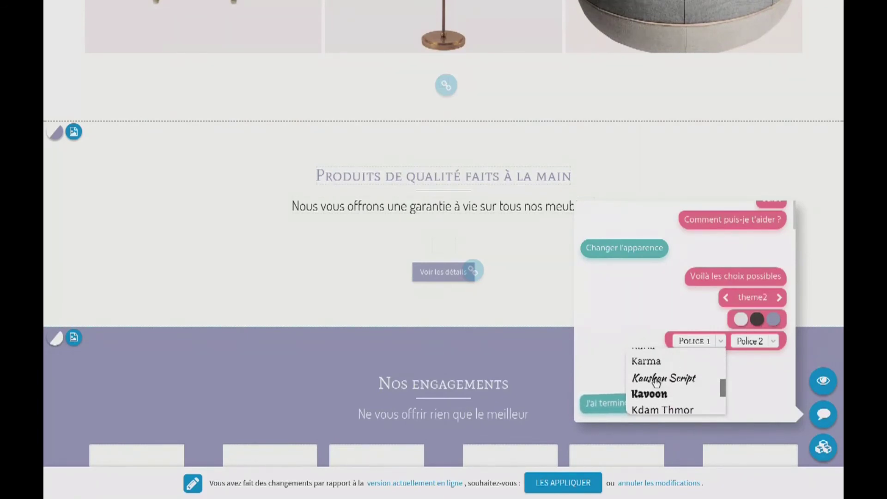
click(643, 365)
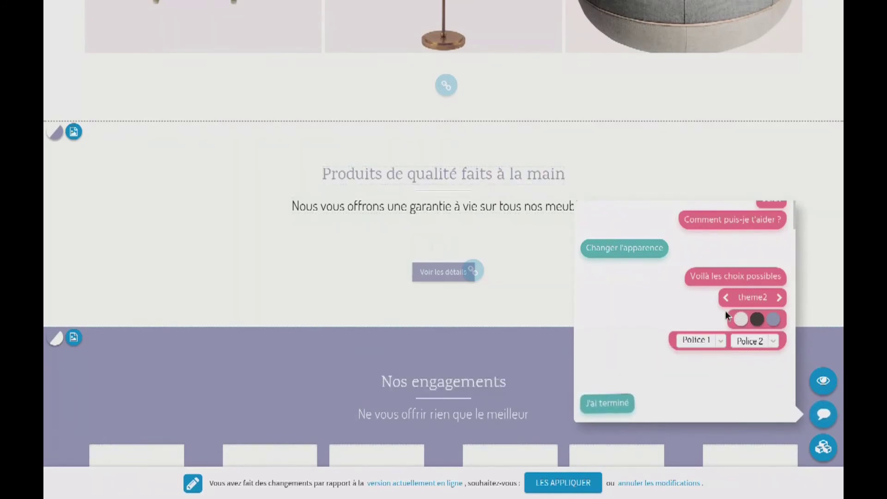
click(820, 416)
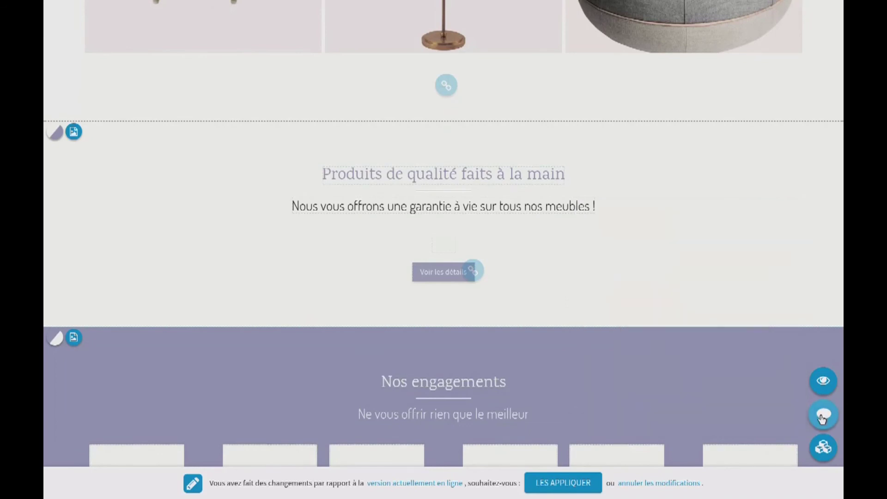
scroll(385, 328, up, 7)
scroll(382, 334, up, 10)
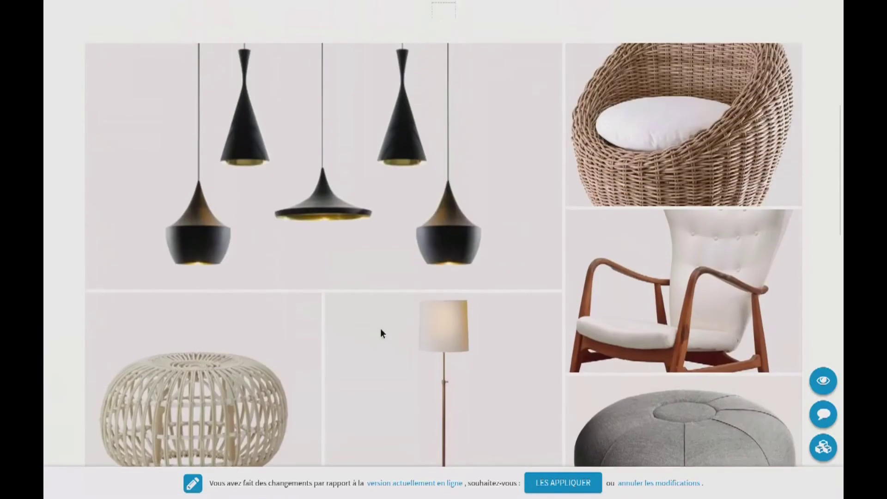
scroll(312, 320, up, 3)
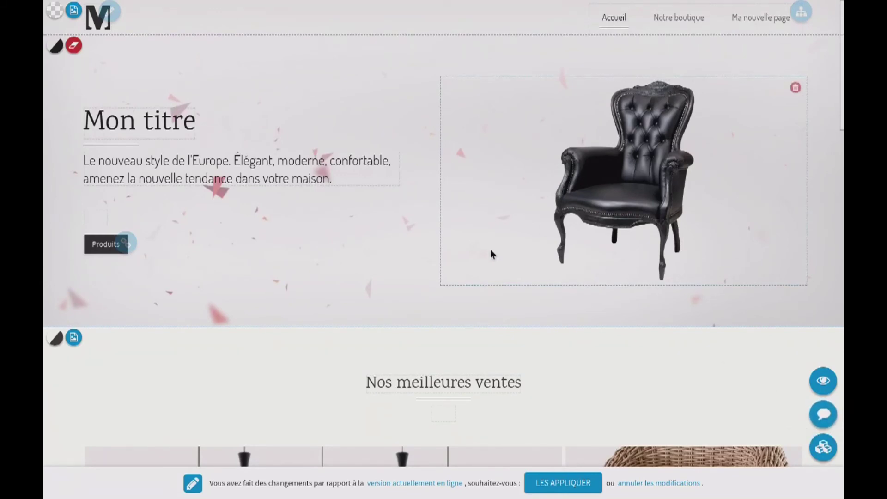
scroll(494, 273, down, 6)
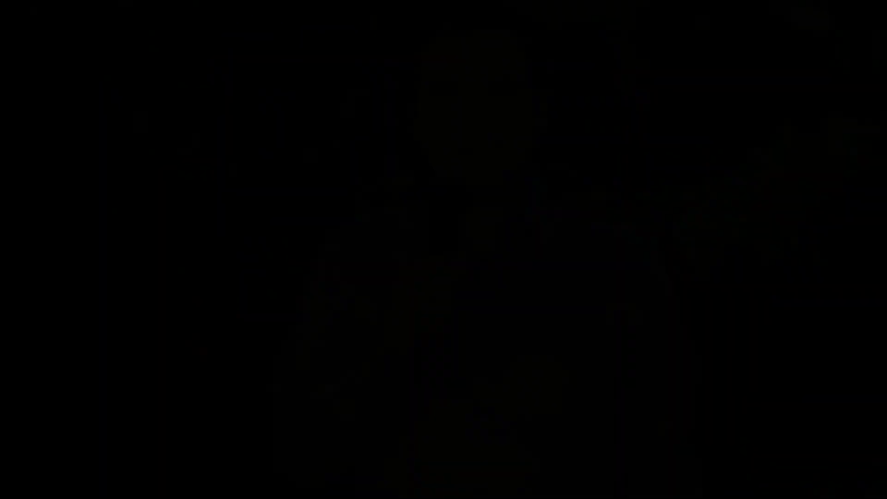